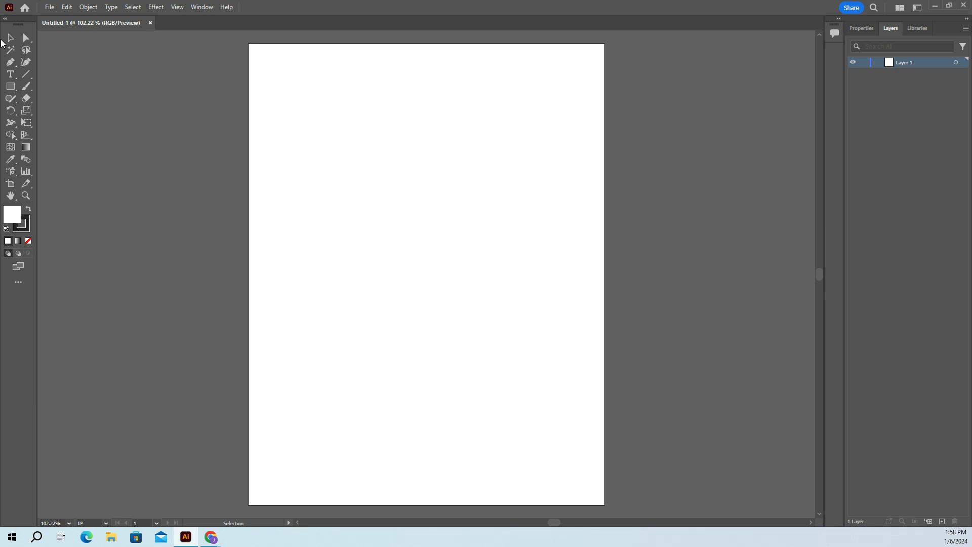
Draw a rectangle covering the entire 8.5 × 11 in artboard and fill it with the light blue swatch
left_click(11, 90)
mouse_move(248, 44)
left_mouse_down()
mouse_move(459, 207)
mouse_move(604, 504)
left_mouse_up()
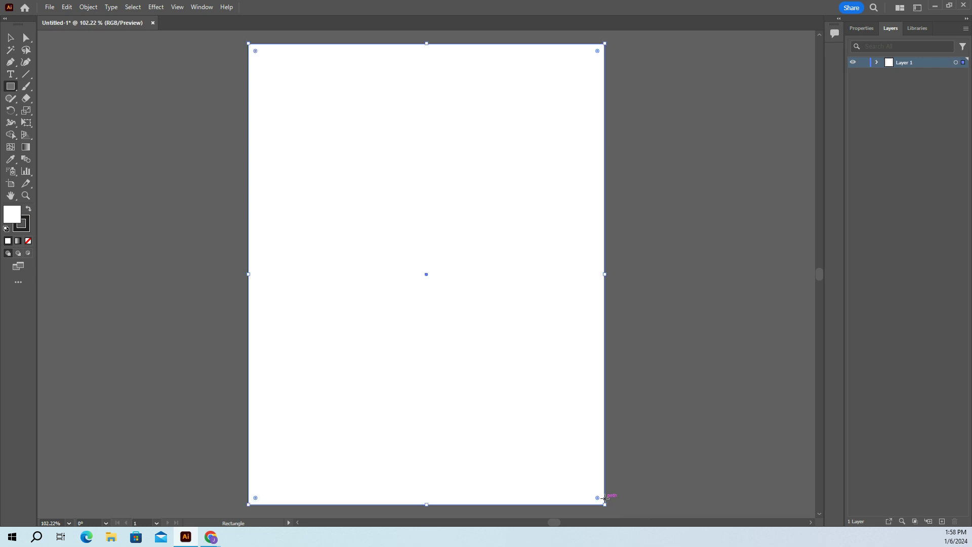
left_click(859, 28)
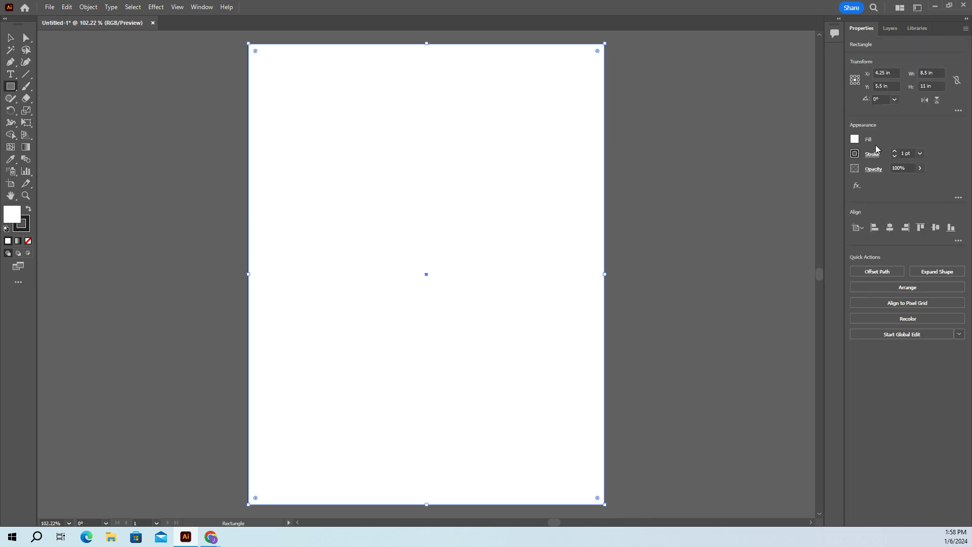
left_click(854, 140)
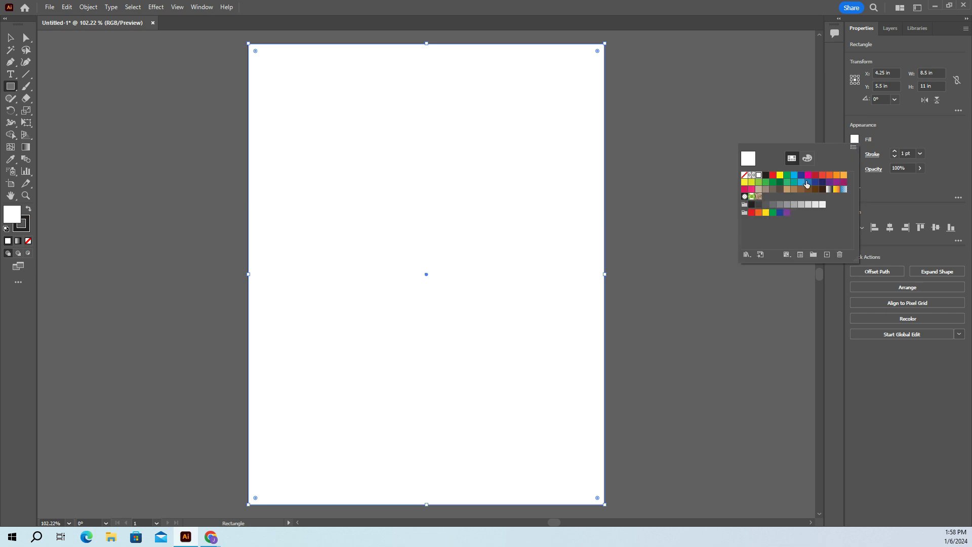
left_click(801, 181)
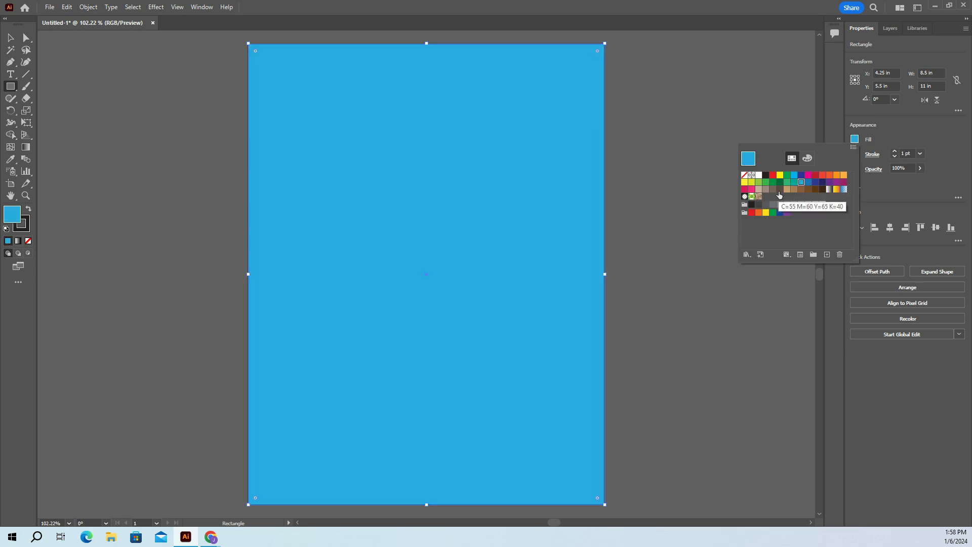
Lock Layer 1 containing the blue background and add a new layer above it
left_click(893, 30)
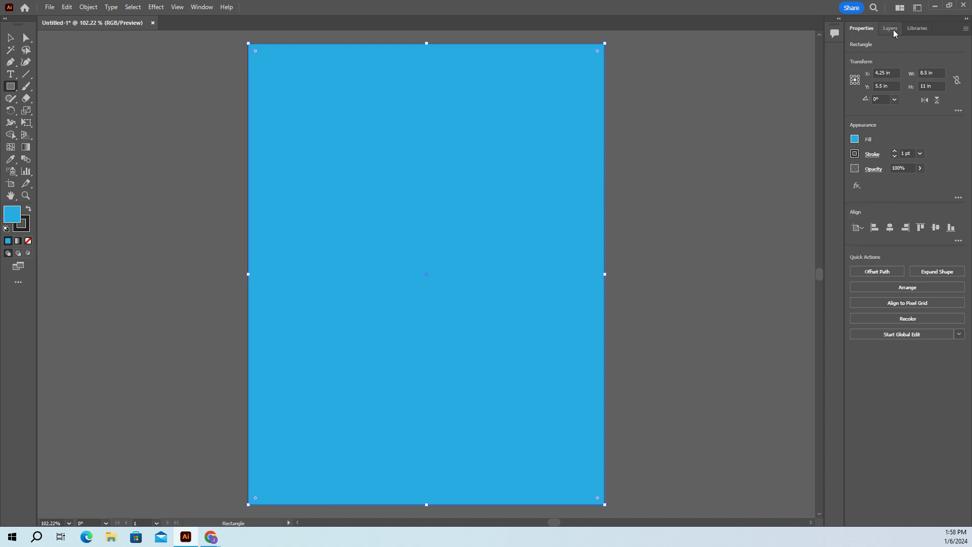
left_click(895, 30)
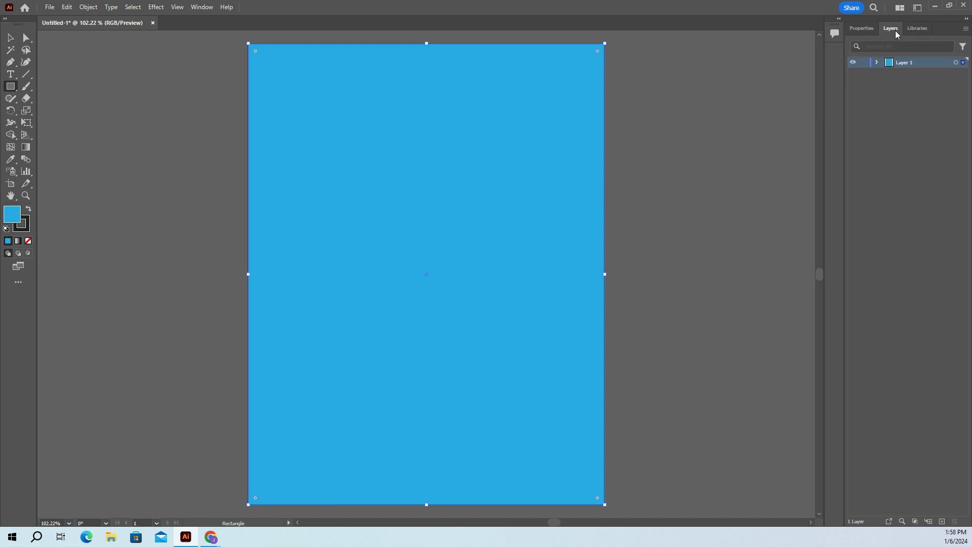
left_click(862, 61)
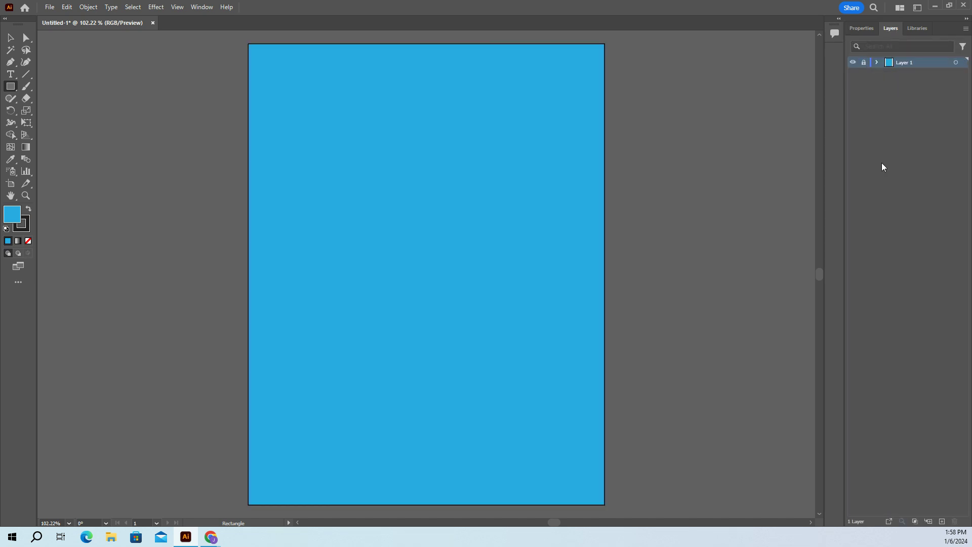
left_click(942, 522)
Create a new Letter document, 8.5 × 11 in, portrait, with RGB color and 300 ppi raster effects
left_click(50, 7)
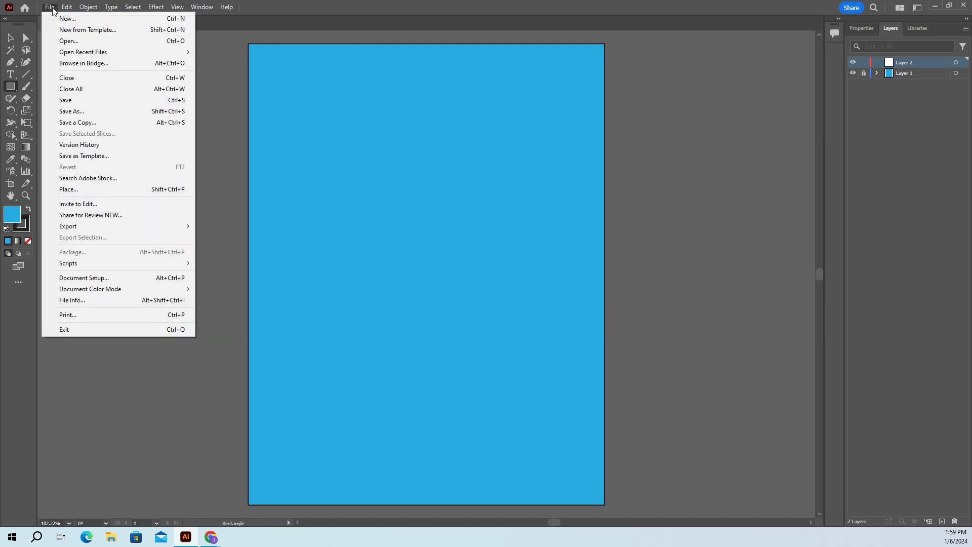
left_click(62, 16)
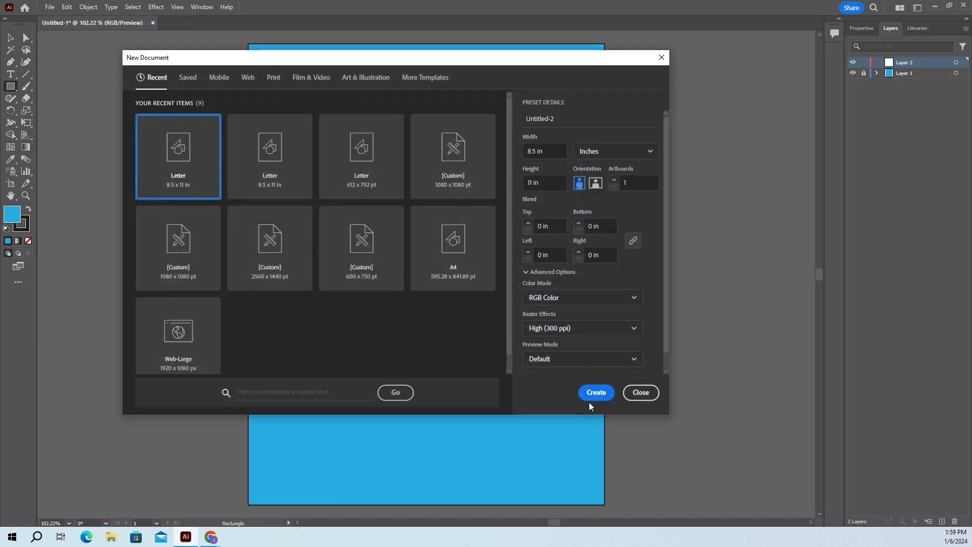
left_click(592, 395)
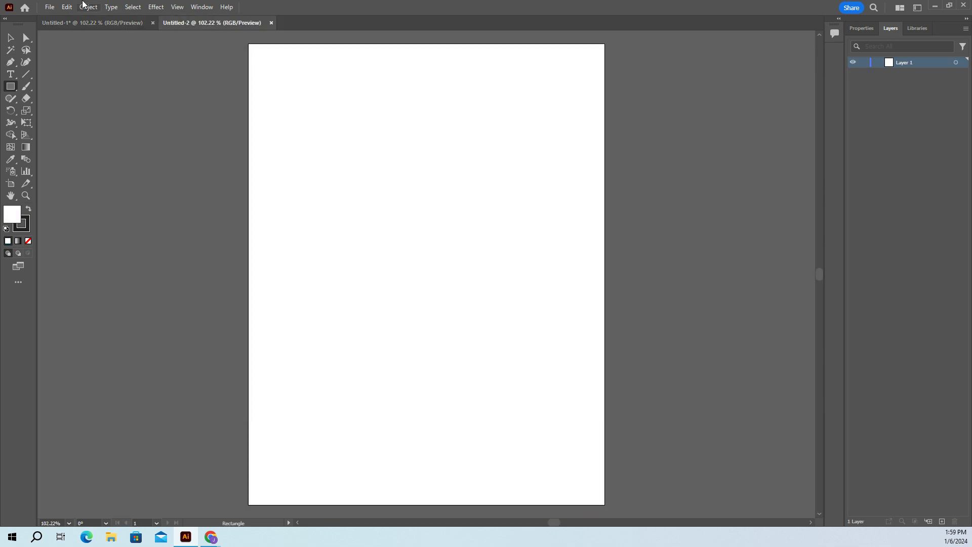
Compare the Untitled-1 and Untitled-2 documents by switching between them, ending on Untitled-2
left_click(97, 23)
left_click(194, 22)
left_click(99, 23)
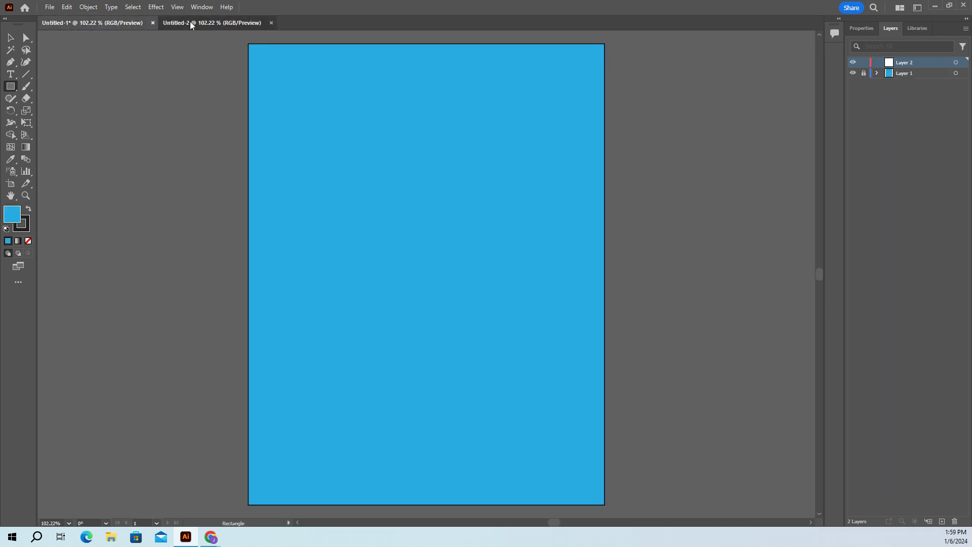
left_click(191, 23)
left_click(104, 24)
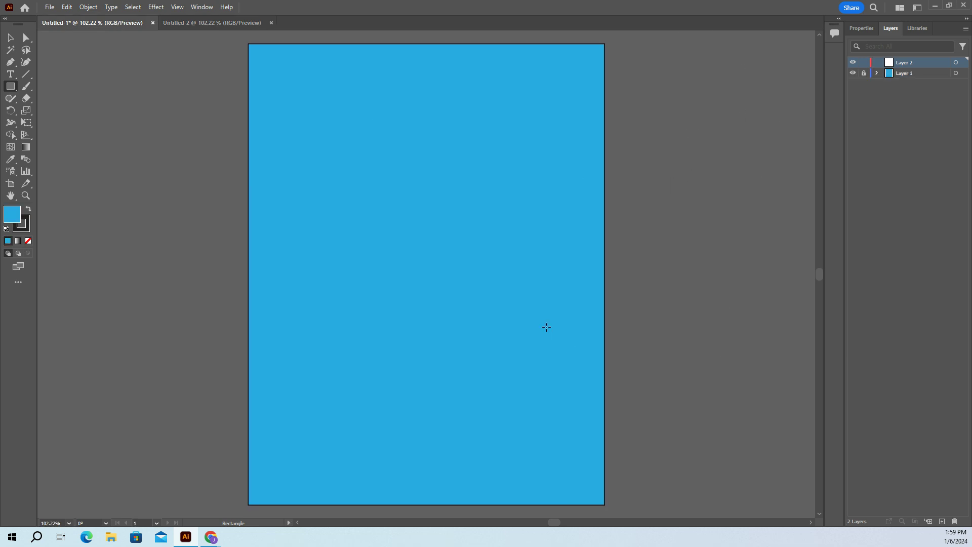
left_click(211, 22)
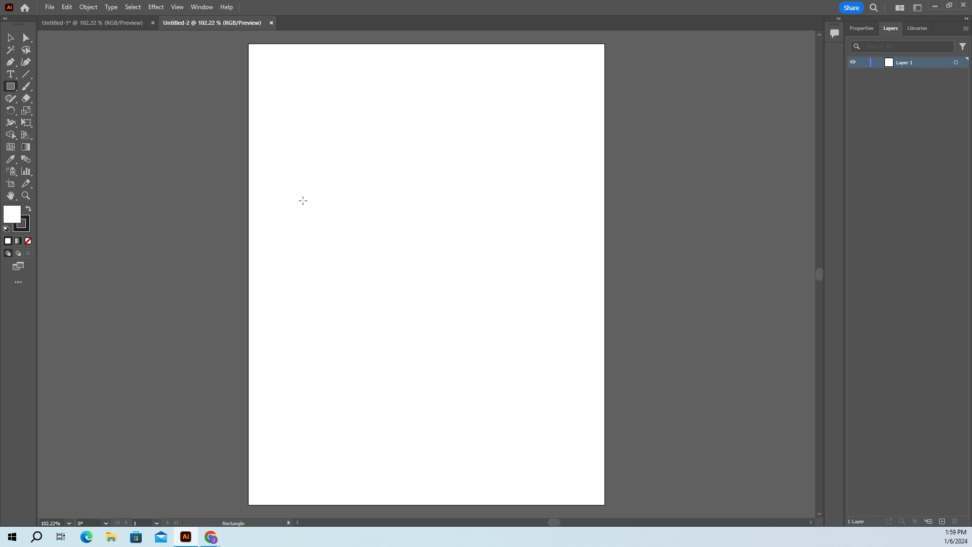
Draw a rectangle about 4.93 × 1.76 in on the upper half of the artboard and fill it with the C=0 M=0 Y=0 K=20 grey
left_click_drag(310, 181, 517, 255)
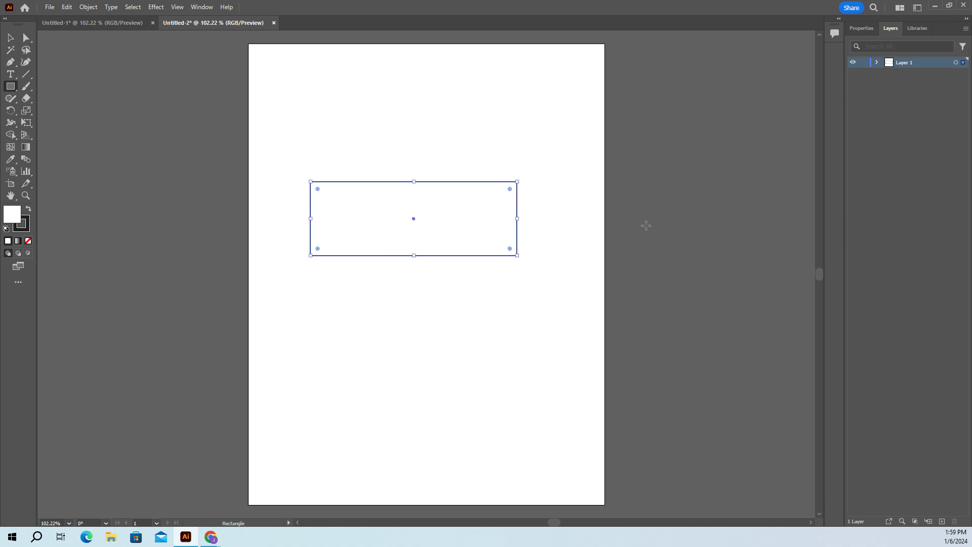
left_click(862, 28)
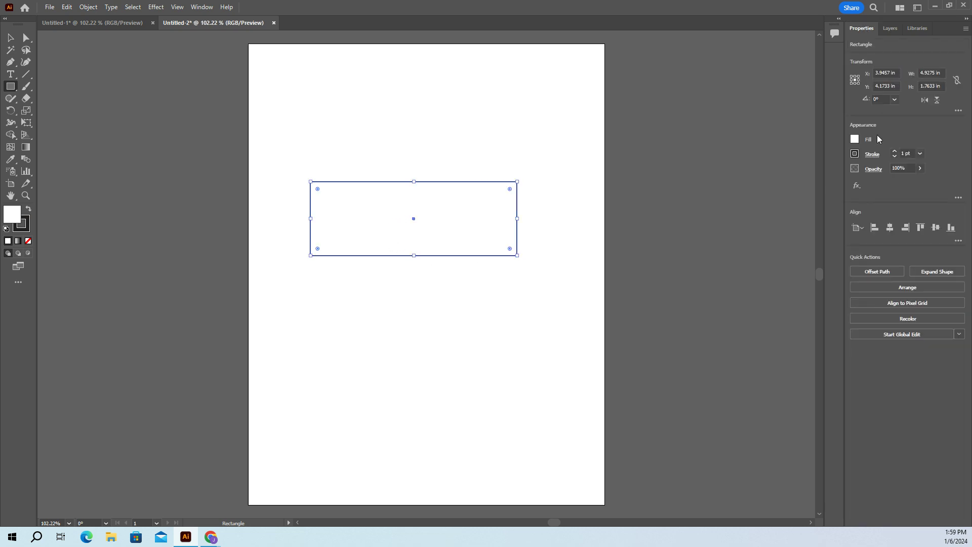
left_click(857, 139)
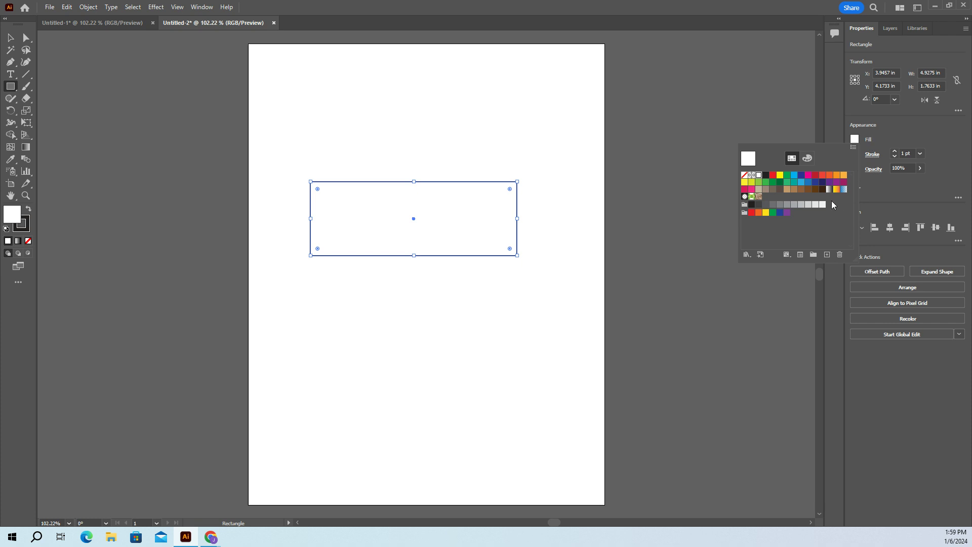
left_click(808, 205)
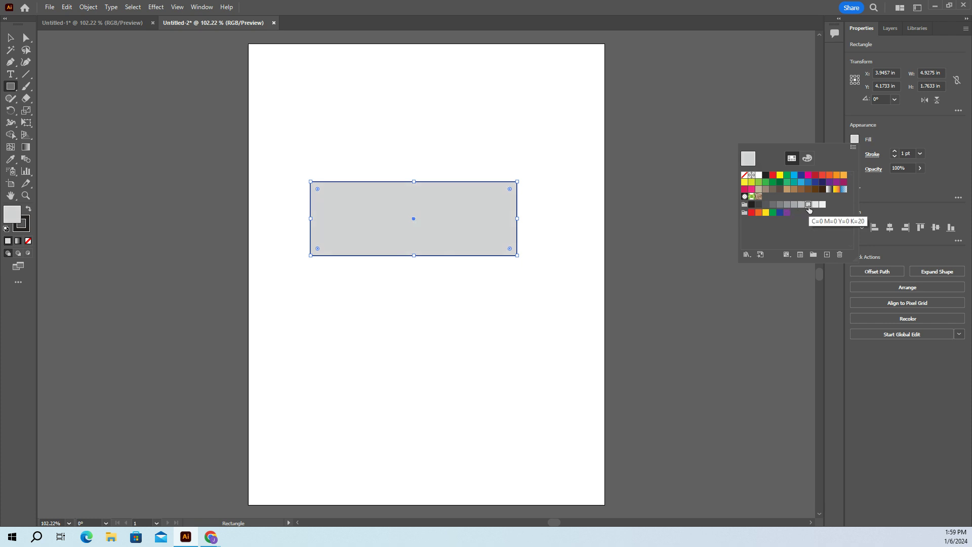
left_click(901, 127)
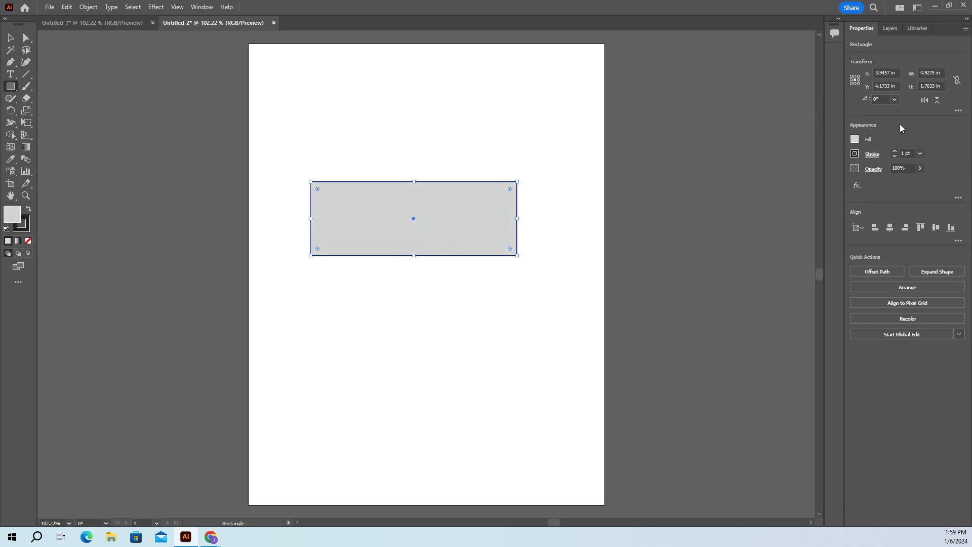
Set the grey rectangle's stroke to 5 pt in light green and check its detailed stroke options
left_click(893, 152)
left_click(894, 152)
left_click(893, 152)
left_click(893, 152)
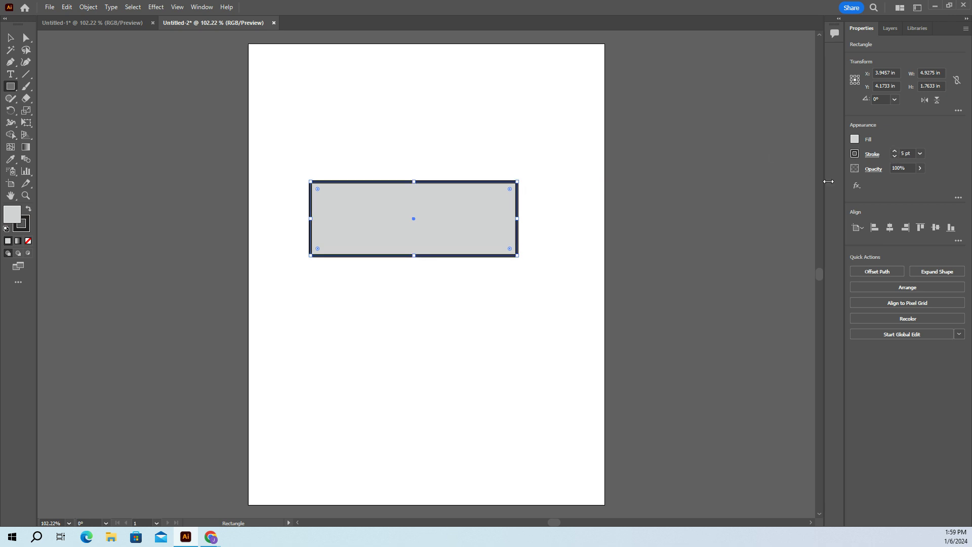
left_click(854, 154)
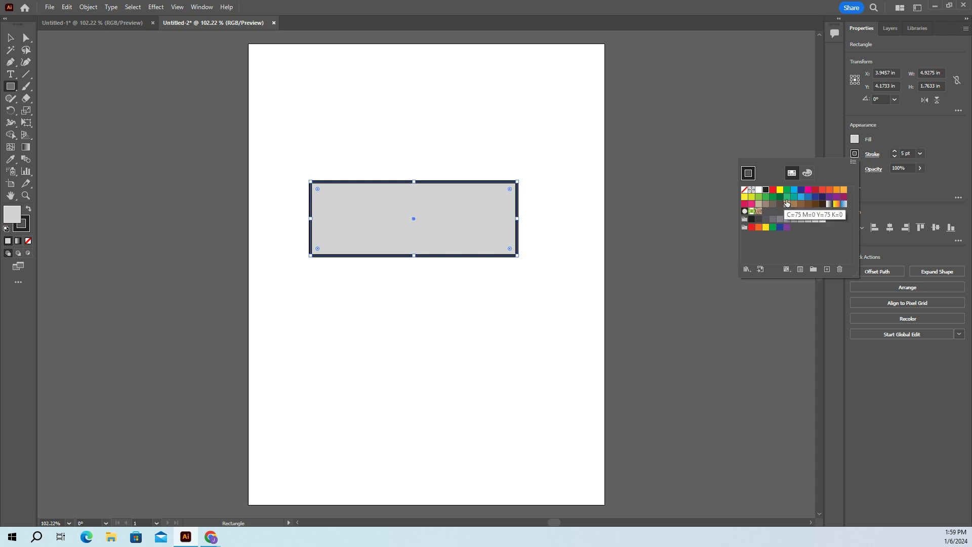
left_click(760, 198)
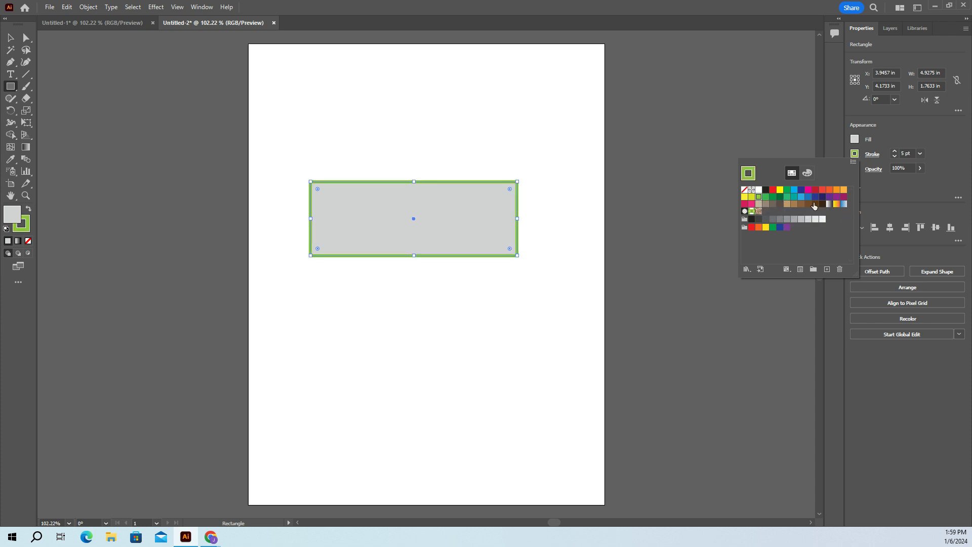
left_click(748, 81)
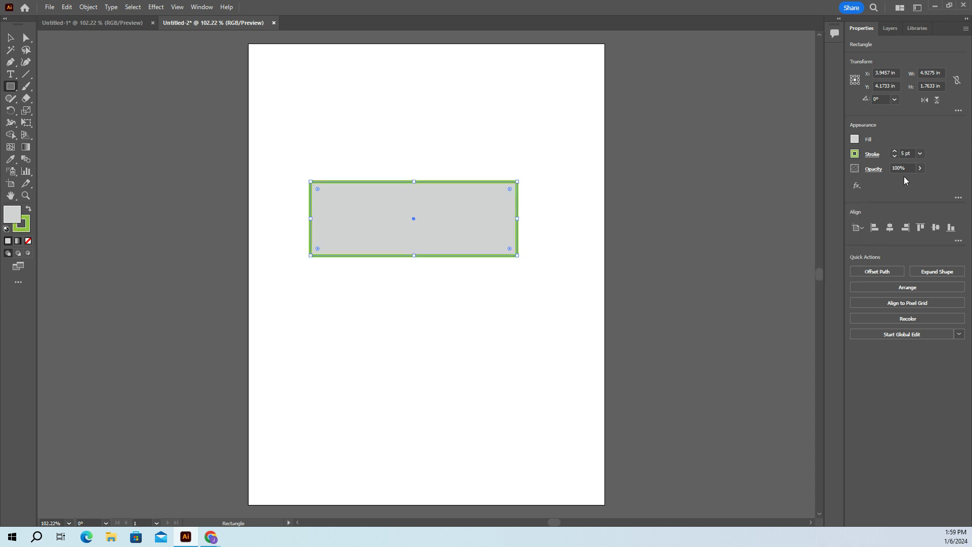
left_click(872, 155)
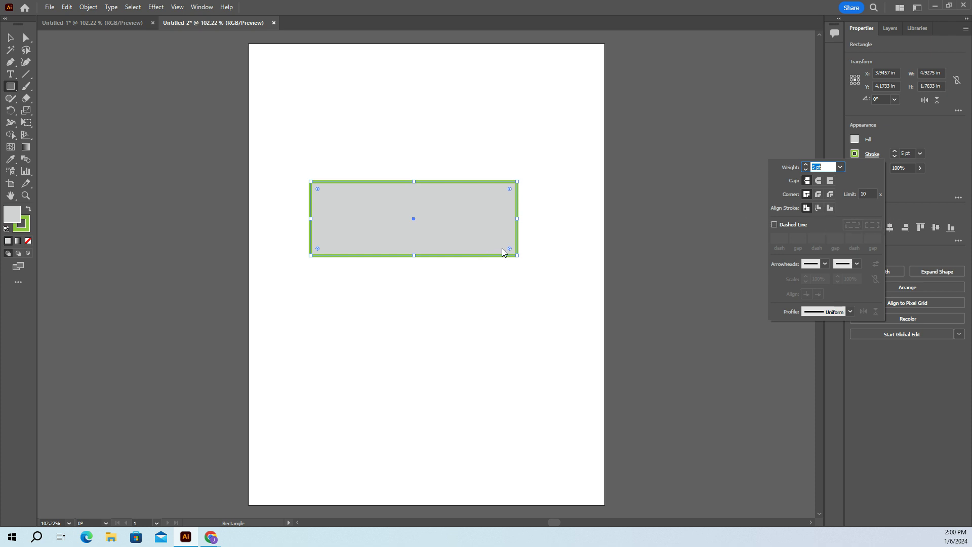
left_click(401, 211)
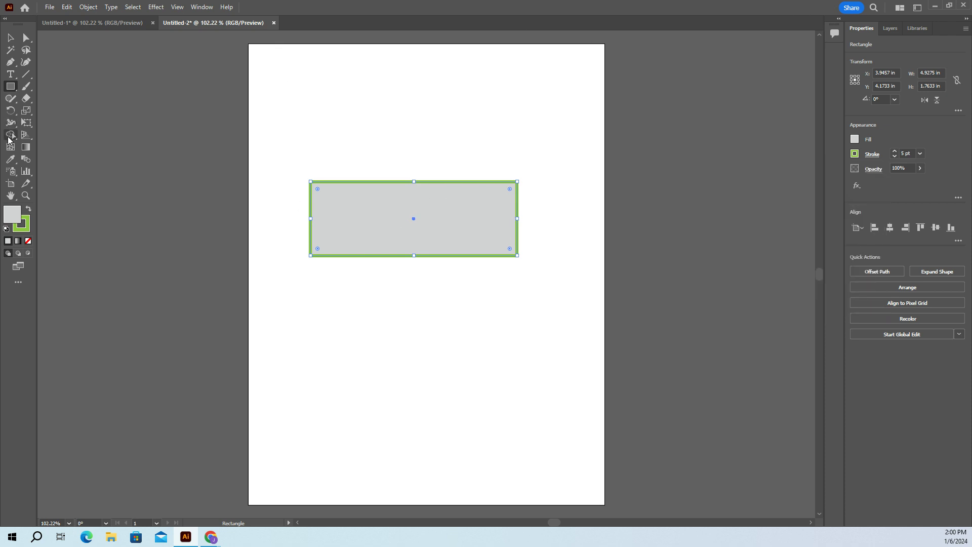
Place "Lorem ipsum" placeholder text inside the grey rectangle and set its font size to 28 pt
left_click(11, 74)
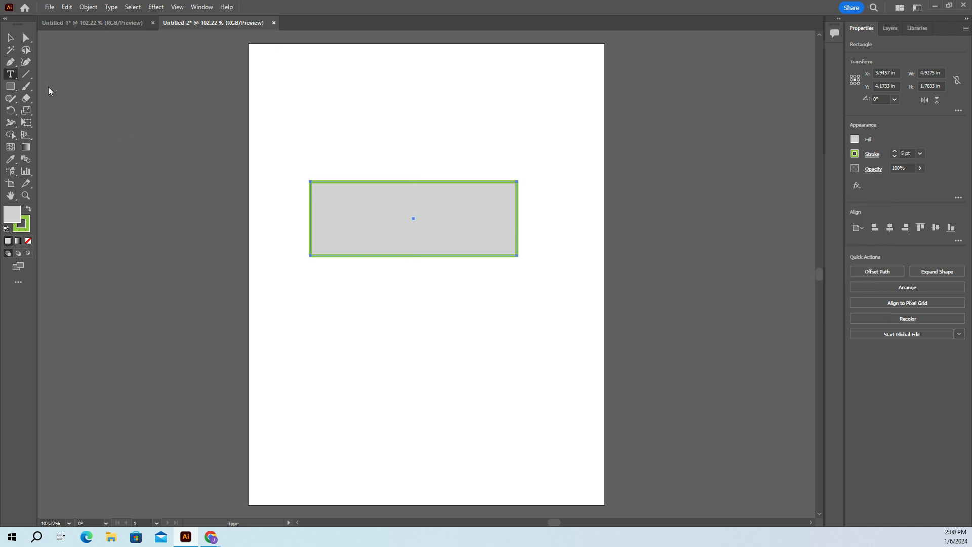
left_click(345, 211)
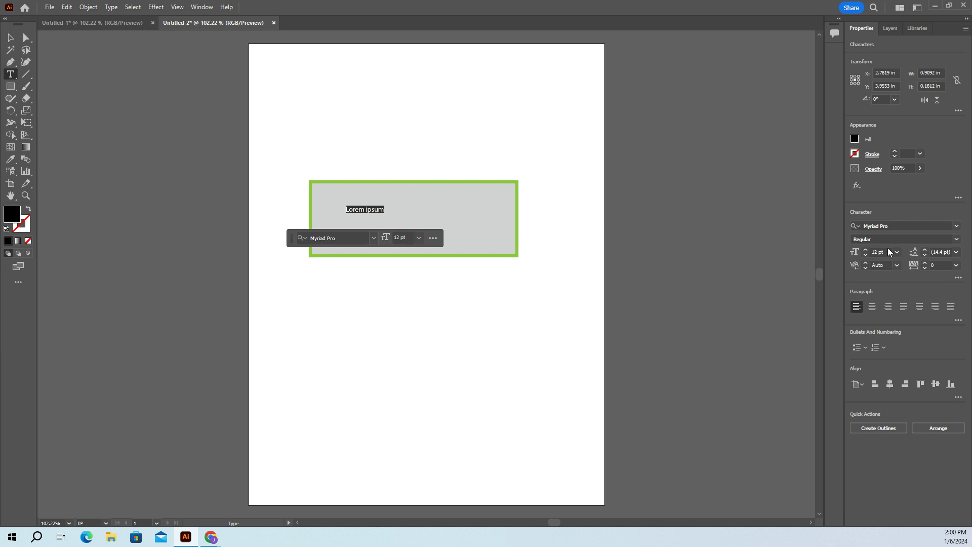
left_click(866, 249)
left_click(867, 249)
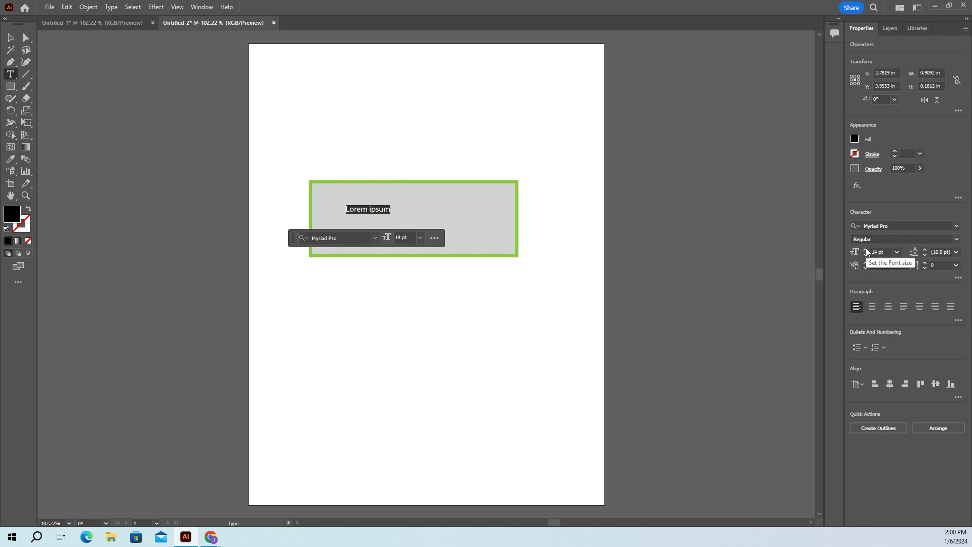
left_click(866, 249)
left_click(866, 249)
left_click(866, 250)
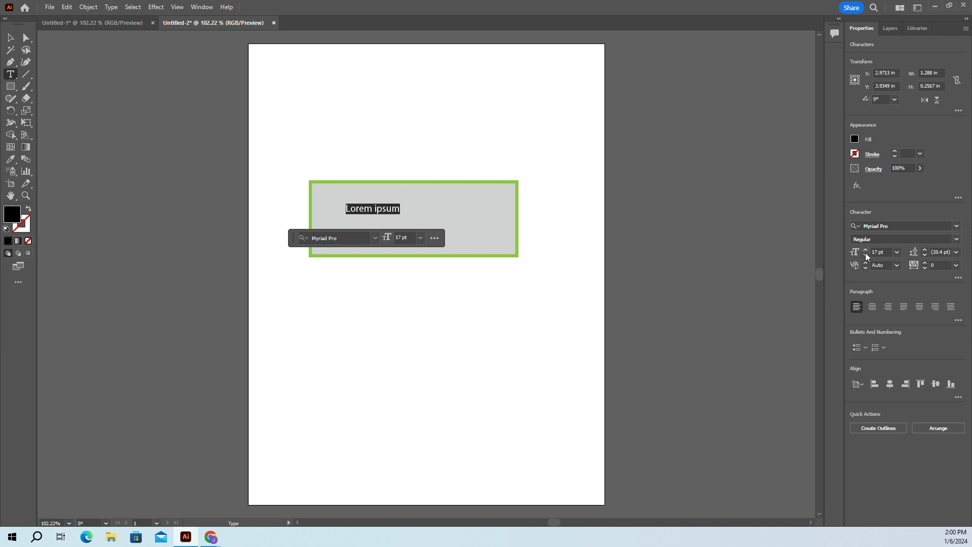
left_click(864, 250)
left_click(865, 250)
left_click(864, 250)
left_click(864, 250)
left_click(865, 250)
left_click(864, 250)
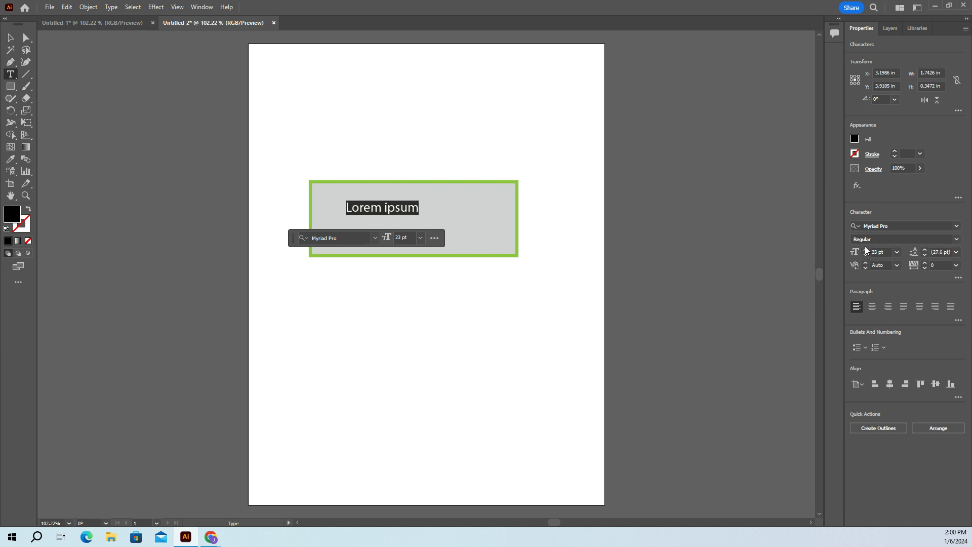
left_click(865, 250)
left_click(865, 249)
left_click(865, 249)
left_click(865, 249)
left_click(865, 249)
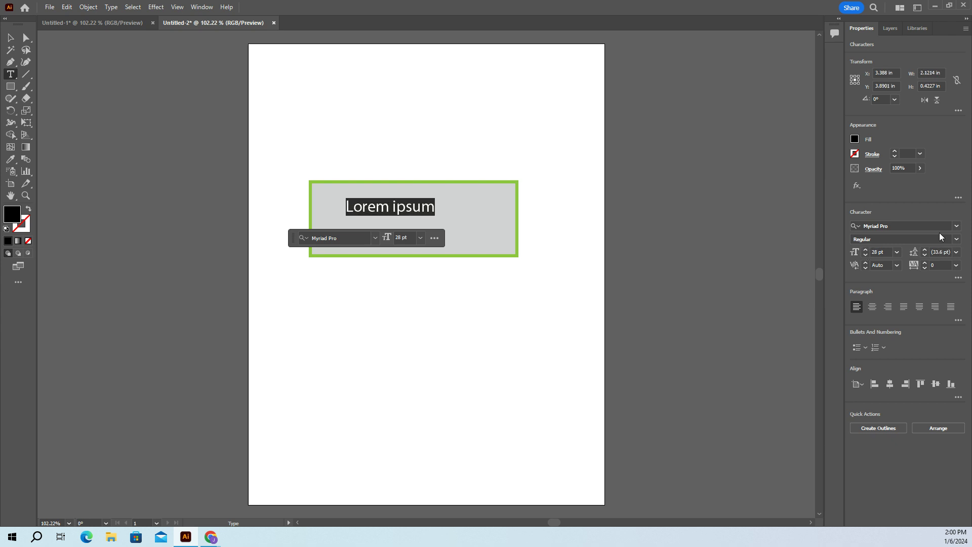
Browse the font previews for the selected "Lorem ipsum" text and set its font to Arial
left_click(957, 226)
scroll(856, 394, "down", 3)
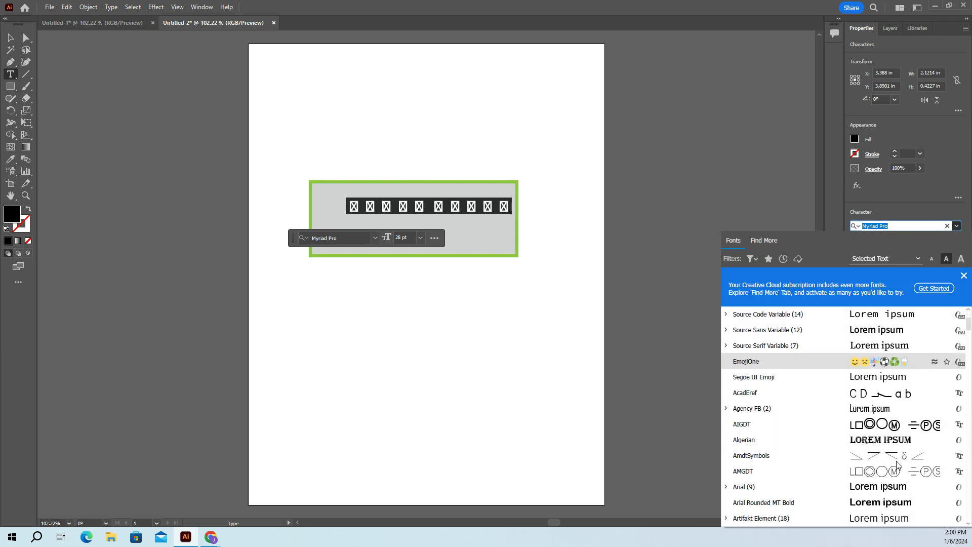
scroll(856, 455, "down", 3)
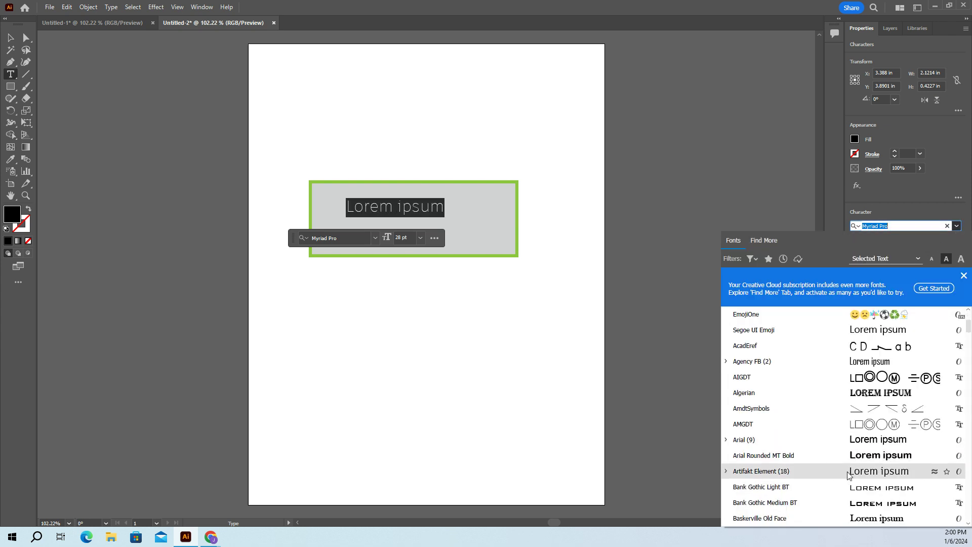
scroll(861, 473, "up", 3)
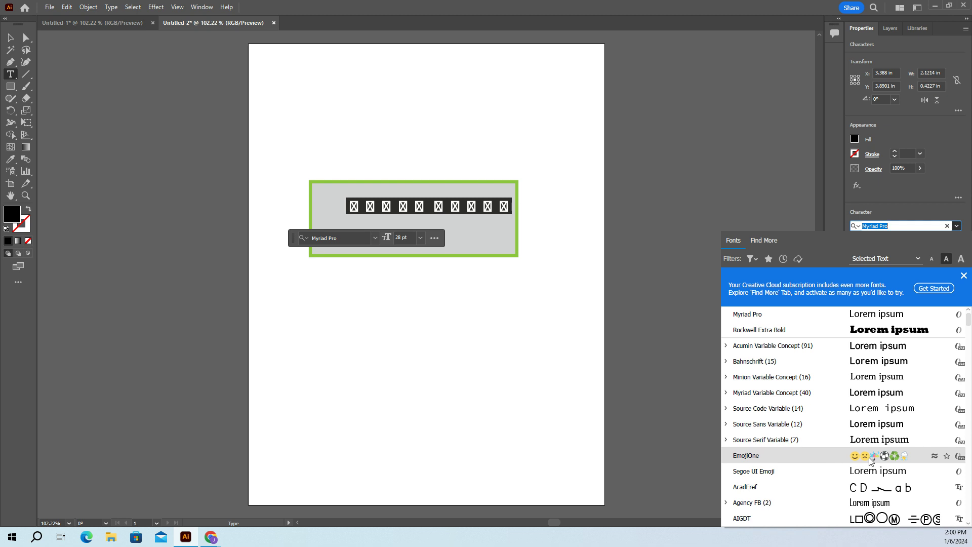
scroll(863, 463, "down", 1)
scroll(862, 463, "down", 4)
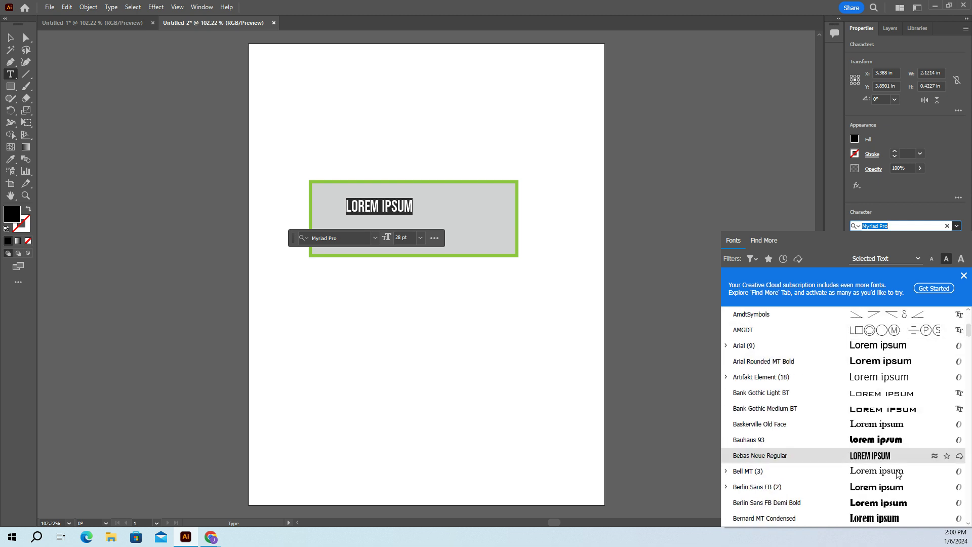
scroll(870, 456, "down", 1)
scroll(868, 456, "down", 5)
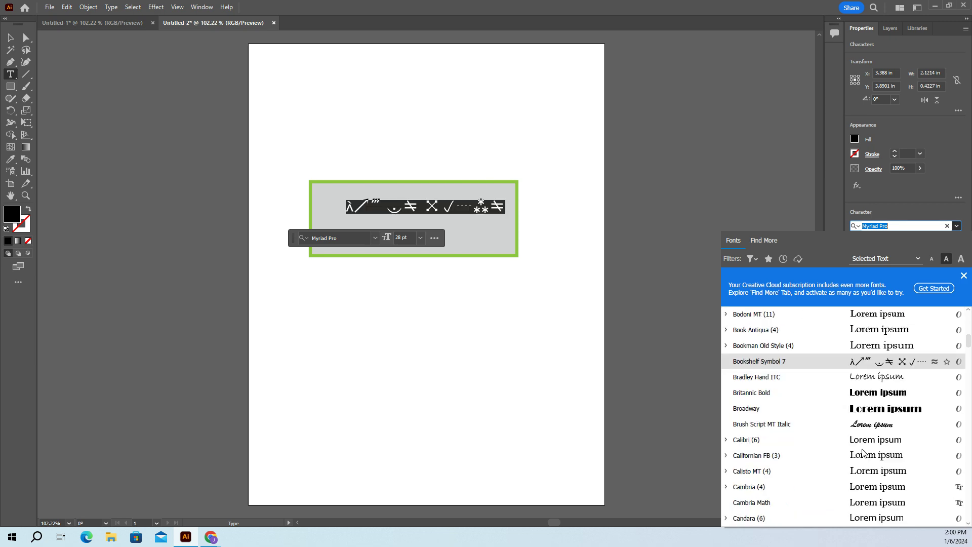
scroll(863, 452, "down", 18)
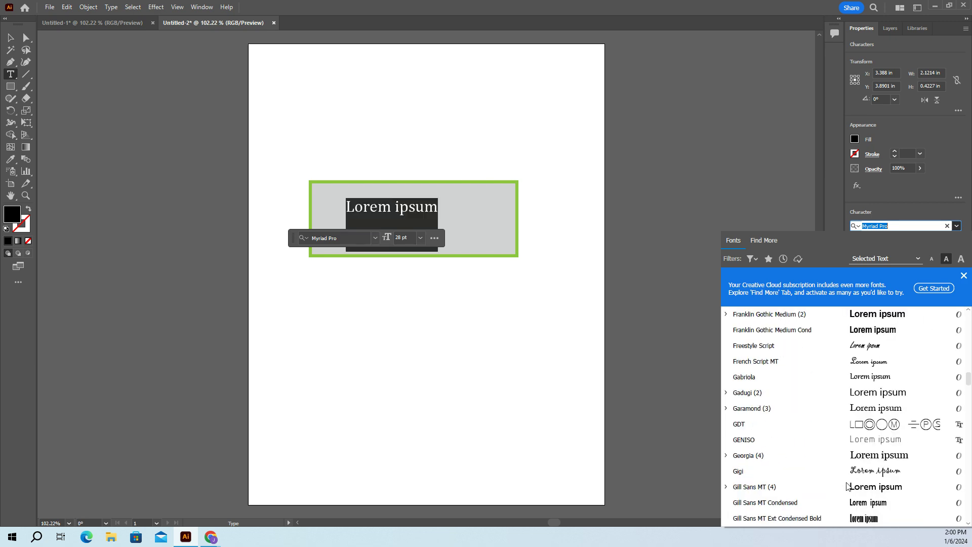
scroll(842, 478, "down", 20)
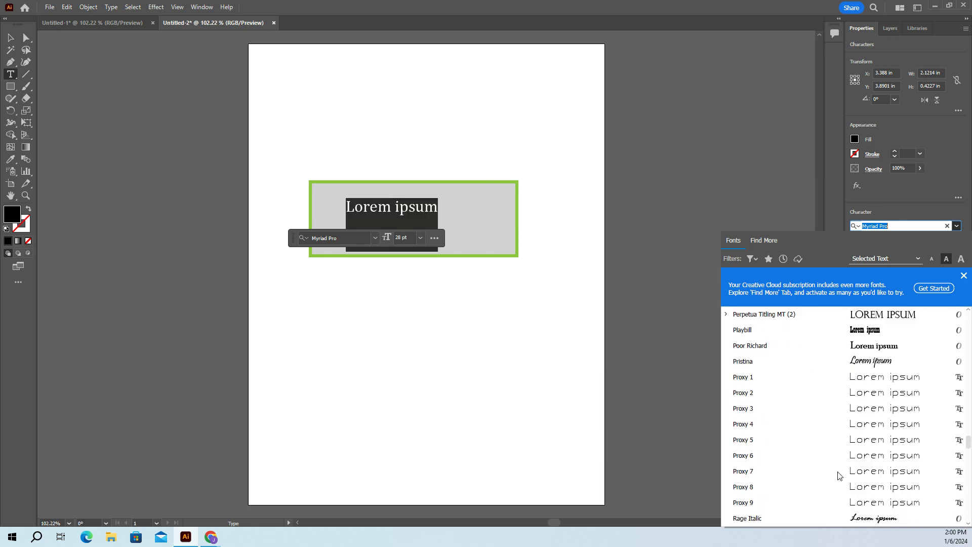
scroll(838, 472, "down", 2)
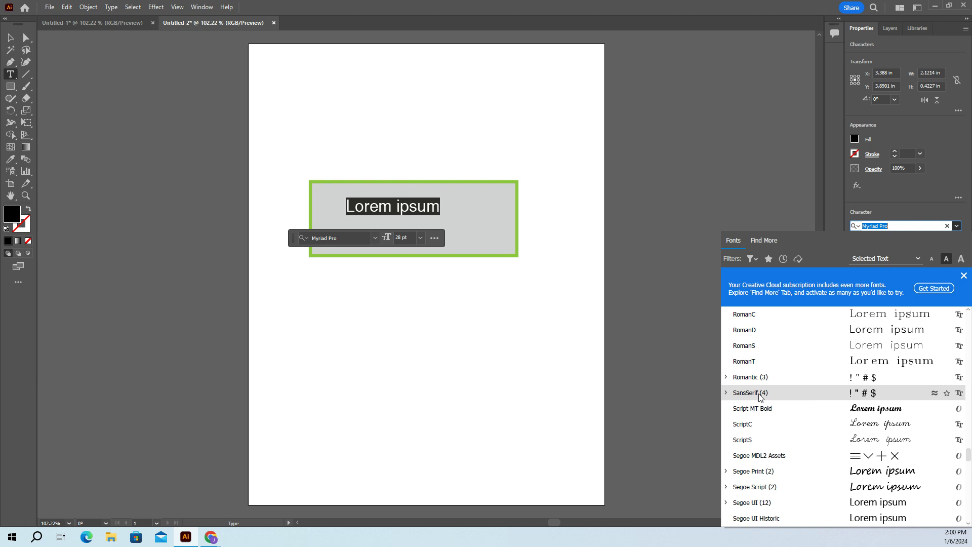
left_click(727, 394)
left_click(727, 394)
scroll(842, 425, "up", 15)
scroll(859, 421, "up", 5)
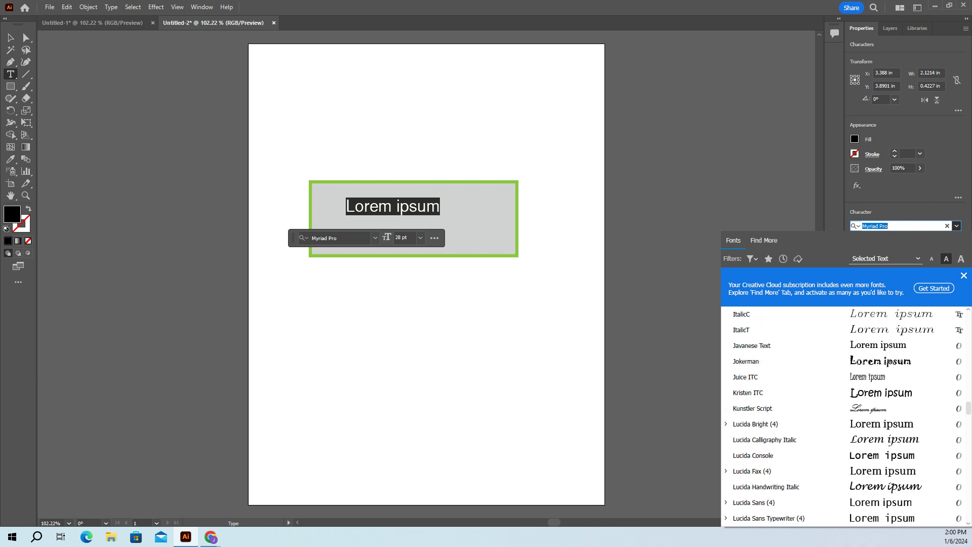
left_click_drag(967, 408, 967, 317)
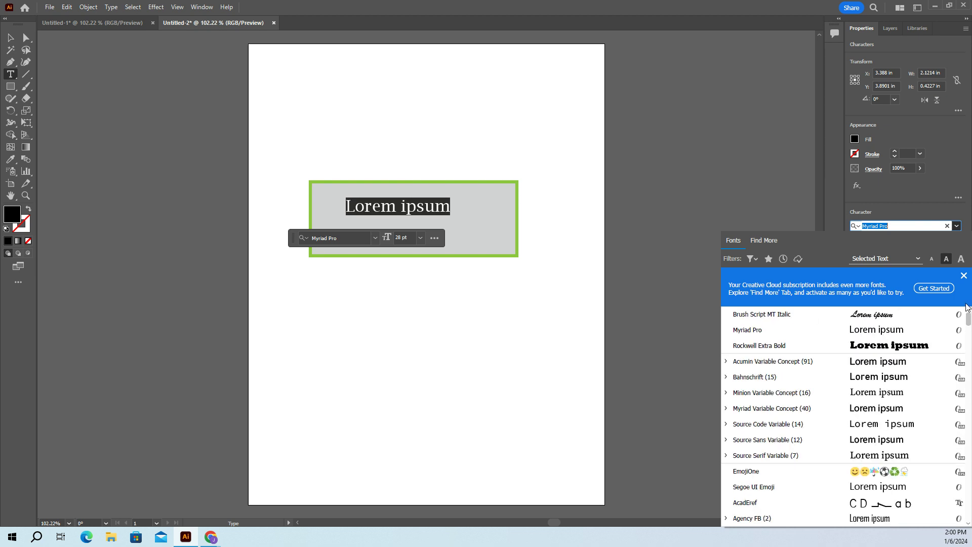
scroll(772, 438, "down", 1)
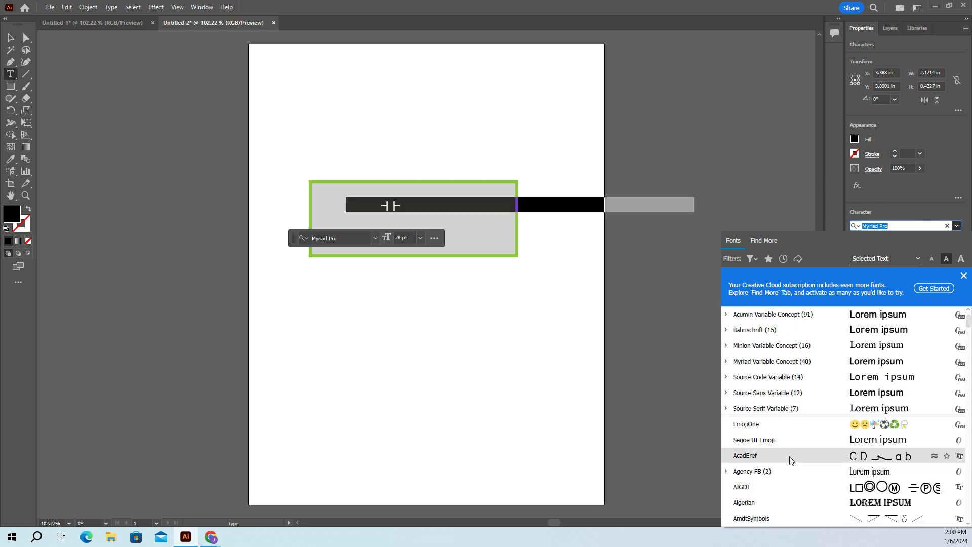
scroll(788, 457, "down", 1)
left_click(749, 502)
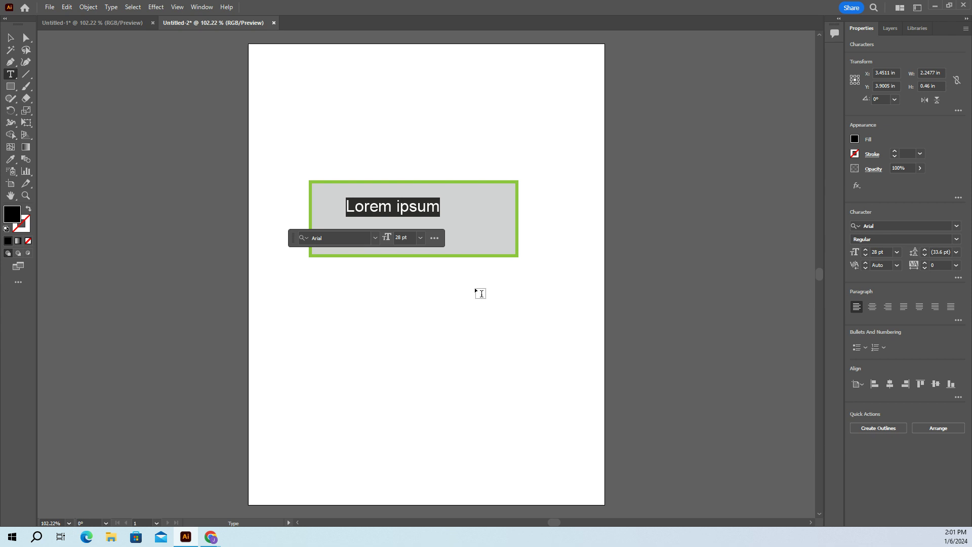
Replace the placeholder text with "OPEN 24 HOURS" in all capitals and deselect it
type("Ope")
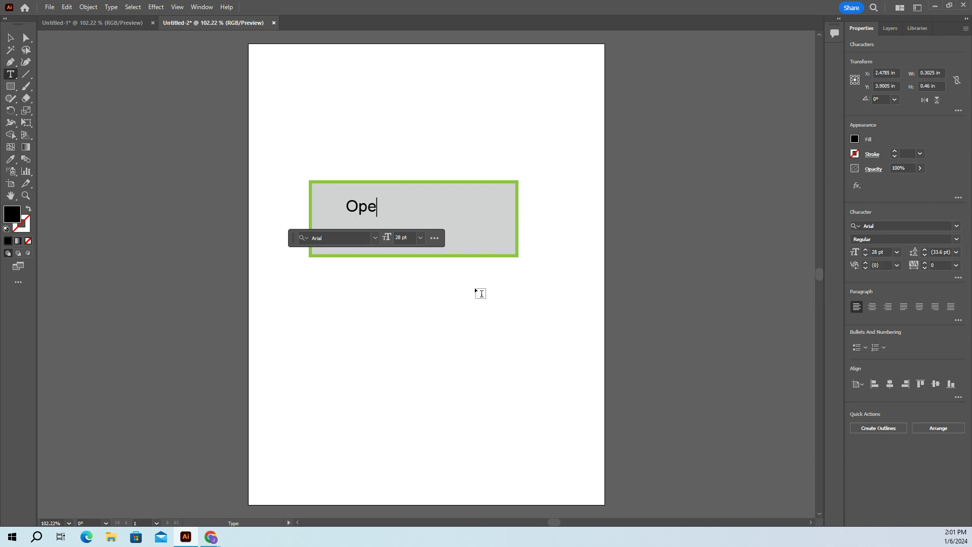
key("BackSpace")
key("BackSpace")
type("PEN 24 Hours")
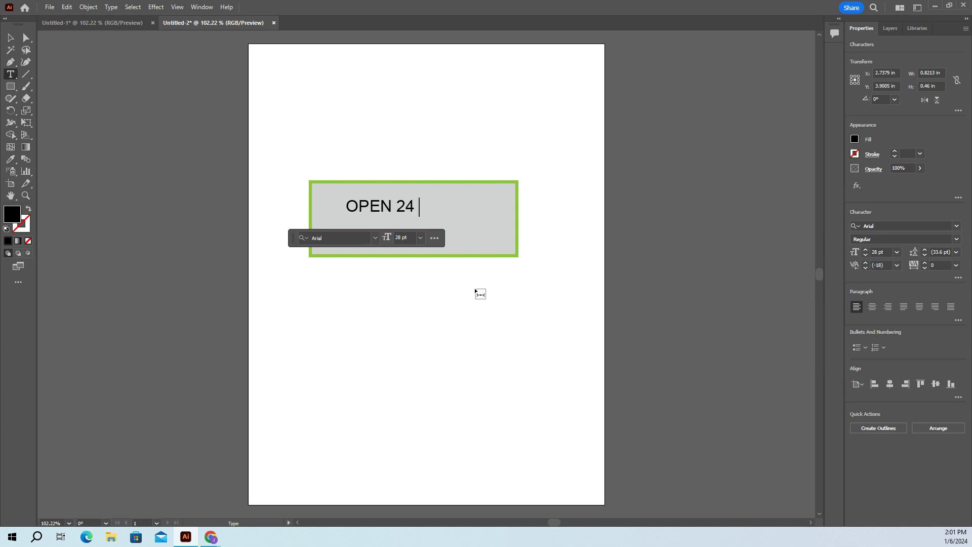
key("BackSpace")
key("BackSpace")
key("BackSpace")
key("BackSpace")
key("BackSpace")
type("HOURS")
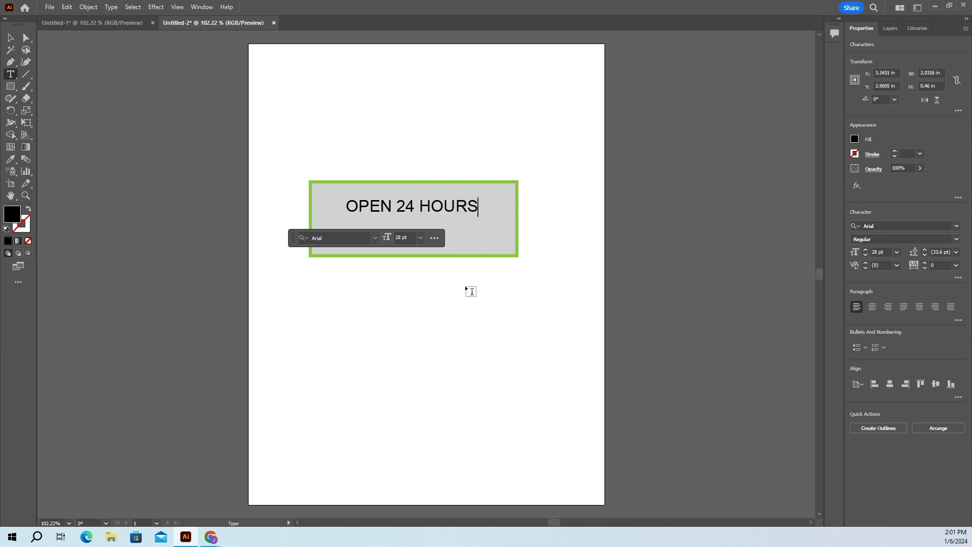
left_click(494, 321, "ctrl")
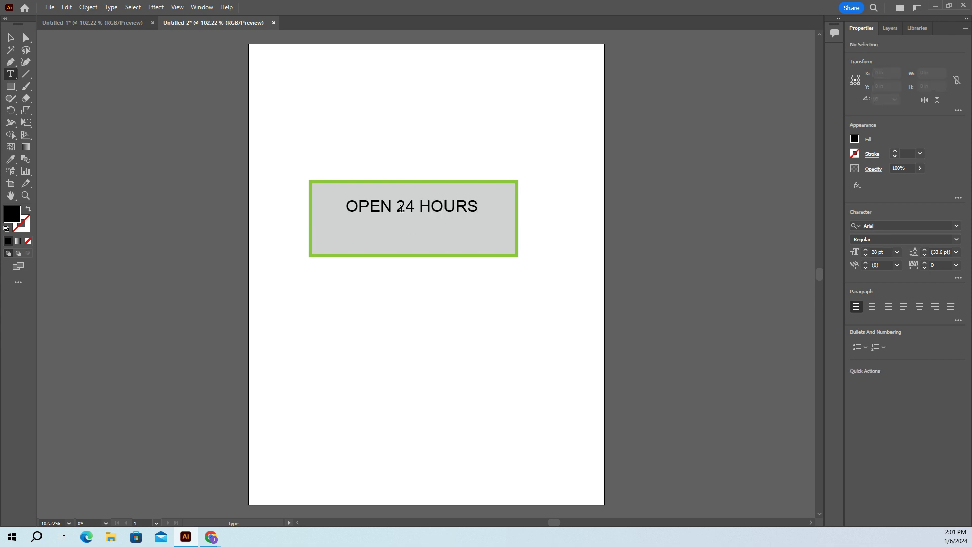
Move the "OPEN 24 HOURS" text down to the rectangle's middle and align the two objects to their horizontal centers
left_click(402, 207)
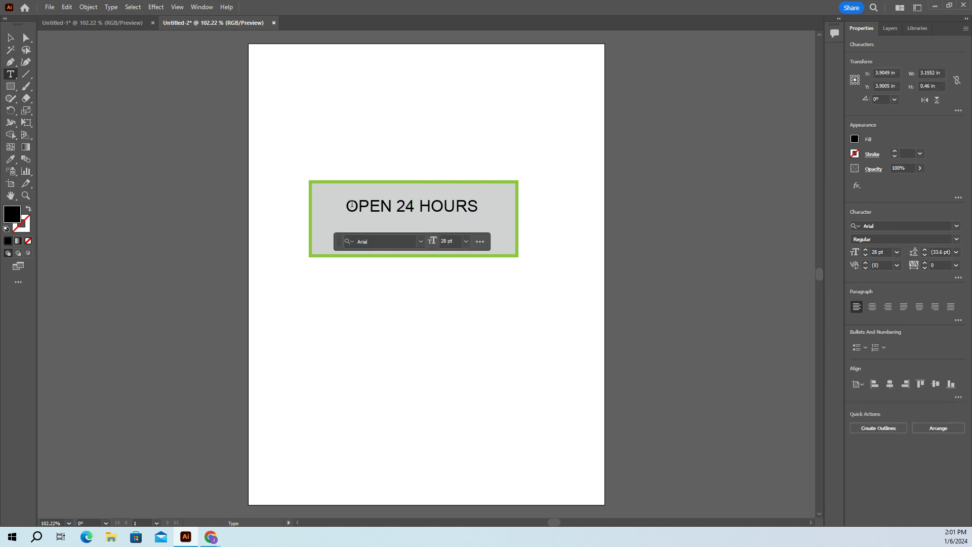
key("Escape")
mouse_move(374, 206)
left_mouse_down()
mouse_move(368, 216)
mouse_move(380, 218)
left_mouse_up()
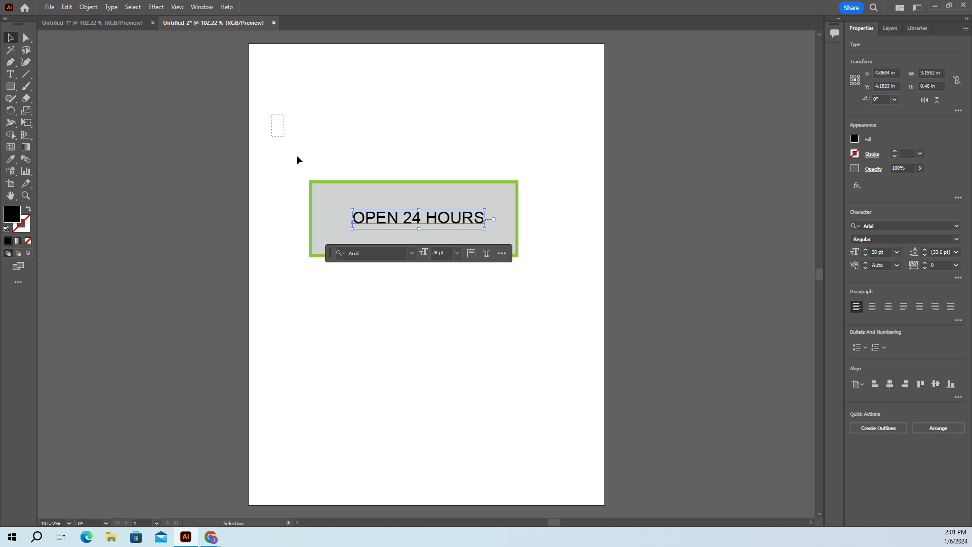
left_click_drag(297, 160, 544, 324)
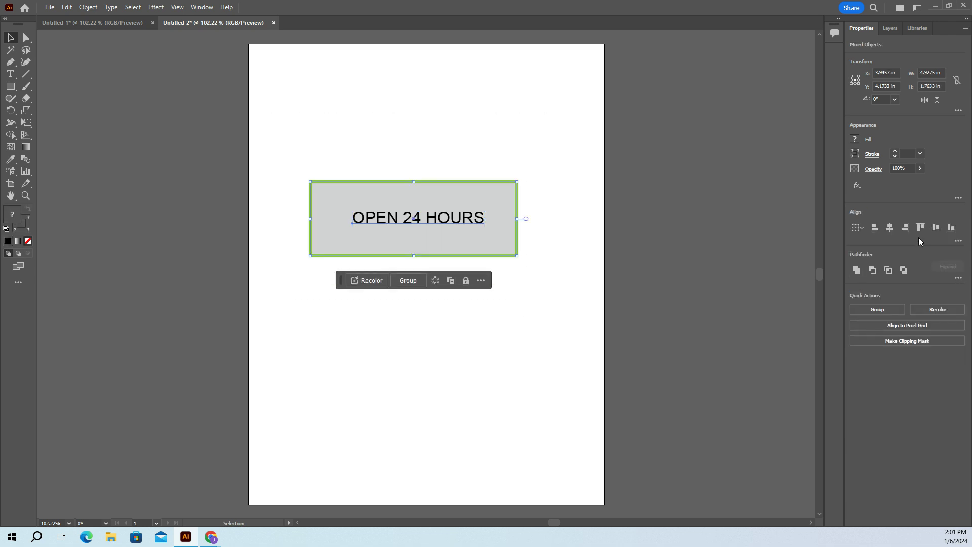
left_click(890, 230)
left_click(473, 451)
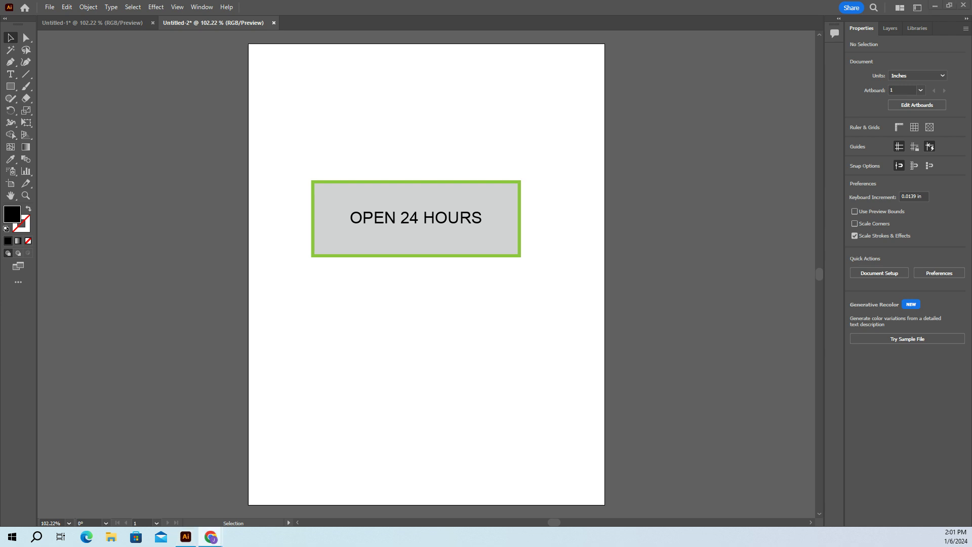
Search the application's commands for "scsis" and locate the Scissors tool in the Eraser tool group
key("c")
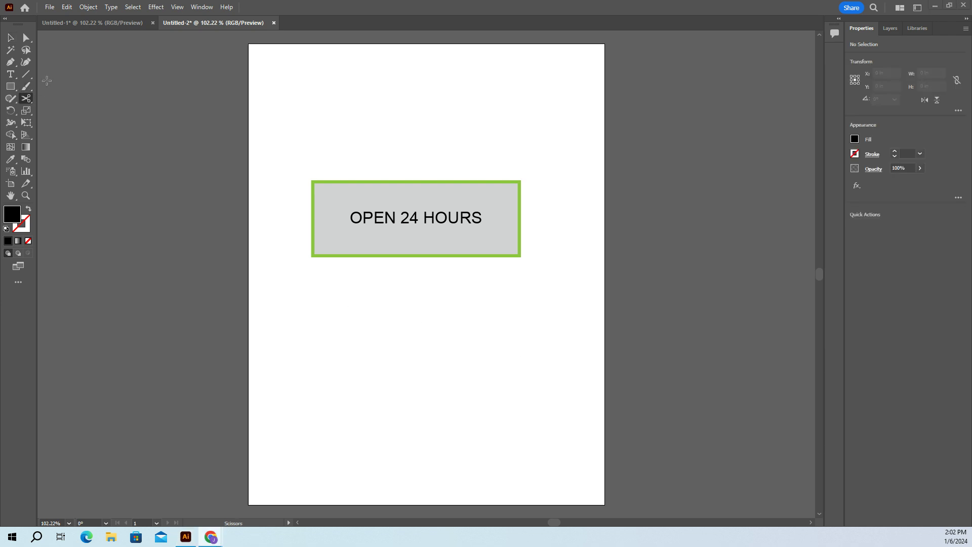
left_click(874, 7)
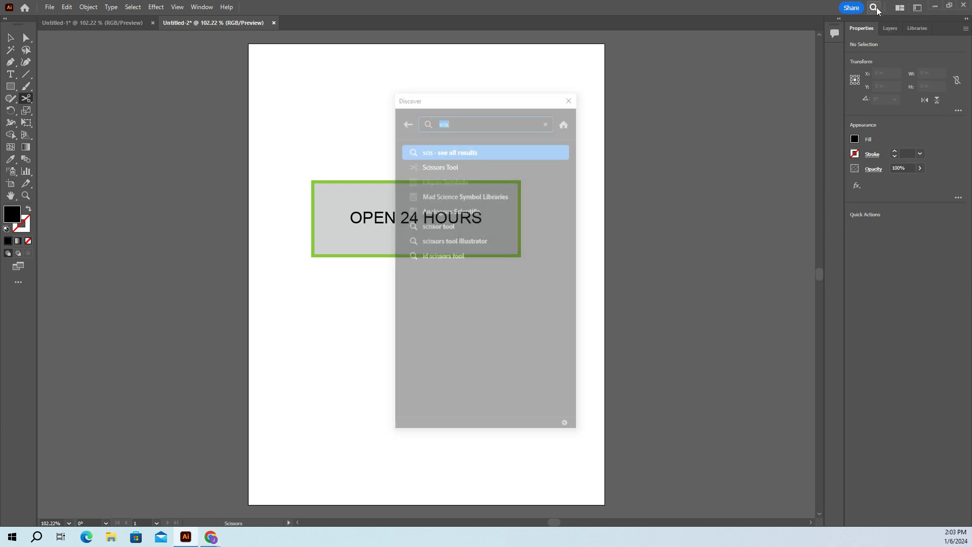
type("sc")
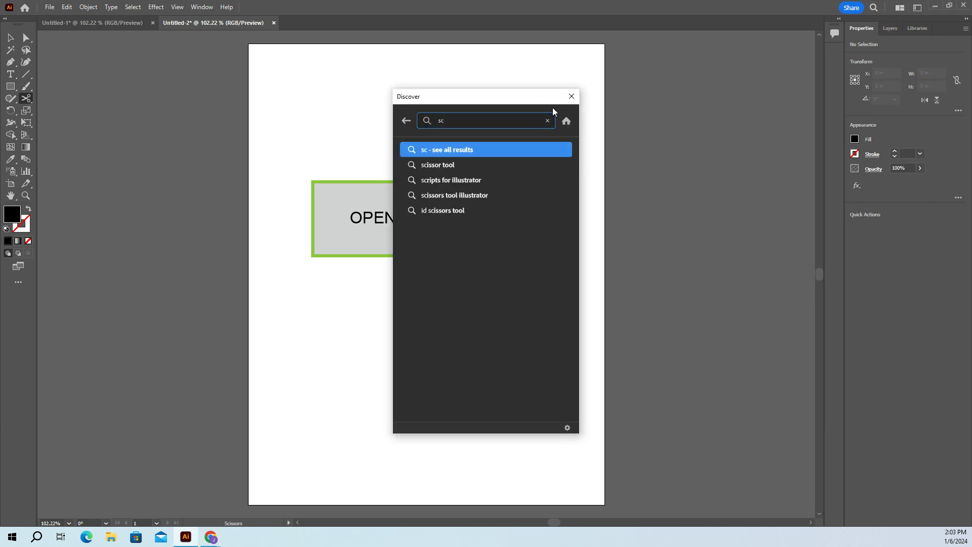
type("sis")
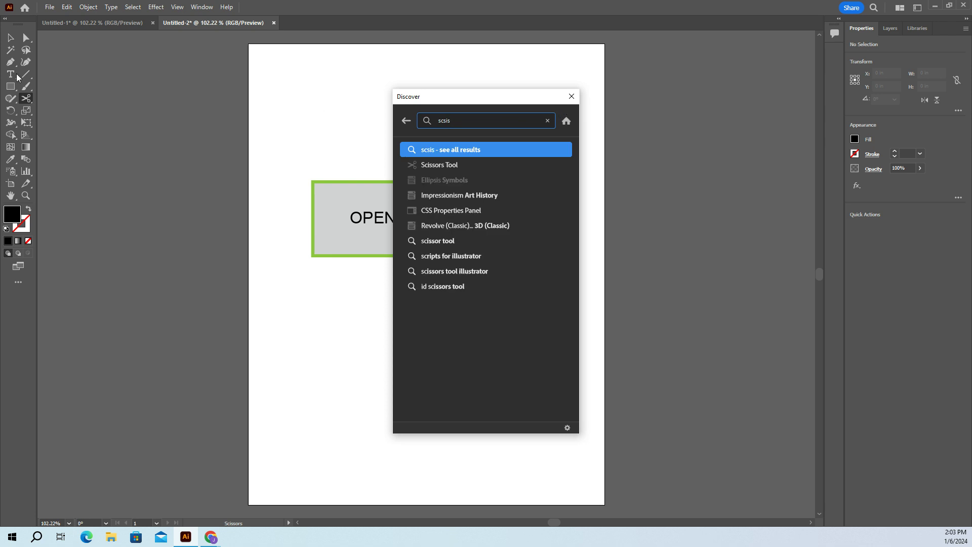
left_click(28, 99)
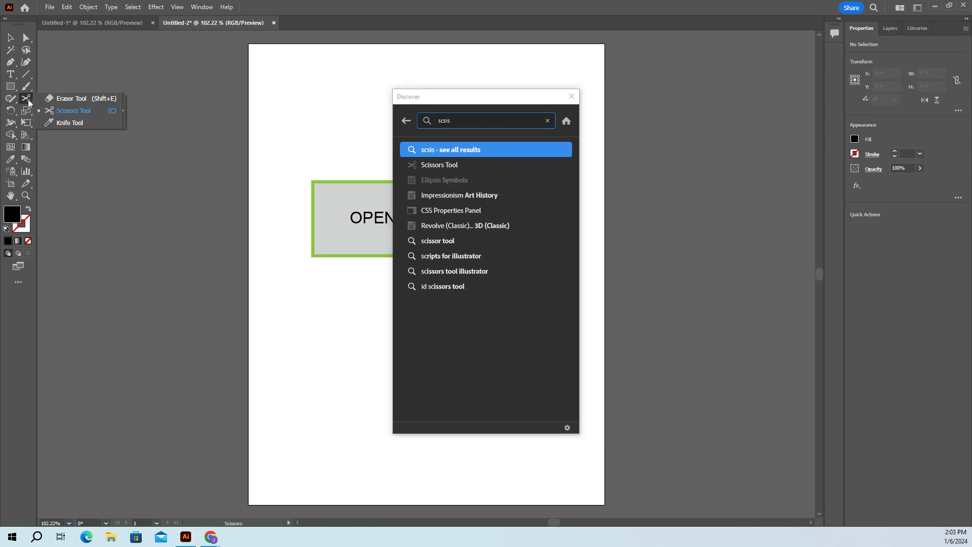
left_click(57, 110)
left_click(571, 96)
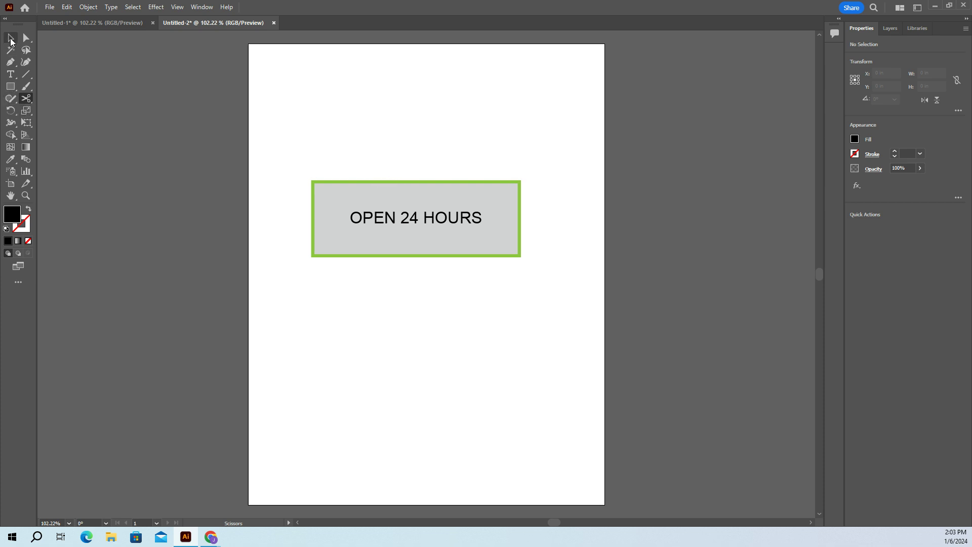
Select the green-bordered rectangle's path with Direct Selection and activate the Scissors tool
left_click(26, 38)
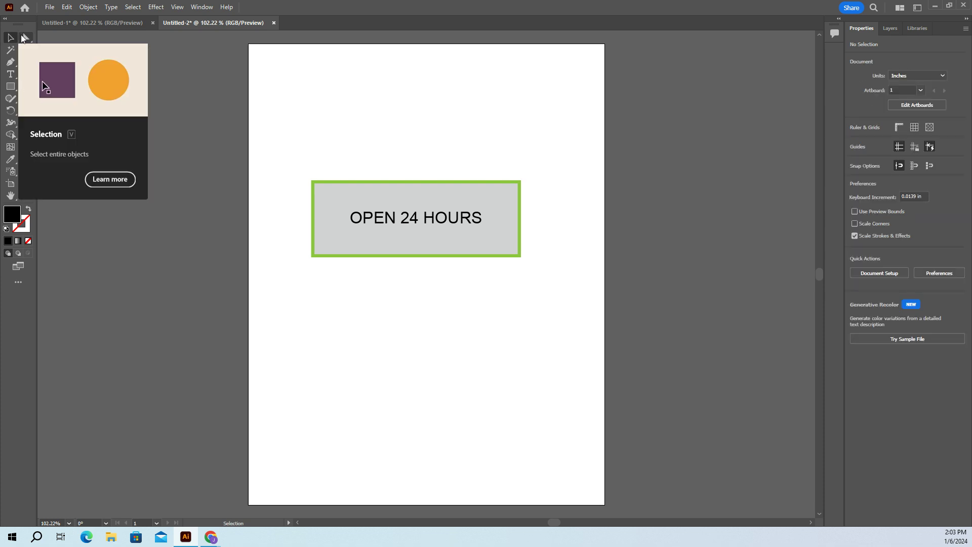
left_click(394, 182)
left_click(27, 98)
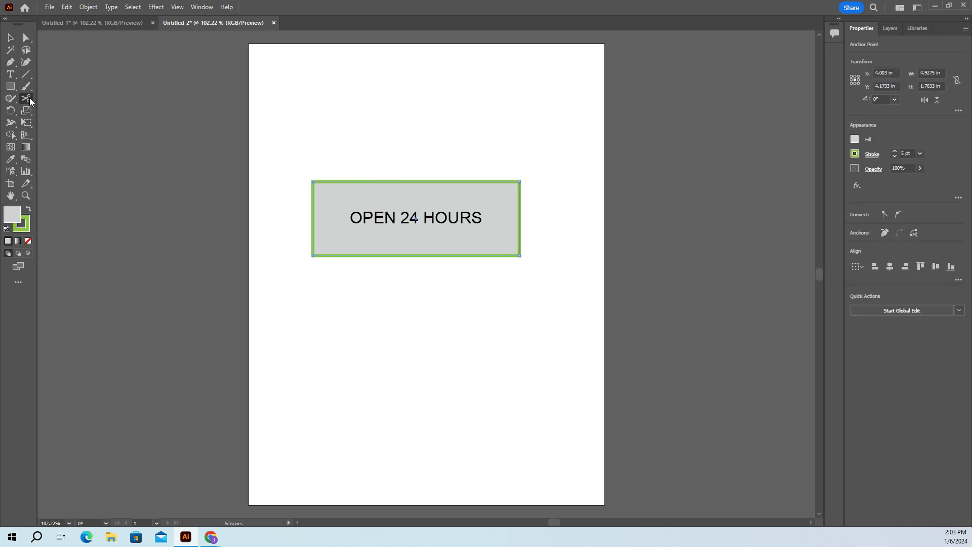
left_click(412, 182)
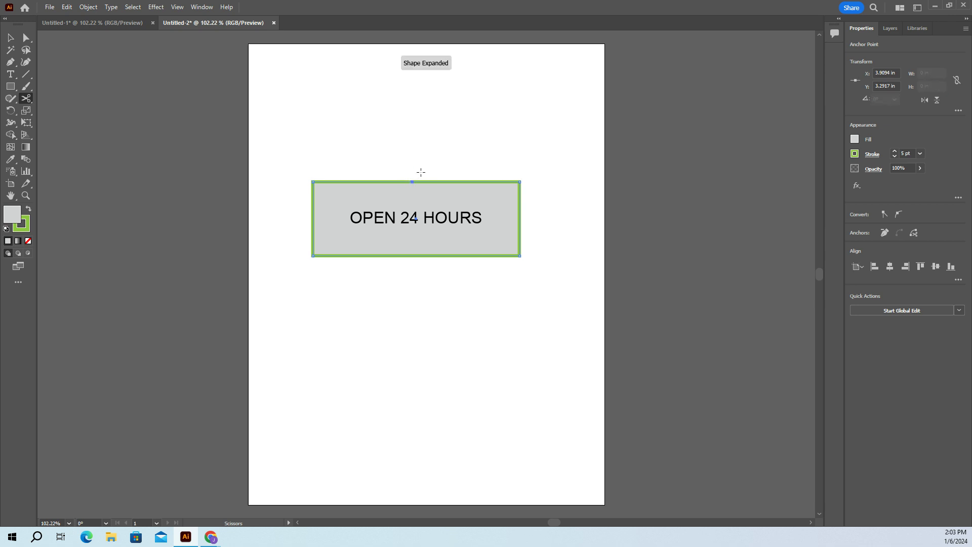
left_click(412, 180)
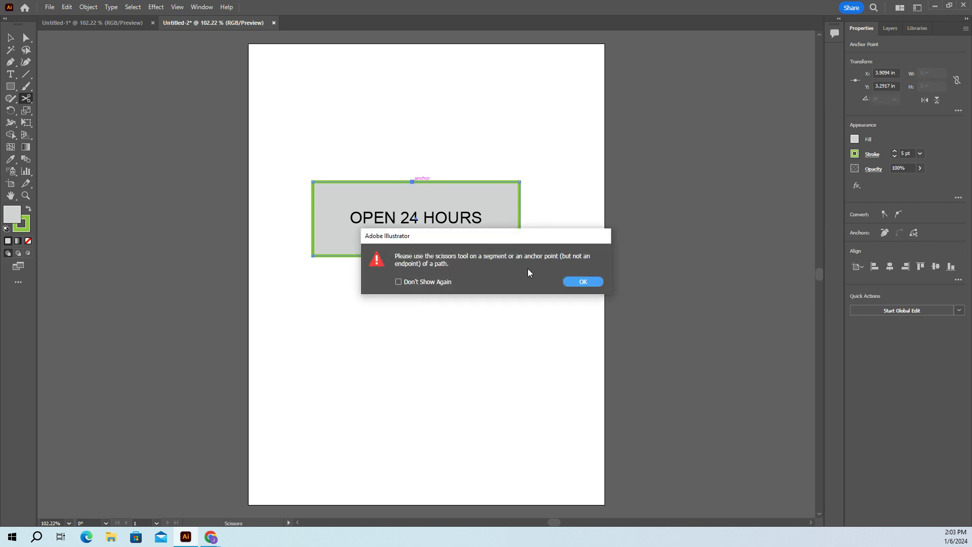
left_click(570, 281)
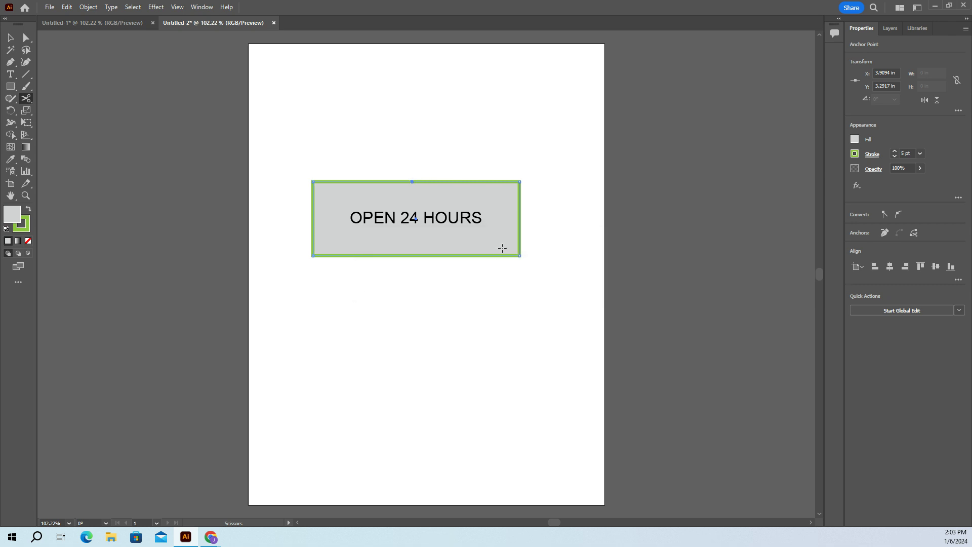
key("ctrl+z")
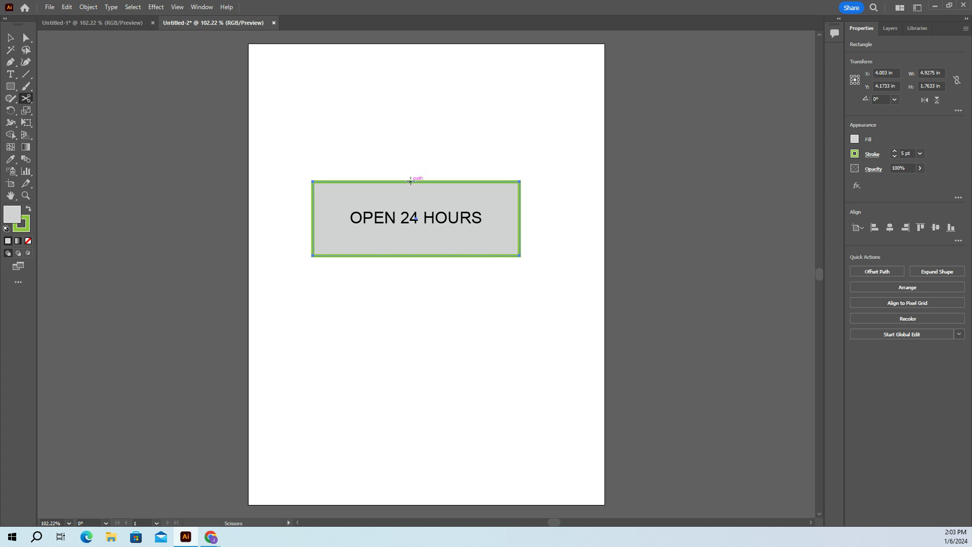
Cut the rectangle's top edge with the Scissors tool near its midpoint, at about X 3.87 in, and switch to Direct Selection
left_click(411, 181)
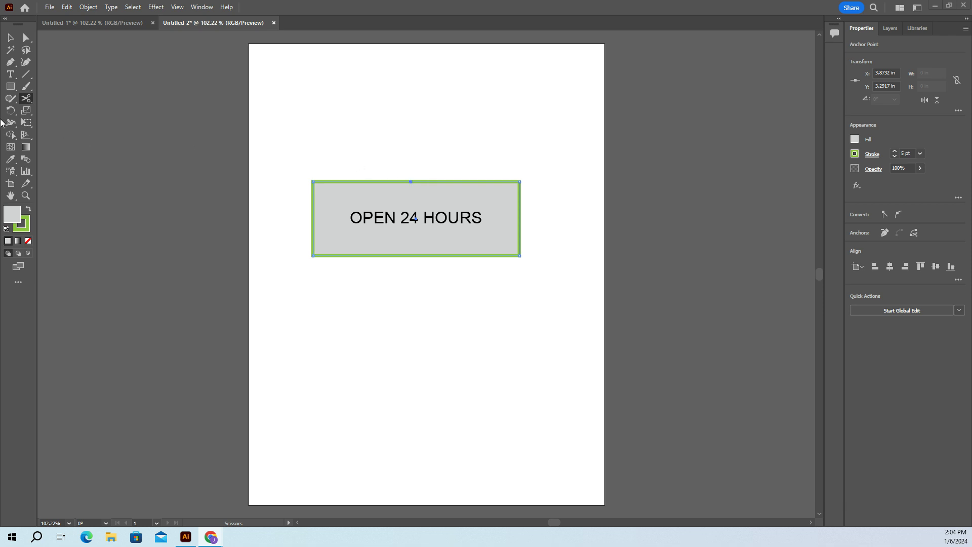
left_click(11, 39)
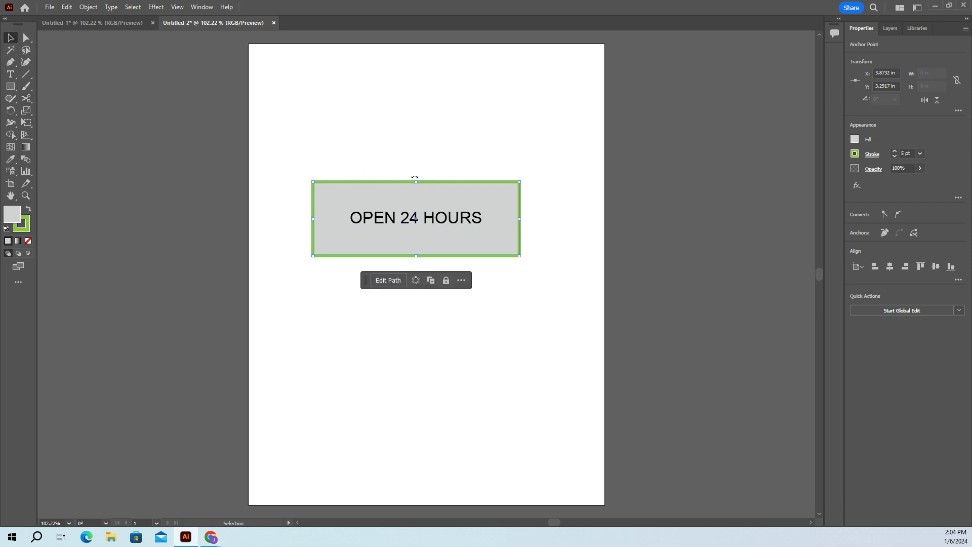
left_click(26, 38)
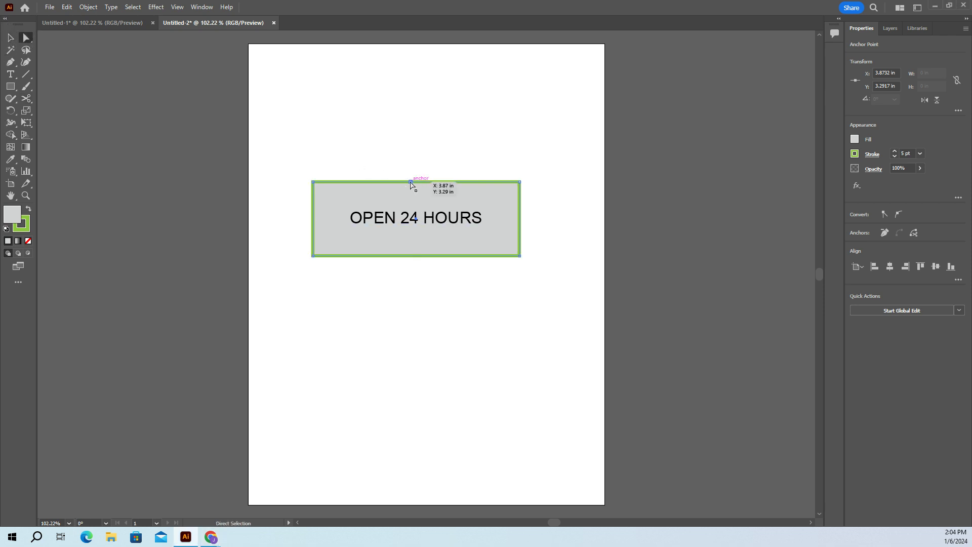
Undo the off-center cut on the rectangle's top edge together with the alignment made before it
mouse_move(411, 184)
left_mouse_down()
mouse_move(406, 161)
mouse_move(412, 196)
mouse_move(412, 147)
mouse_move(411, 182)
left_mouse_up()
left_click(432, 204)
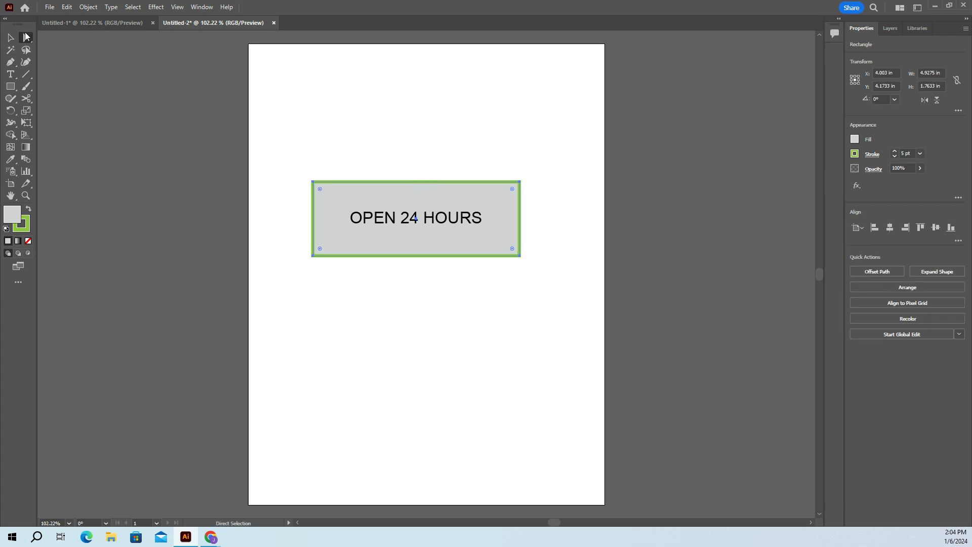
key("ctrl+a")
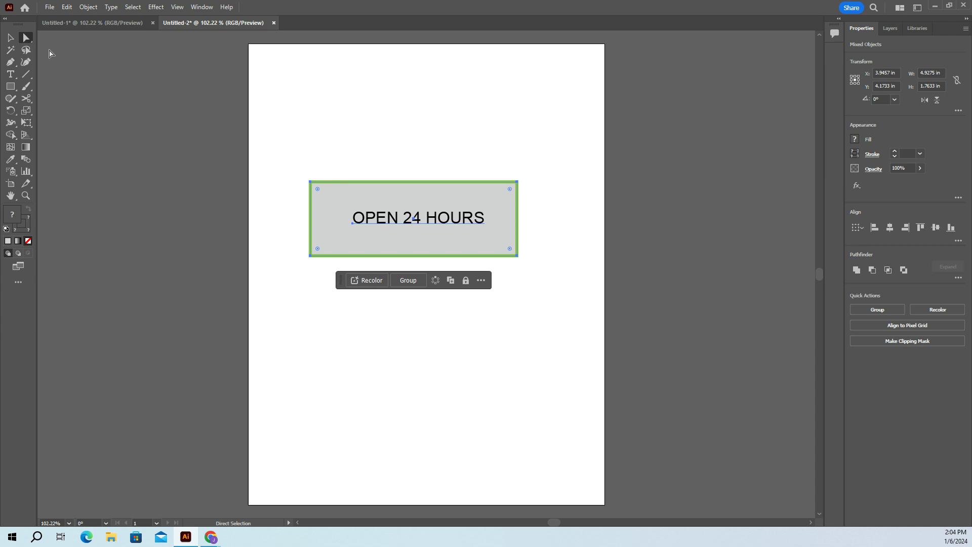
Select the rectangle and the "OPEN 24 HOURS" text and align them to their horizontal centers
left_click(888, 29)
left_click(865, 33)
left_click(10, 37)
left_click_drag(252, 114, 540, 330)
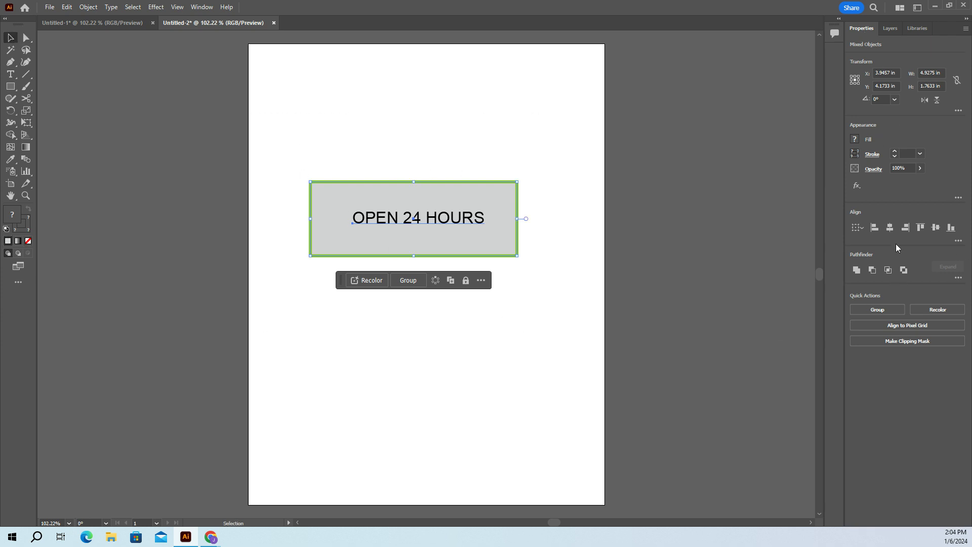
left_click(890, 227)
left_click(462, 393)
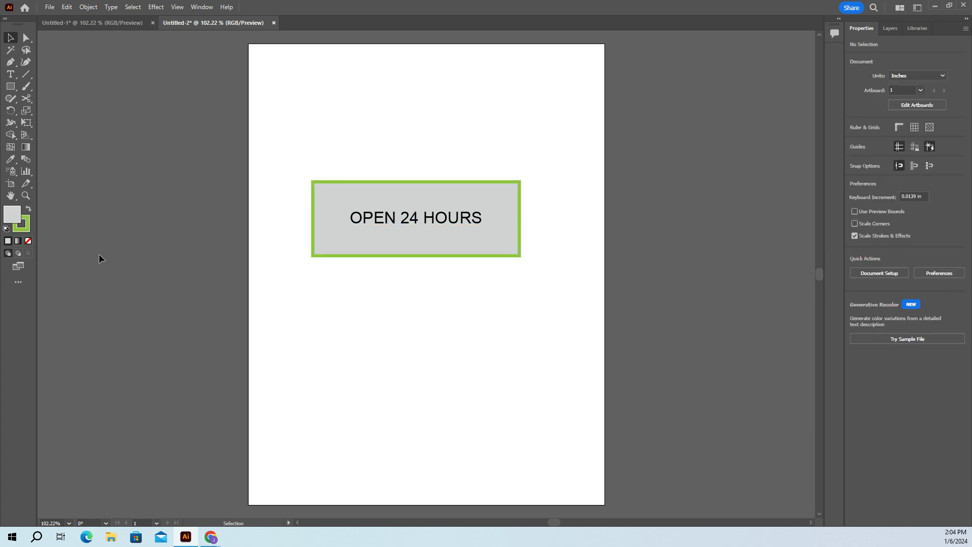
Cut the rectangle's top edge at its midpoint, X 4.003 in, with the Scissors tool
left_click_drag(314, 147, 550, 327)
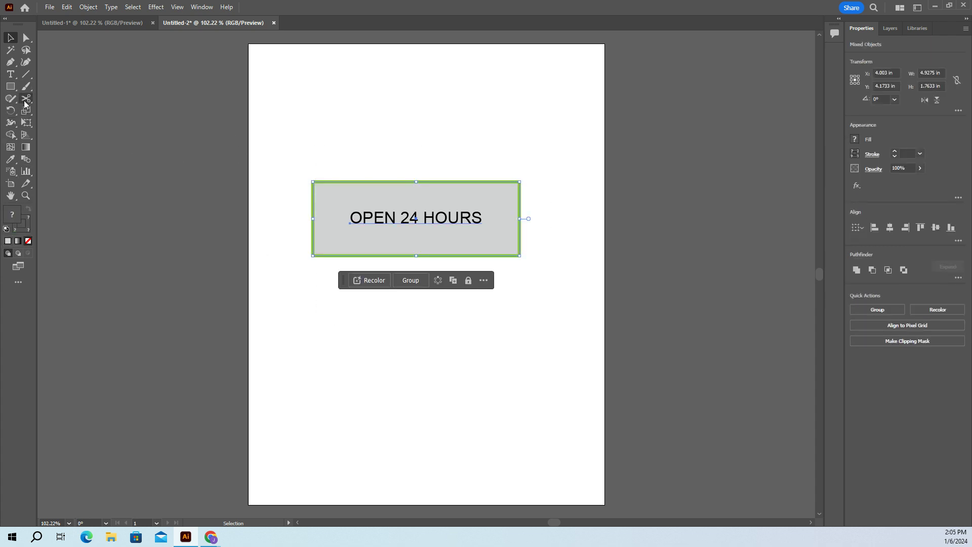
left_click(25, 99)
left_click(416, 181)
left_click(10, 38)
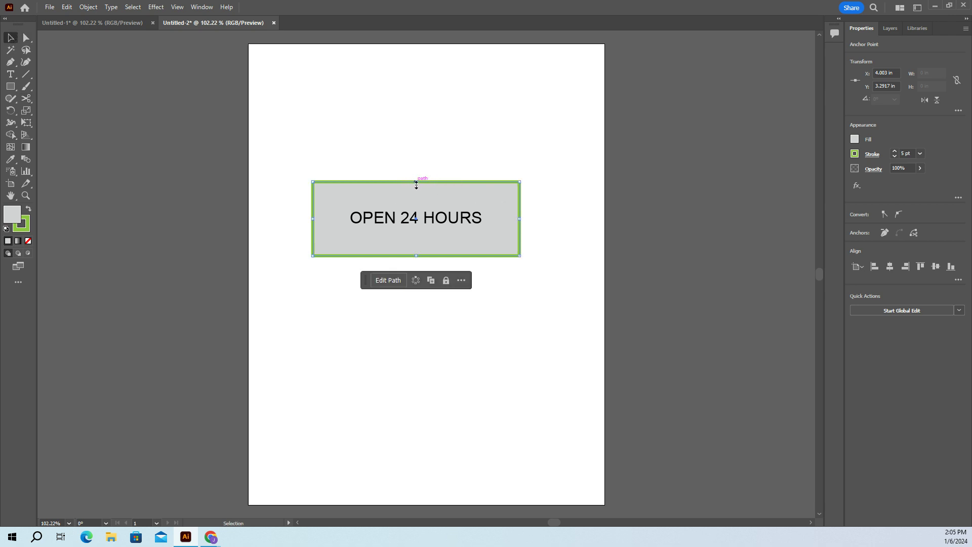
Pull the cut anchor on the top edge straight up to about Y 2.43 in with Direct Selection and deselect the path
left_click(26, 37)
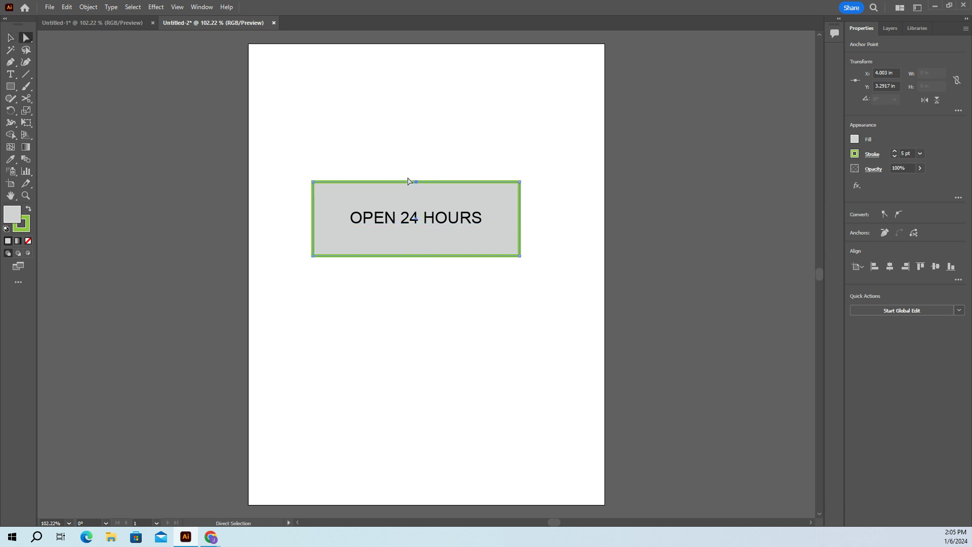
left_click_drag(416, 181, 416, 146)
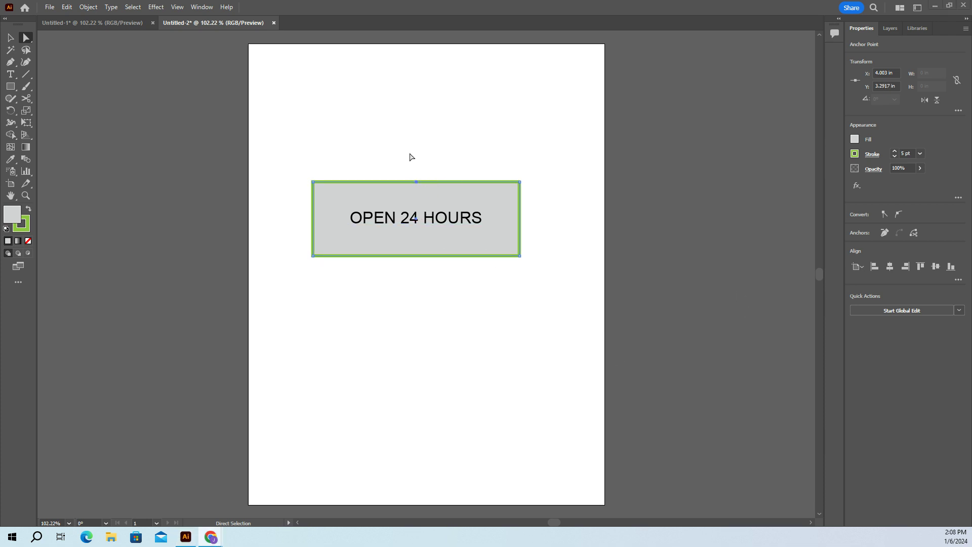
mouse_move(416, 184)
left_mouse_down()
mouse_move(415, 146)
mouse_move(418, 186)
left_mouse_up()
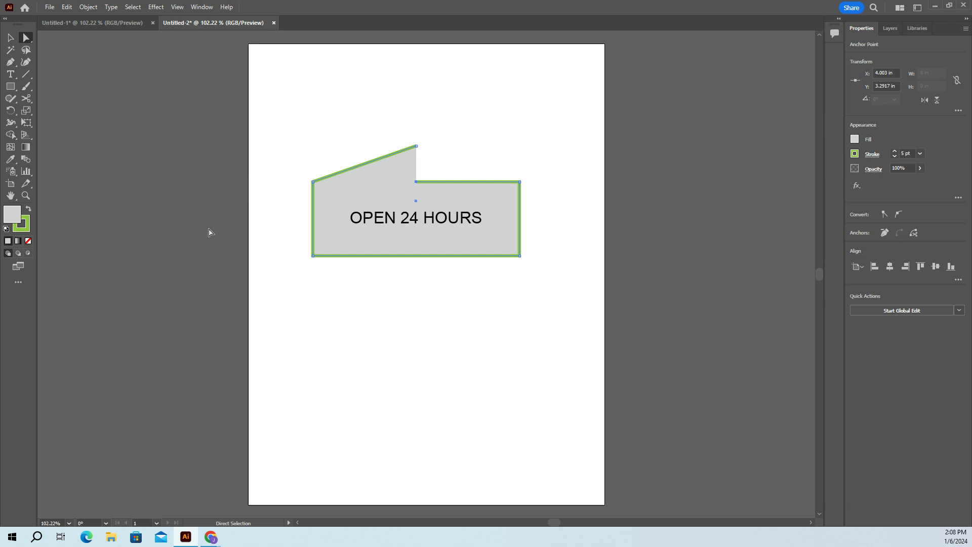
left_click(497, 143)
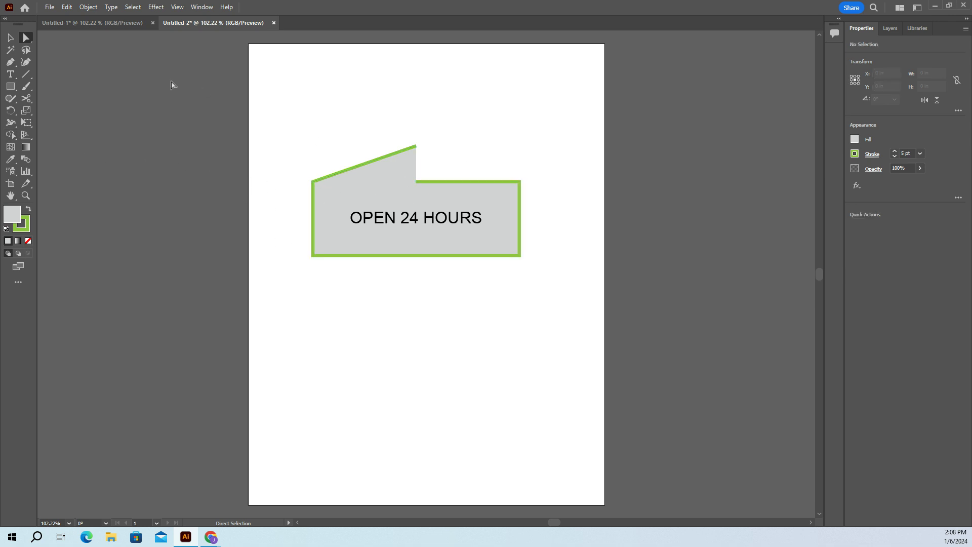
Select the two open endpoints at the cut with Direct Selection and join them with a straight vertical segment
left_click(416, 146)
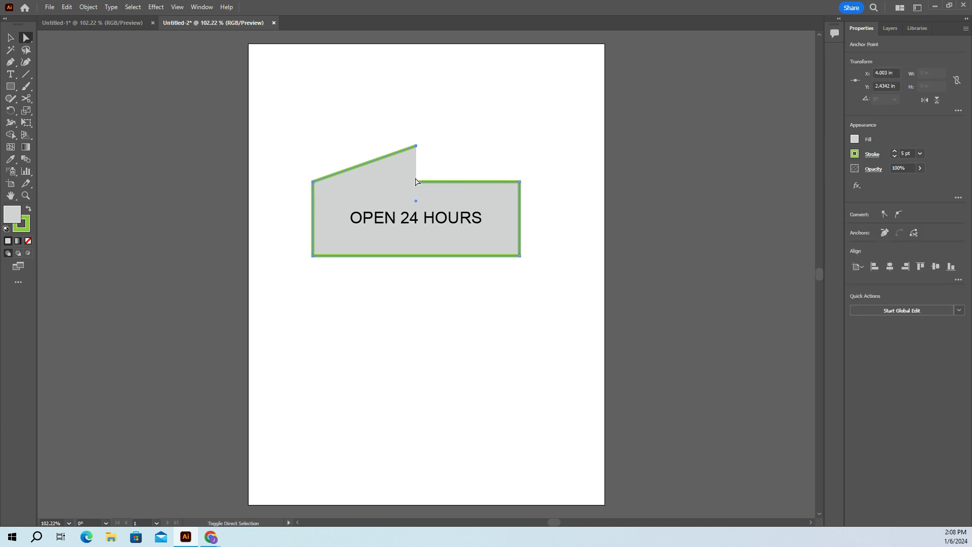
left_click(443, 187)
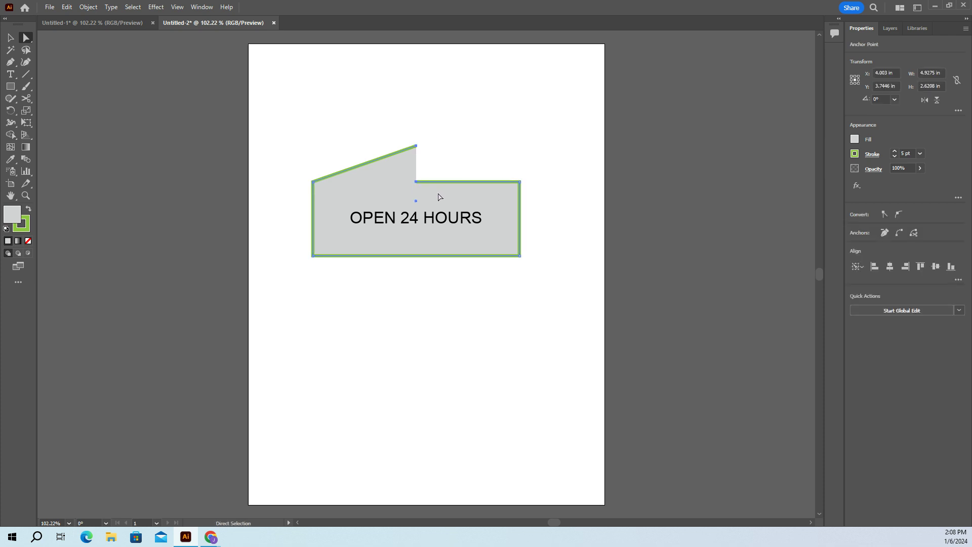
key("ctrl")
key("ctrl")
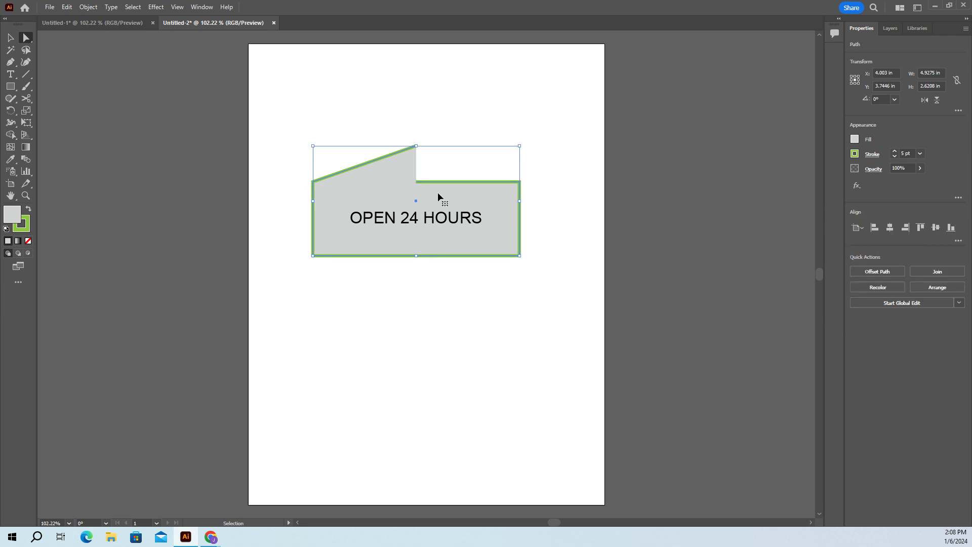
left_click(419, 148)
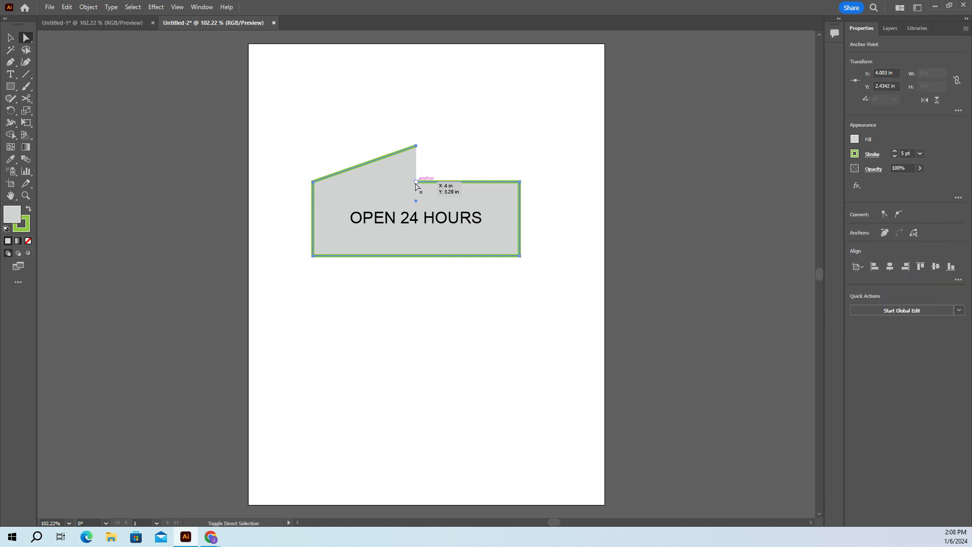
left_click(415, 201)
left_click(88, 7)
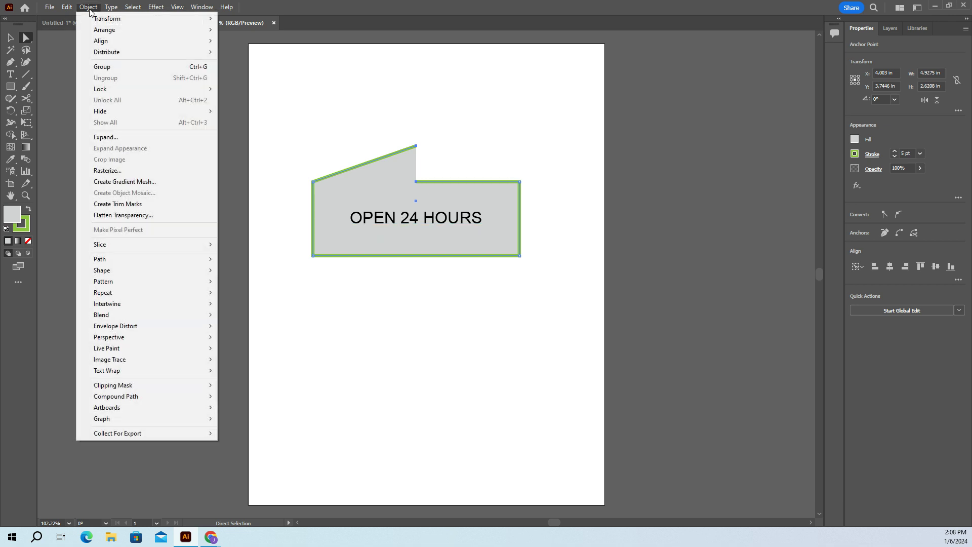
mouse_move(130, 261)
left_click(257, 261)
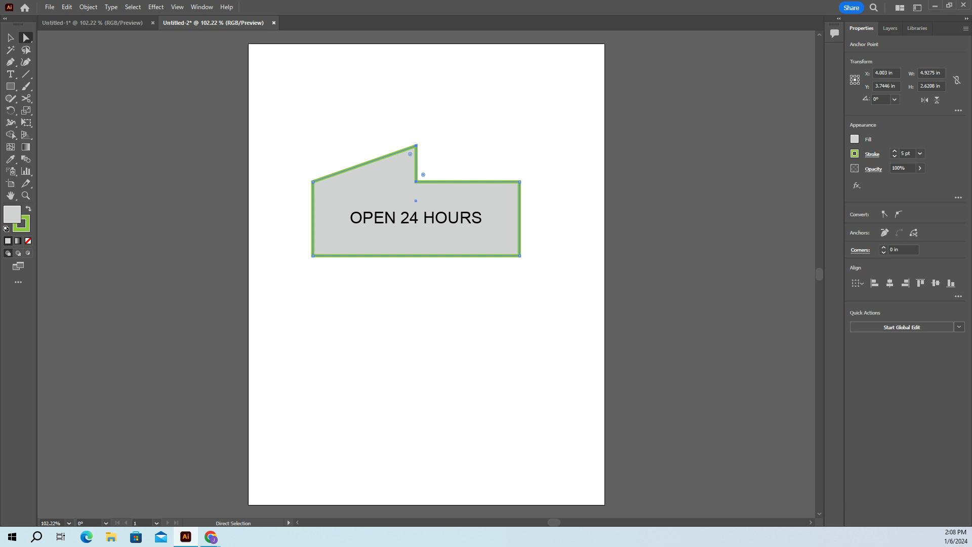
left_click(499, 384)
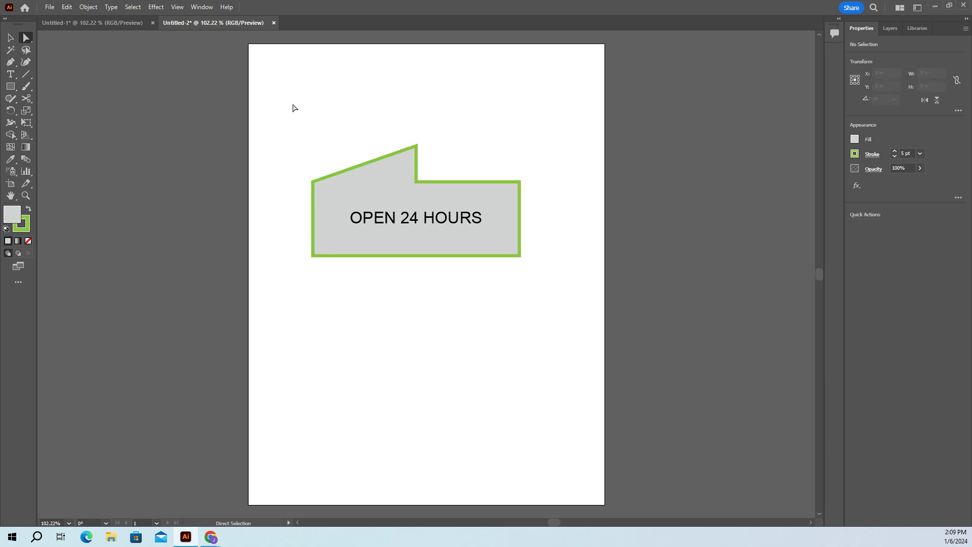
Group the notched shape with its "OPEN 24 HOURS" text and select the group with the Selection tool
left_click_drag(294, 108, 549, 332)
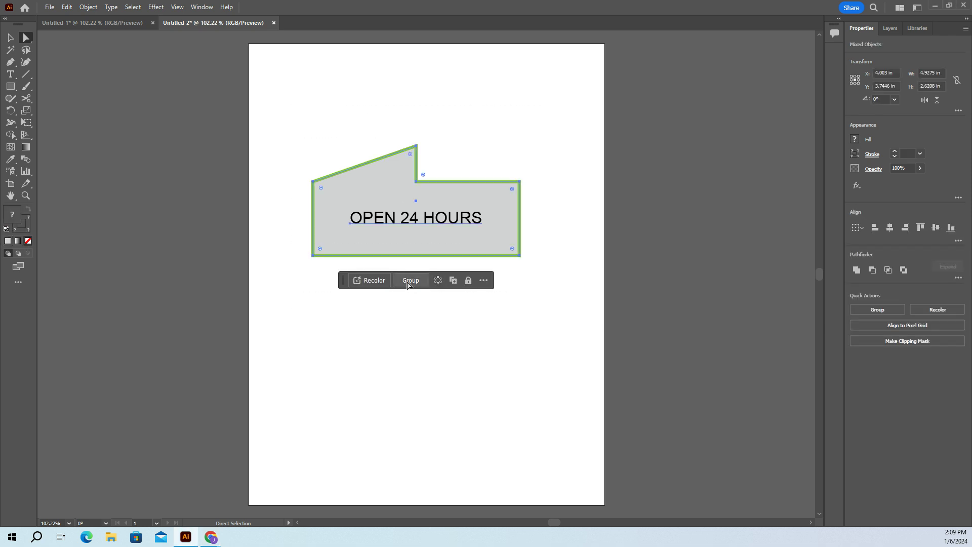
left_click(408, 280)
left_click(540, 254)
left_click_drag(295, 130, 554, 364)
left_click(10, 37)
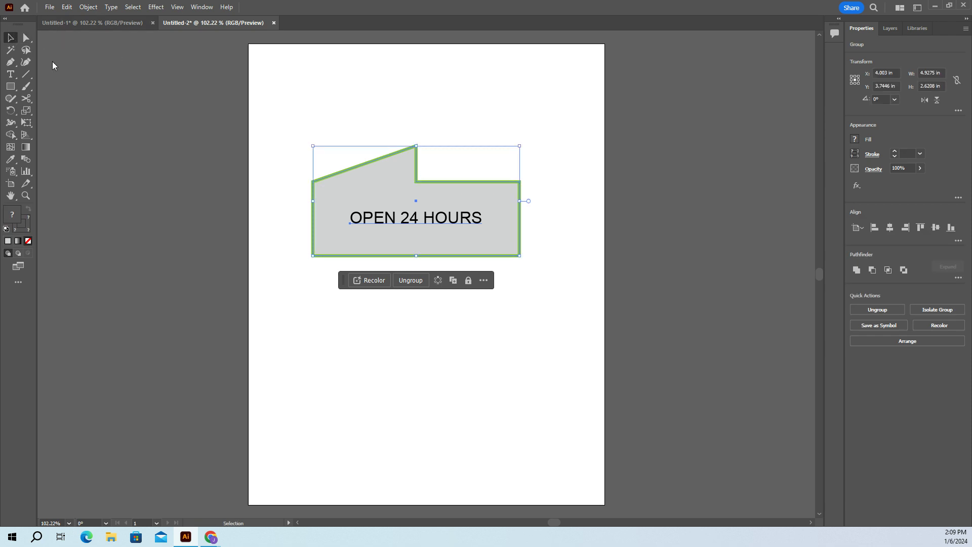
left_click_drag(520, 254, 427, 221)
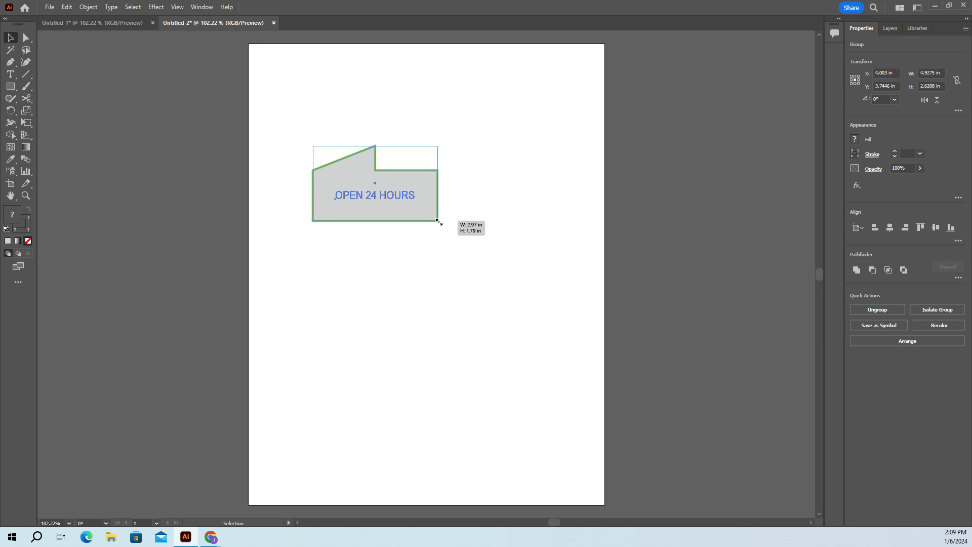
left_click_drag(439, 222, 438, 222)
key("ctrl+z")
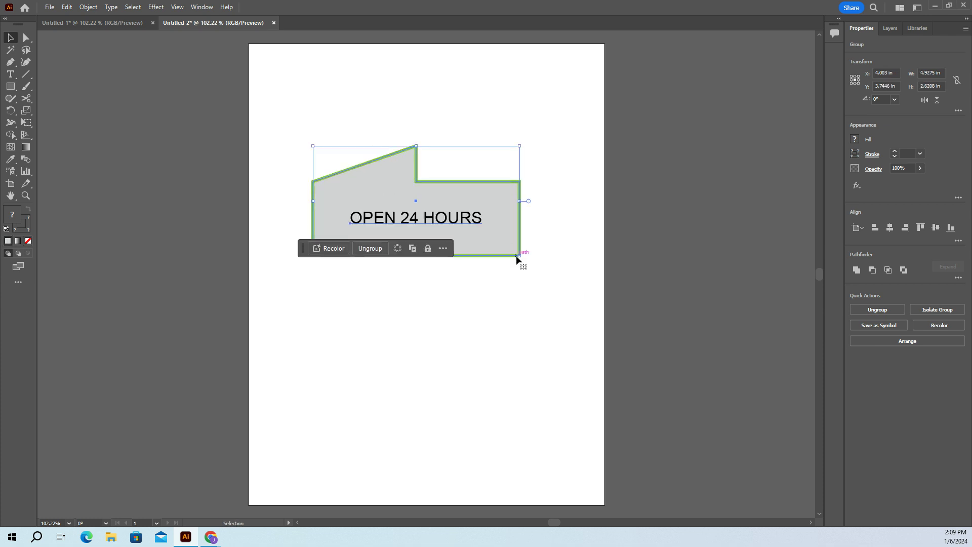
Scale the group down proportionally toward its upper-left corner to about 2.79 by 1.49 in
left_click_drag(517, 259, 451, 208)
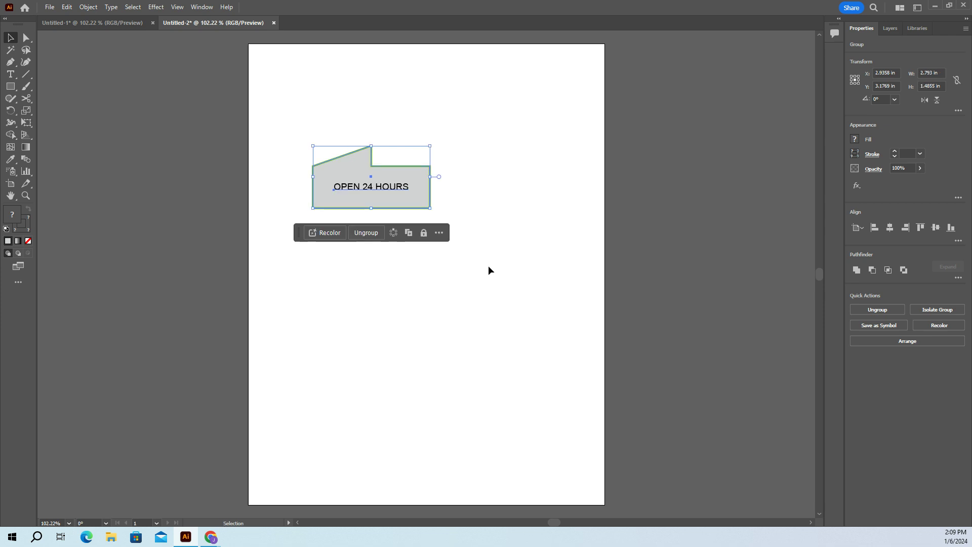
left_click(488, 271)
Copy the "OPEN 24 HOURS" group into the Untitled-1 document and place it at about X 6.47, Y 5.06 in on the blue background
left_click_drag(282, 111, 420, 242)
left_click_drag(382, 192, 381, 192)
right_click(382, 190)
left_click(411, 210)
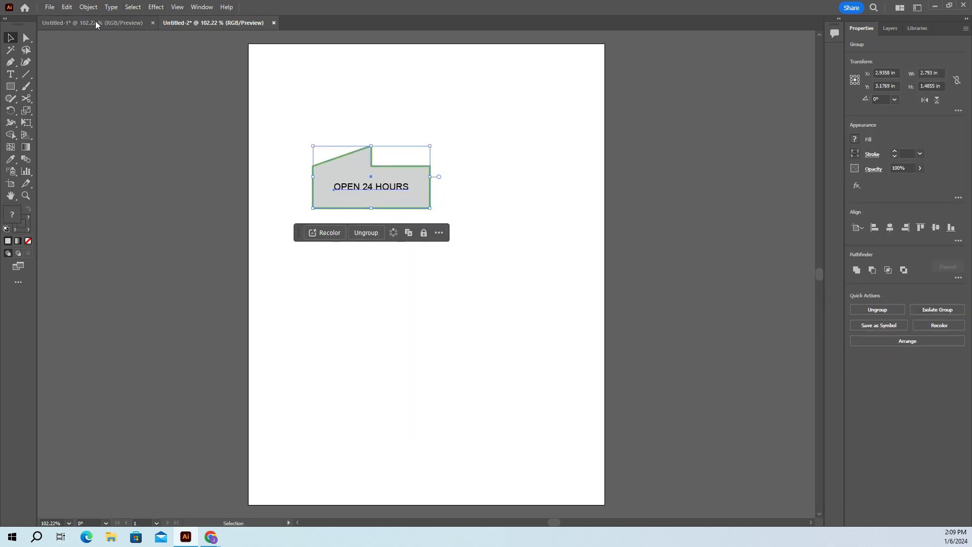
left_click(95, 22)
right_click(481, 231)
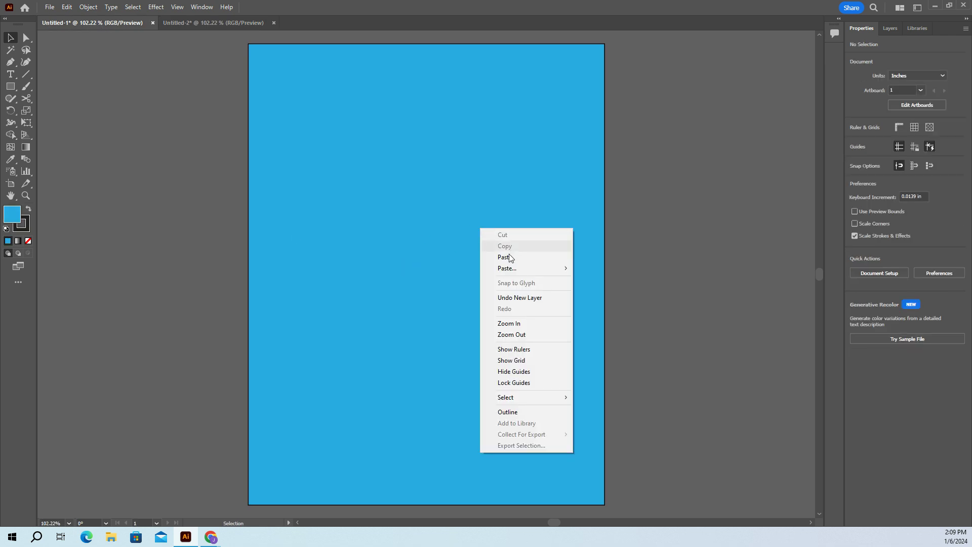
left_click(502, 249)
left_click_drag(419, 277, 512, 259)
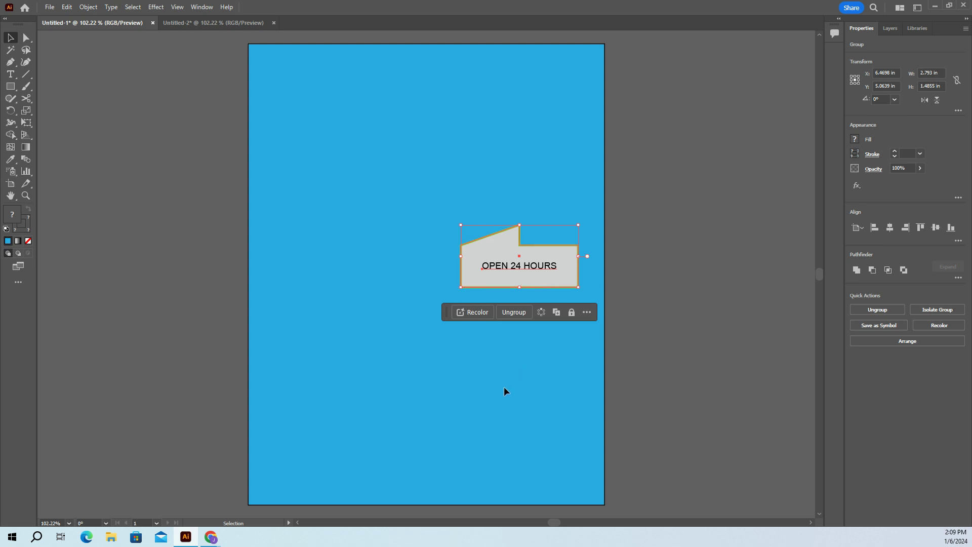
Move the original group in the Untitled-2 document to the artboard's upper-left corner, at about X 1.72, Y 0.91 in
left_click(173, 23)
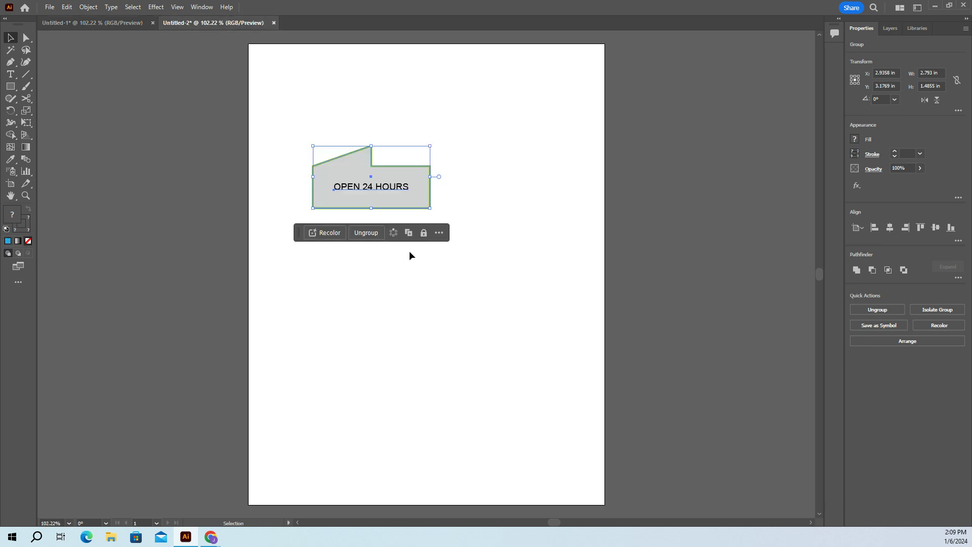
left_click_drag(347, 157, 304, 74)
left_click(93, 26)
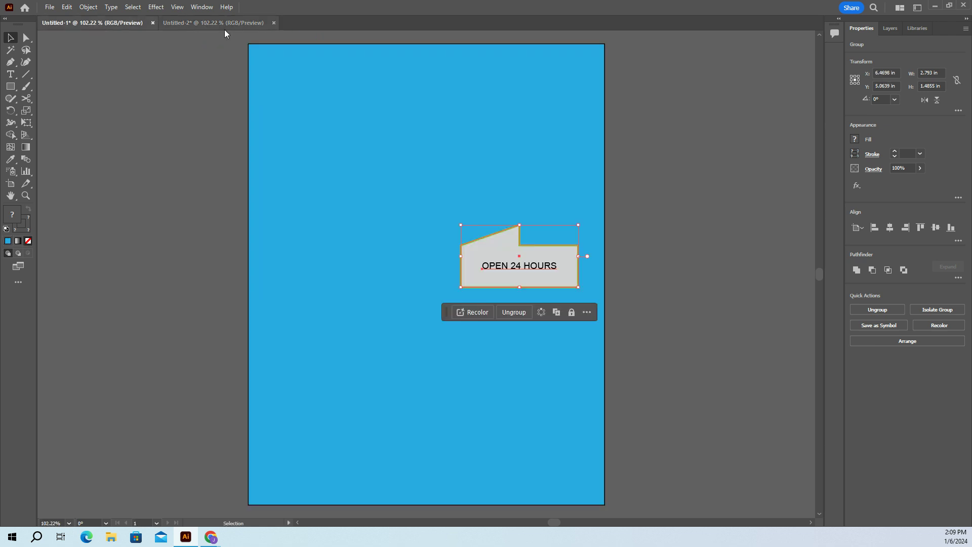
left_click(224, 26)
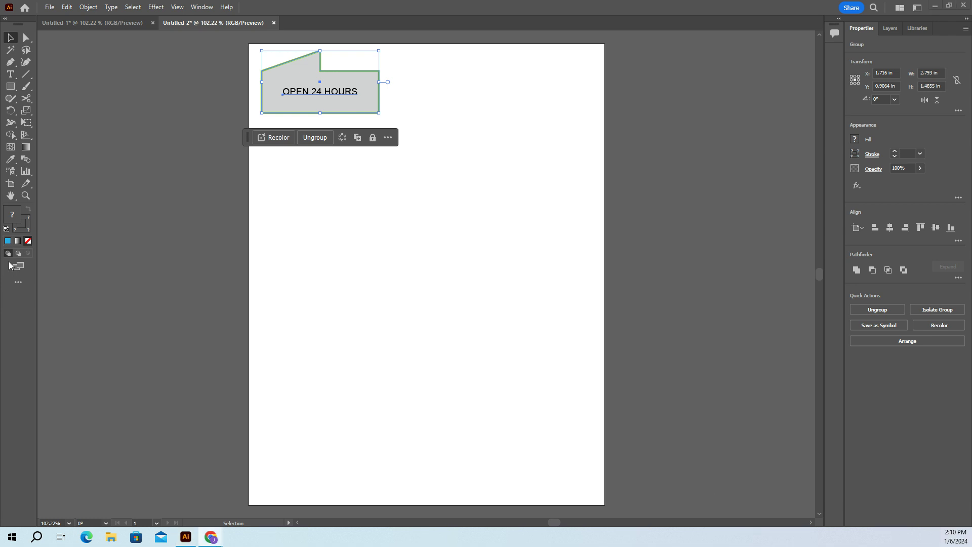
Draw a circle about 2.1 in across with the Ellipse tool, slightly below and right of the artboard's center
left_click(11, 86)
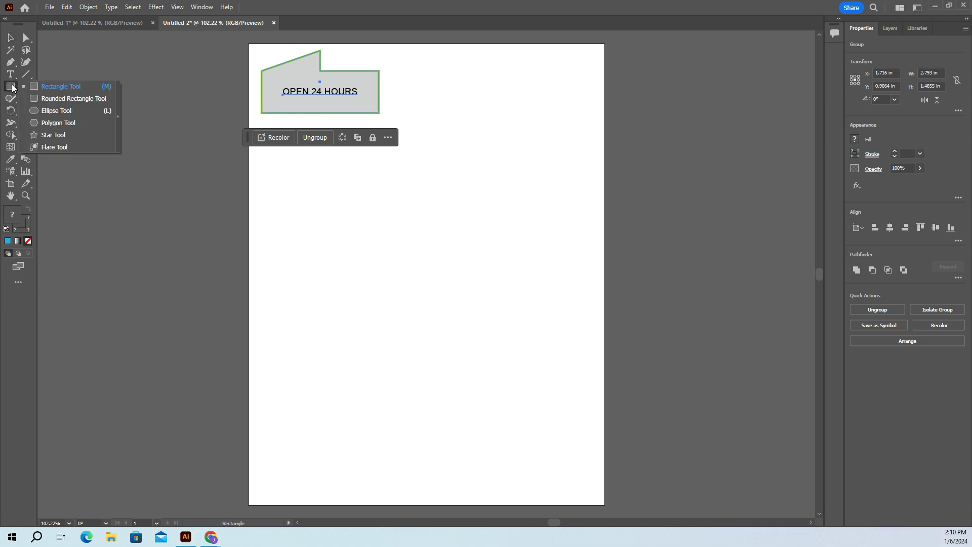
left_click(60, 111)
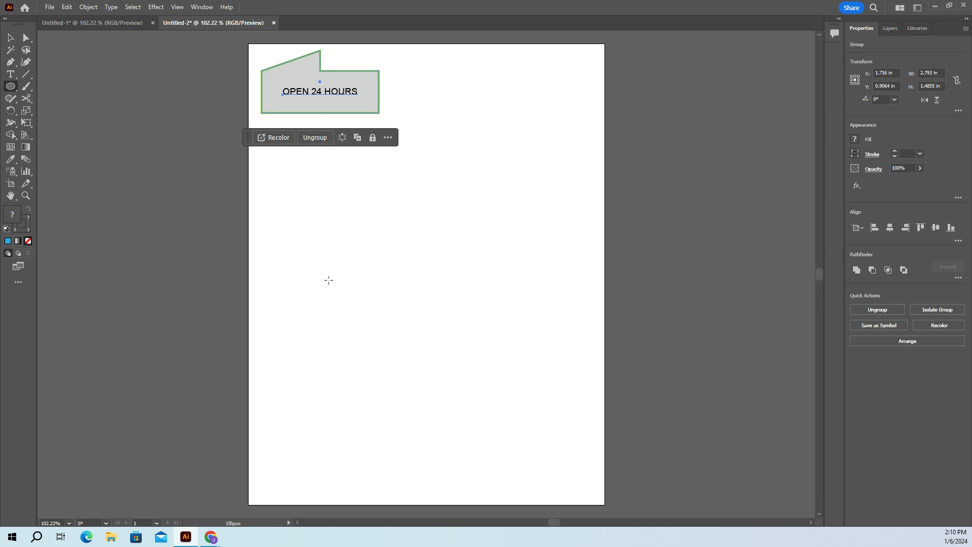
left_click_drag(422, 267, 509, 340)
Fill the circle with a dark brown swatch and set its stroke to None
left_click(854, 140)
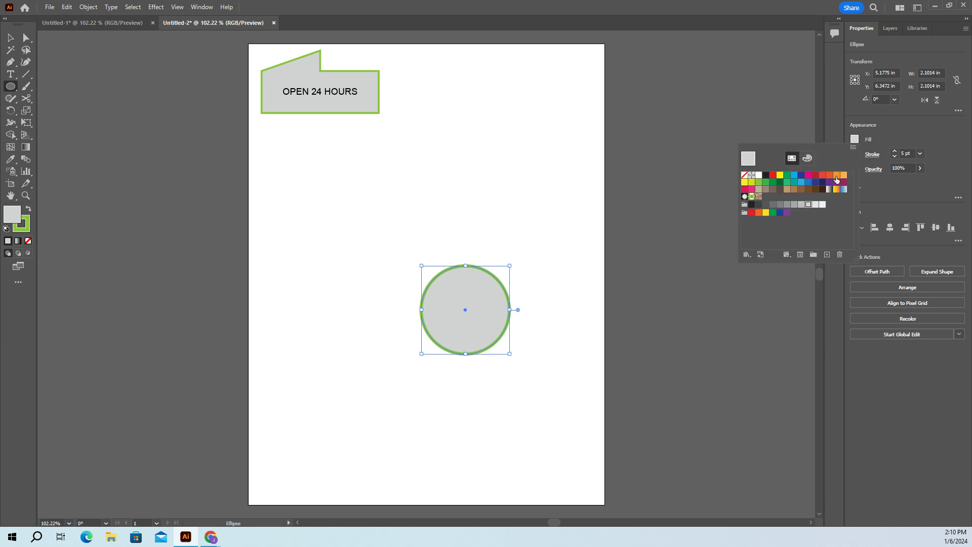
left_click(808, 190)
left_click(900, 188)
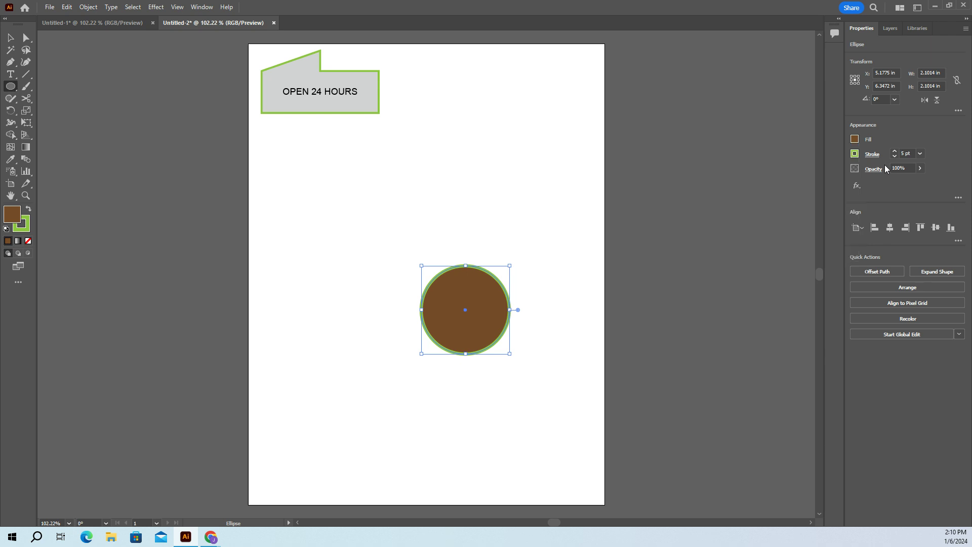
left_click(855, 154)
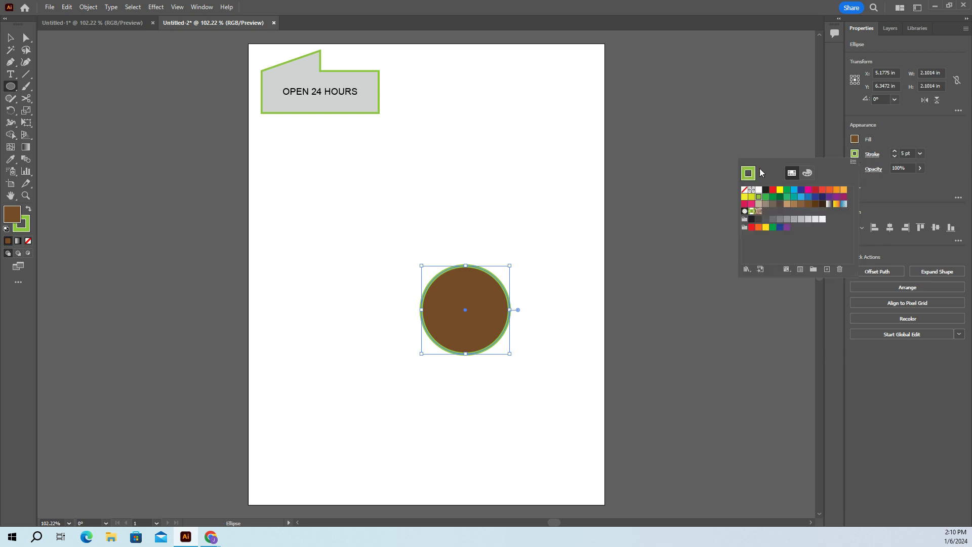
left_click(747, 190)
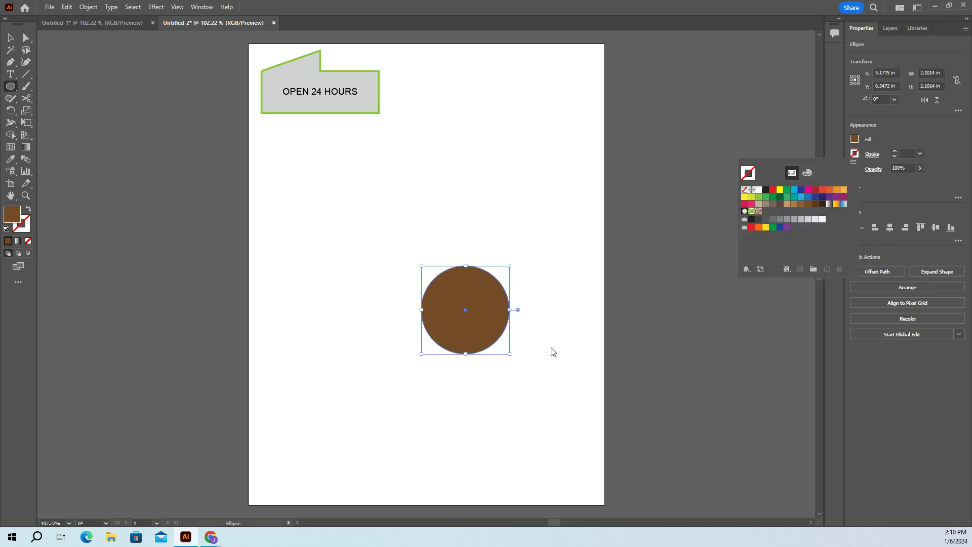
left_click(494, 427)
left_click(510, 286)
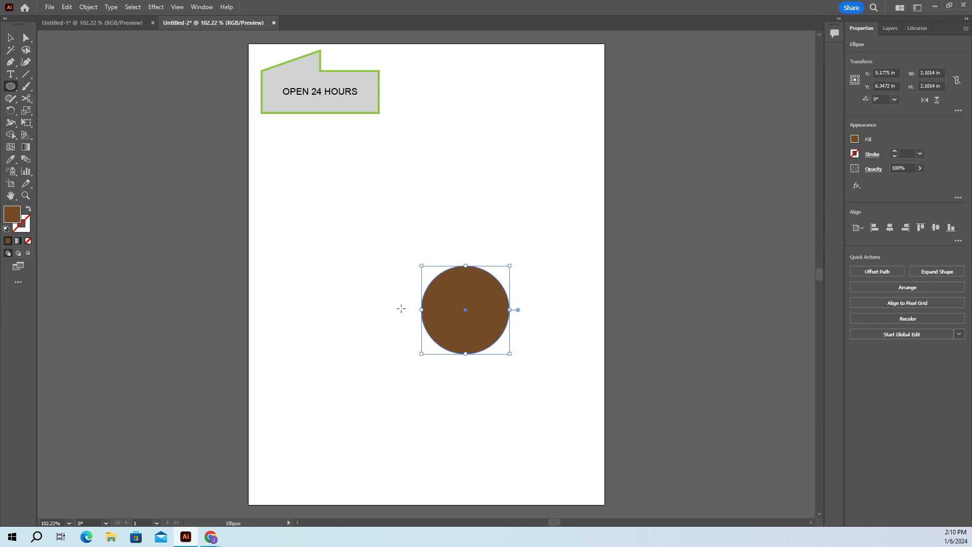
Draw a second circle about 2.09 in across, overlapping the first one's lower-left side, and cut it into an upper pie wedge
left_click_drag(364, 303, 451, 390)
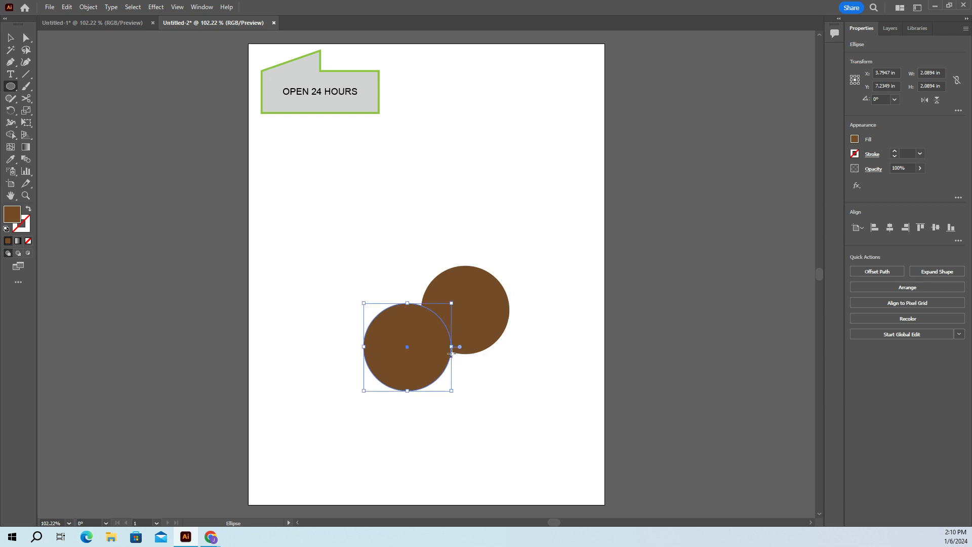
left_click_drag(459, 347, 383, 332)
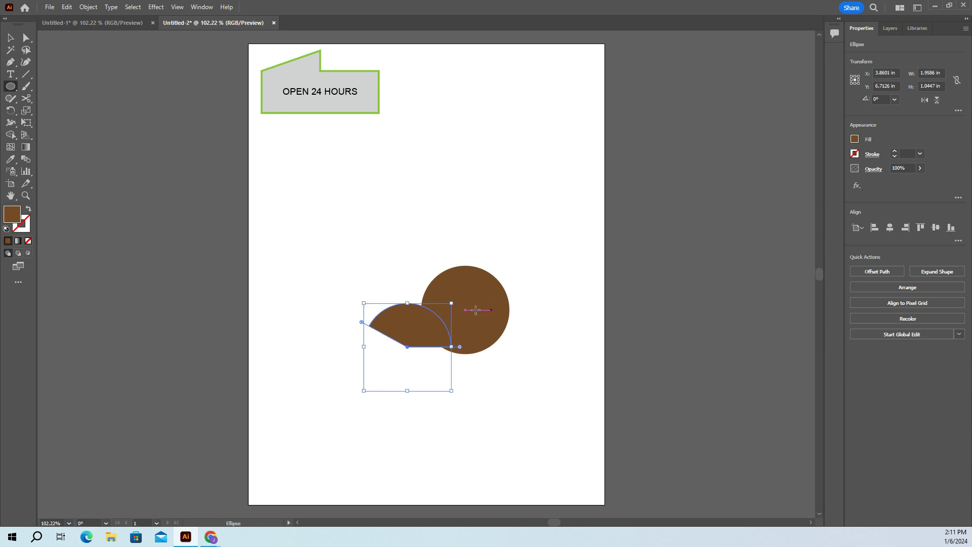
Flatten the wedge, rotate it 180°, and widen it into a snout about 2.92 by 0.98 in overlapping the circle's left side
mouse_move(452, 303)
left_mouse_down()
mouse_move(451, 368)
mouse_move(452, 313)
left_mouse_up()
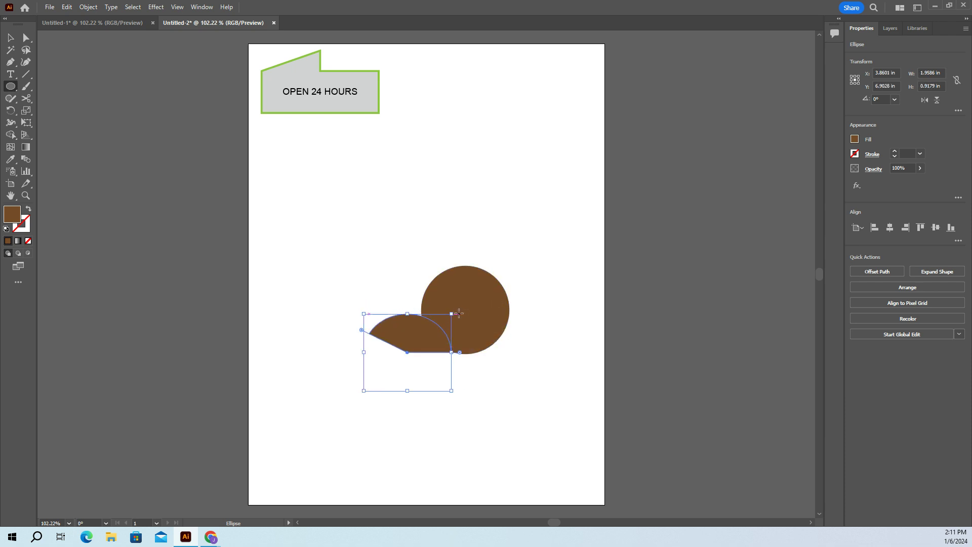
left_click_drag(362, 312, 452, 387)
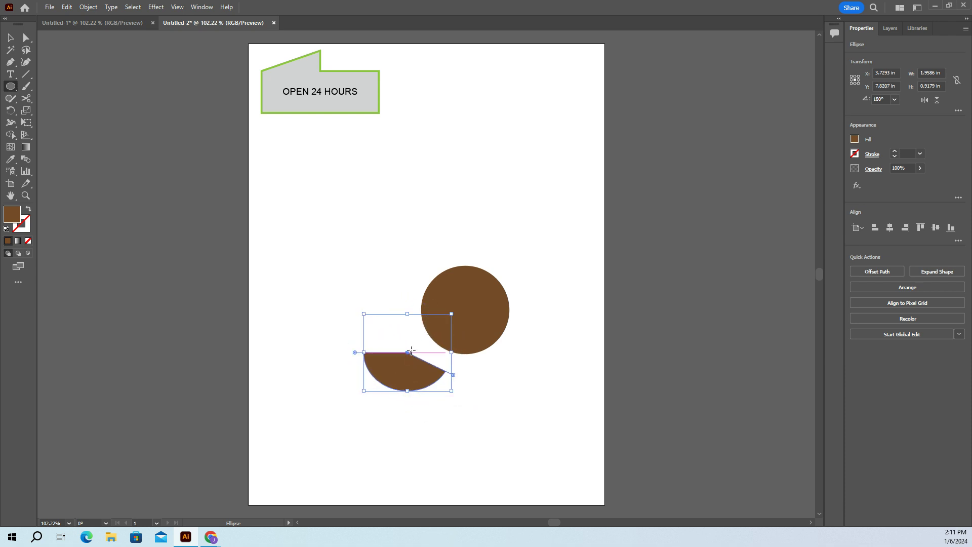
left_click_drag(411, 352, 358, 304)
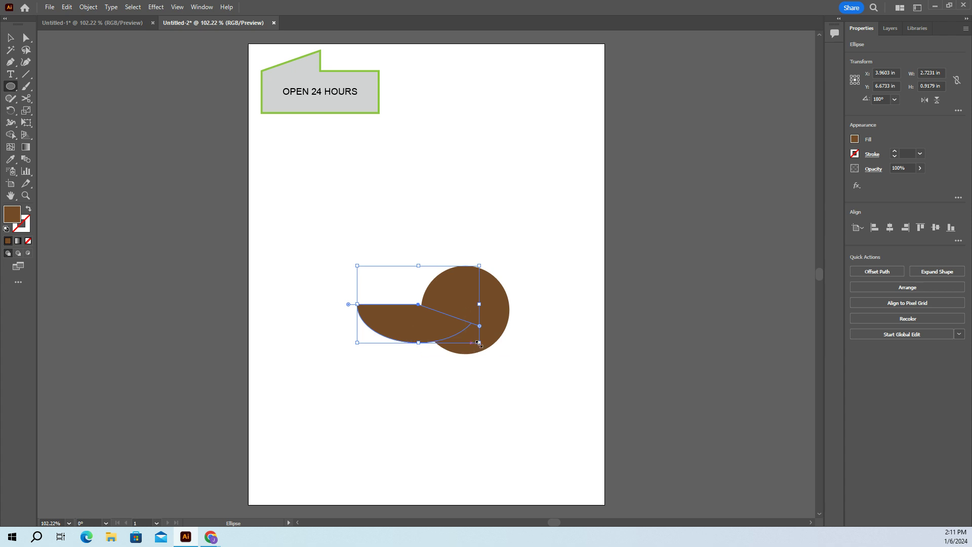
left_click_drag(480, 343, 488, 348)
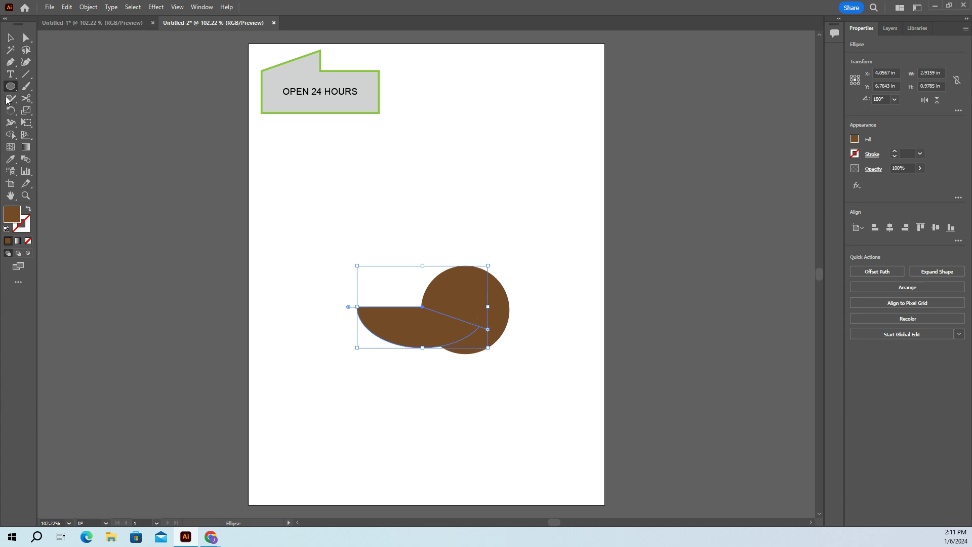
Draw a circle about 0.64 in across, turn it into a small tilted pie-wedge eye at the head's left edge, and fill it black
left_click_drag(303, 341, 329, 368)
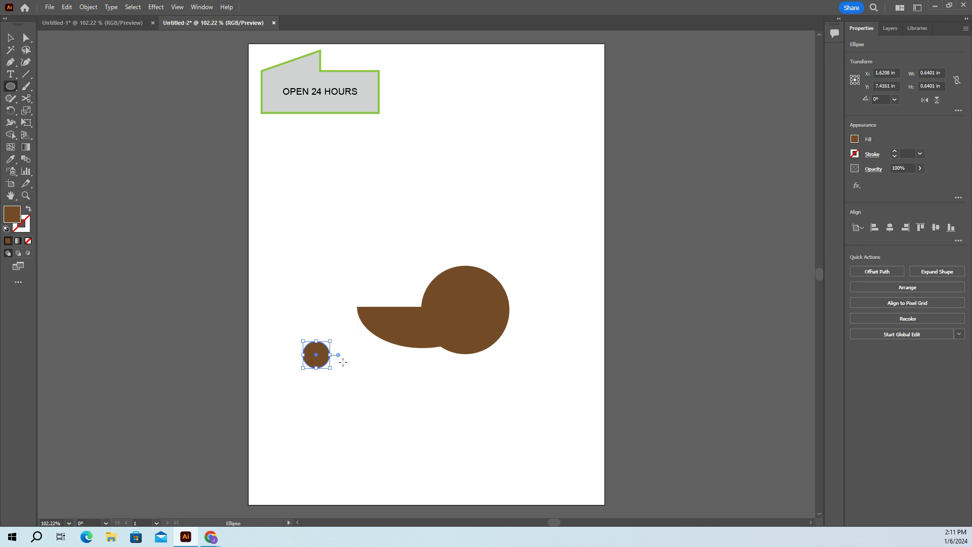
left_click_drag(339, 355, 431, 305)
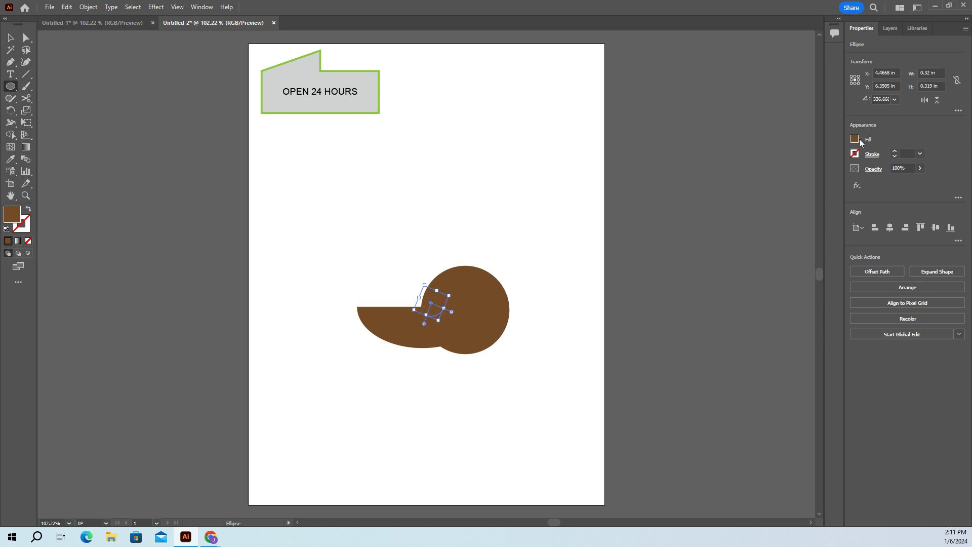
left_click(855, 139)
left_click(767, 174)
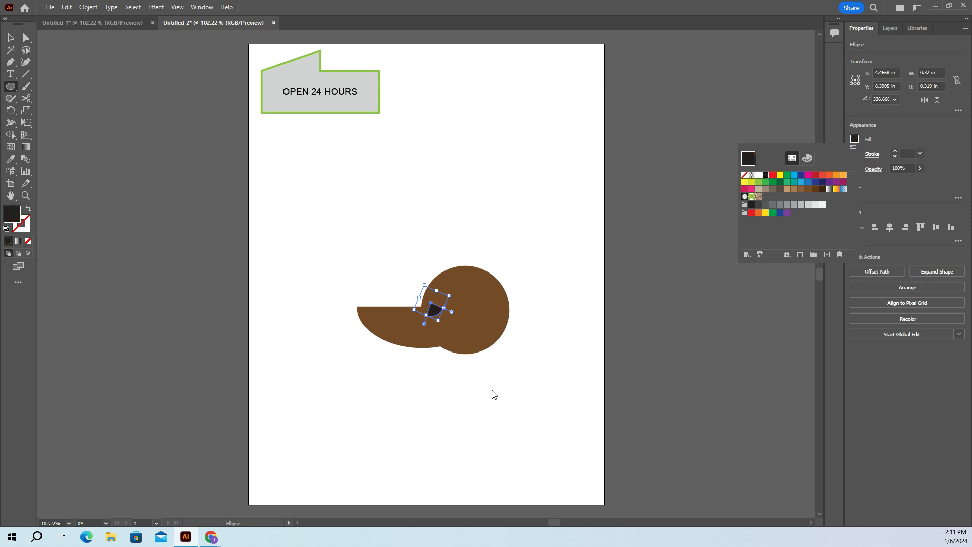
left_click(431, 308)
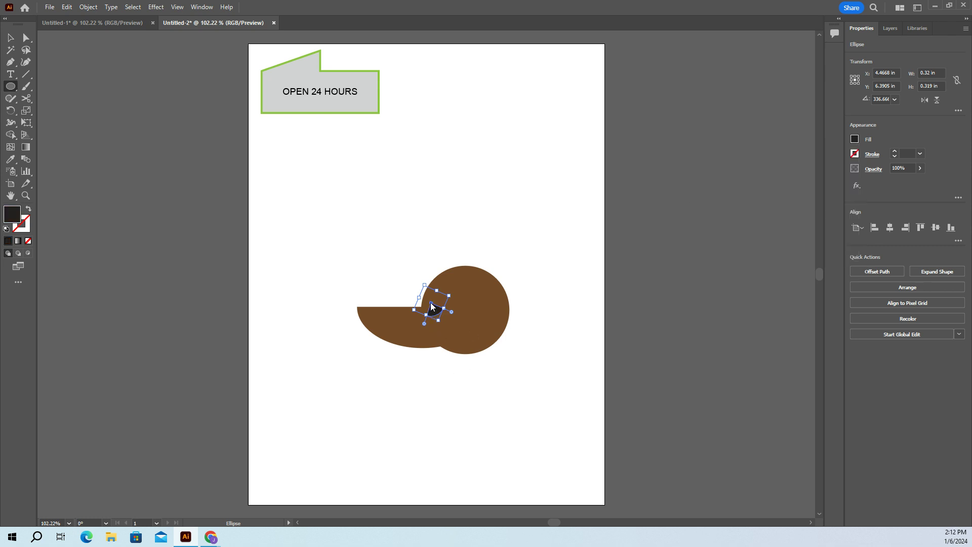
Move the black eye wedge slightly up, to about X 4.46, Y 6.23 in
left_click(430, 308)
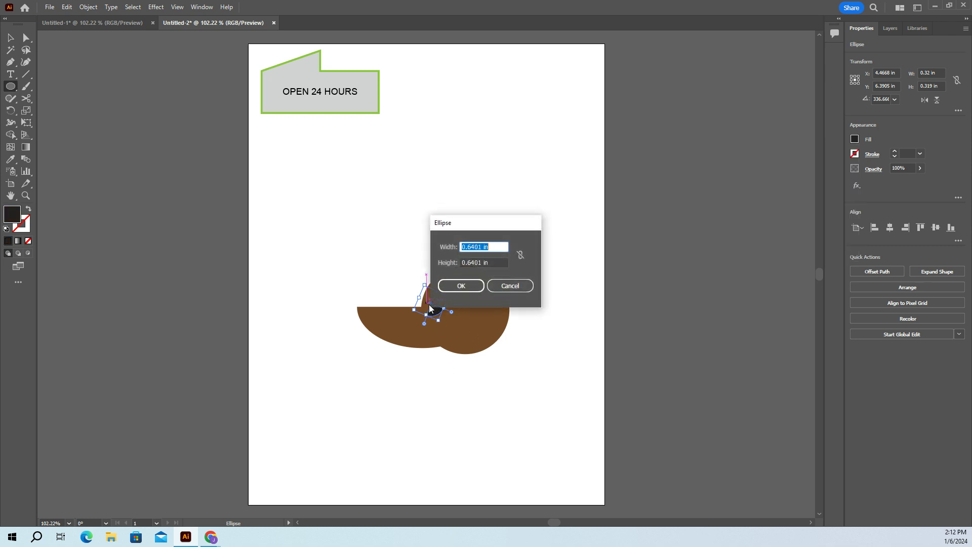
left_click(498, 287)
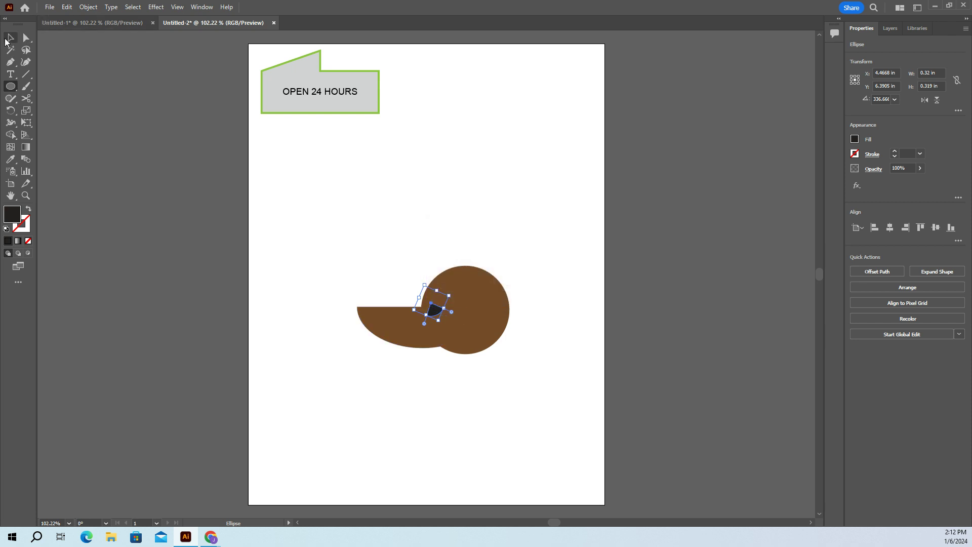
left_click(8, 40)
left_click_drag(435, 311, 433, 304)
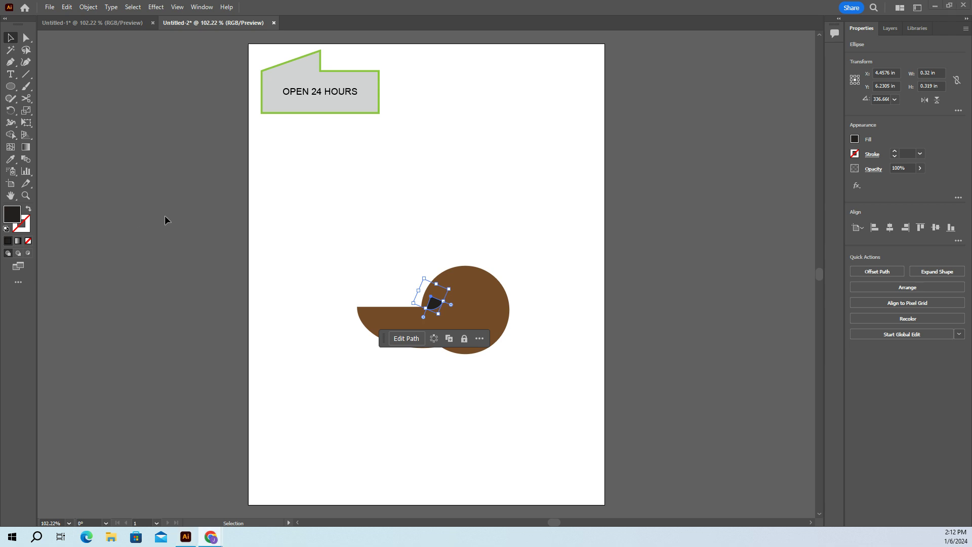
Cut off the snout's left tip with a Knife stroke across all the head shapes and shift them slightly right, to about X 4.47 in
left_click_drag(336, 222, 537, 436)
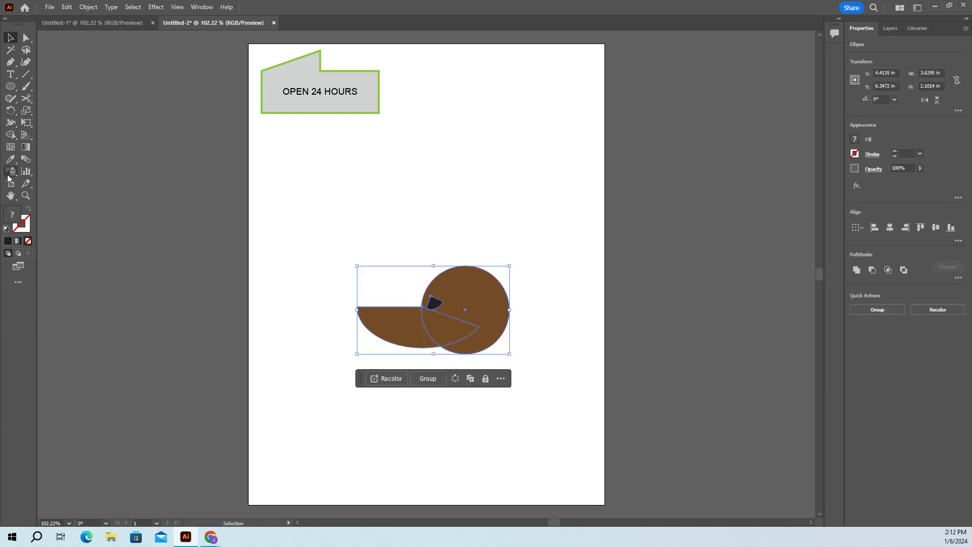
left_click(26, 99)
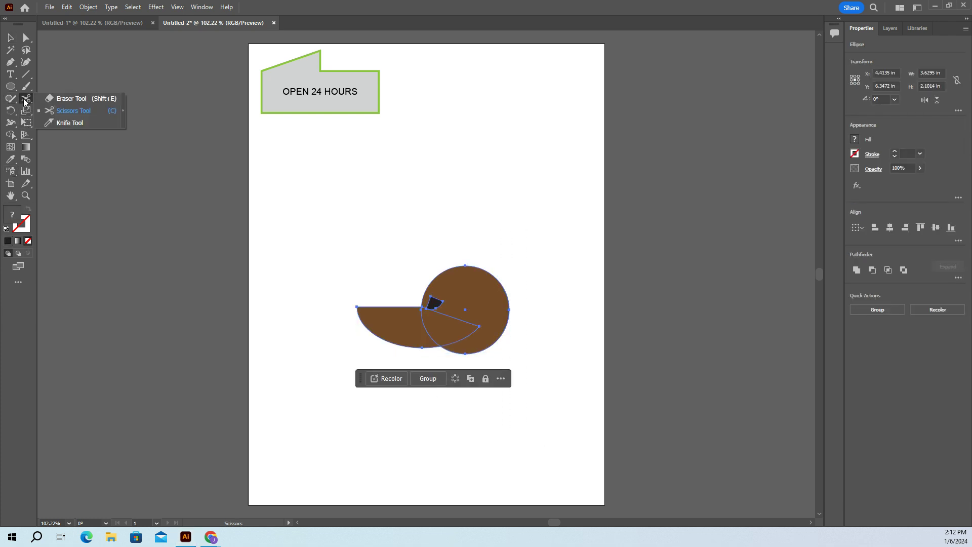
left_click(59, 123)
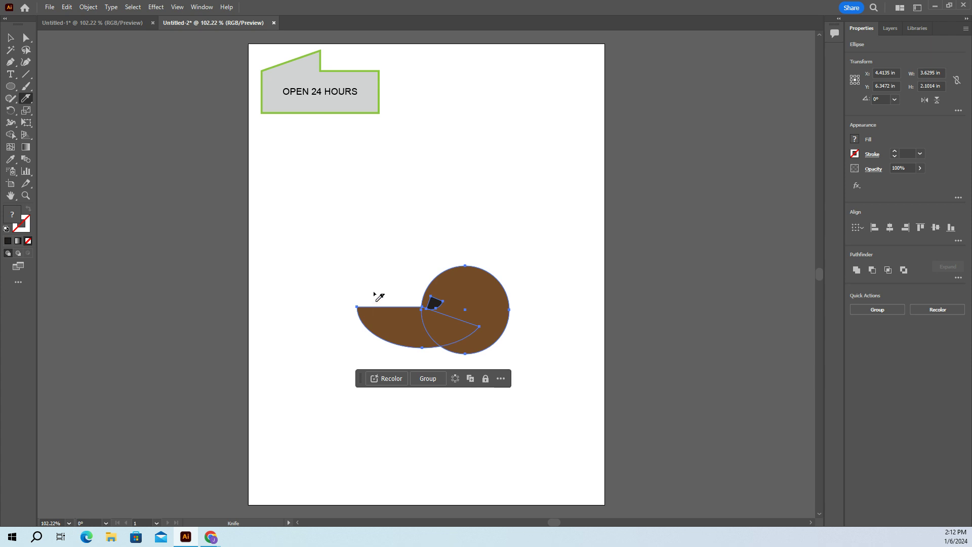
left_click_drag(374, 292, 357, 344)
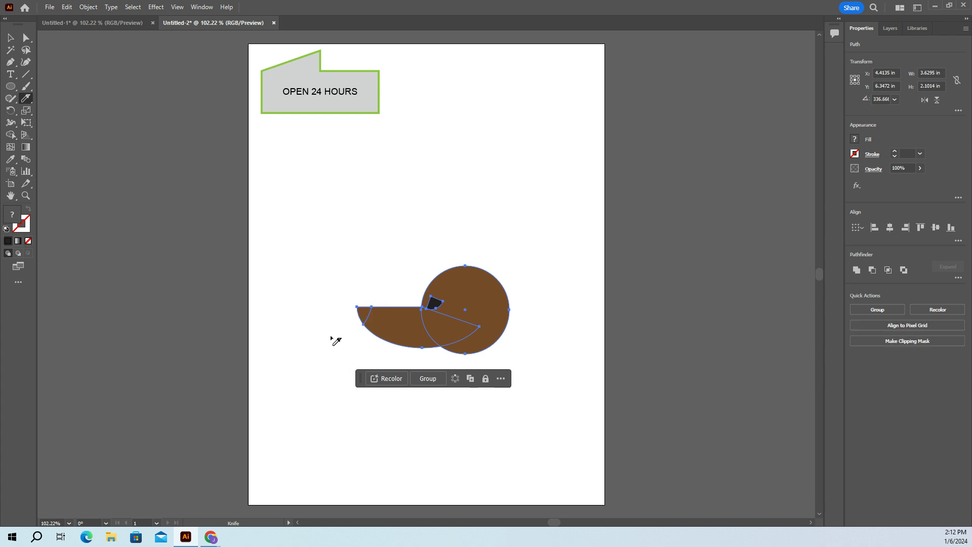
left_click(11, 38)
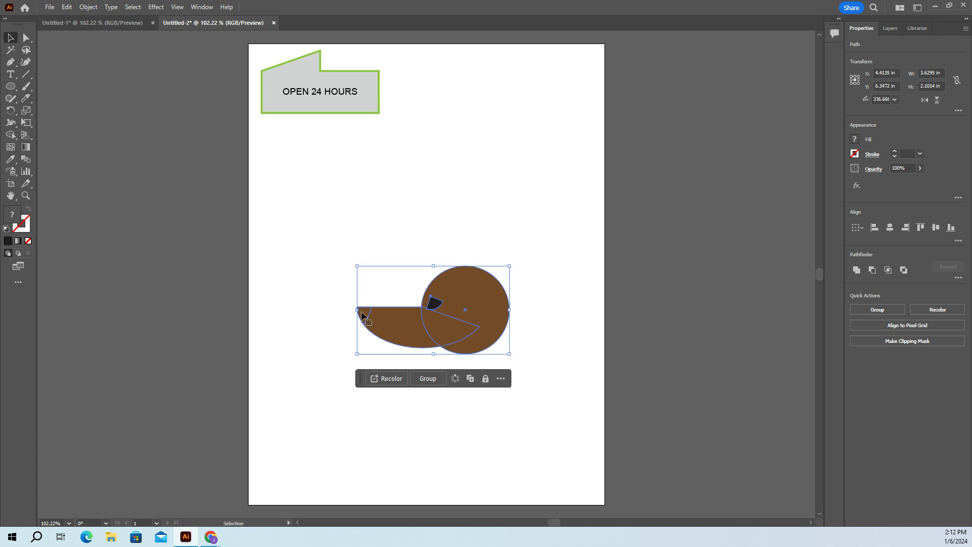
mouse_move(361, 317)
left_mouse_down()
mouse_move(375, 309)
mouse_move(363, 317)
left_mouse_up()
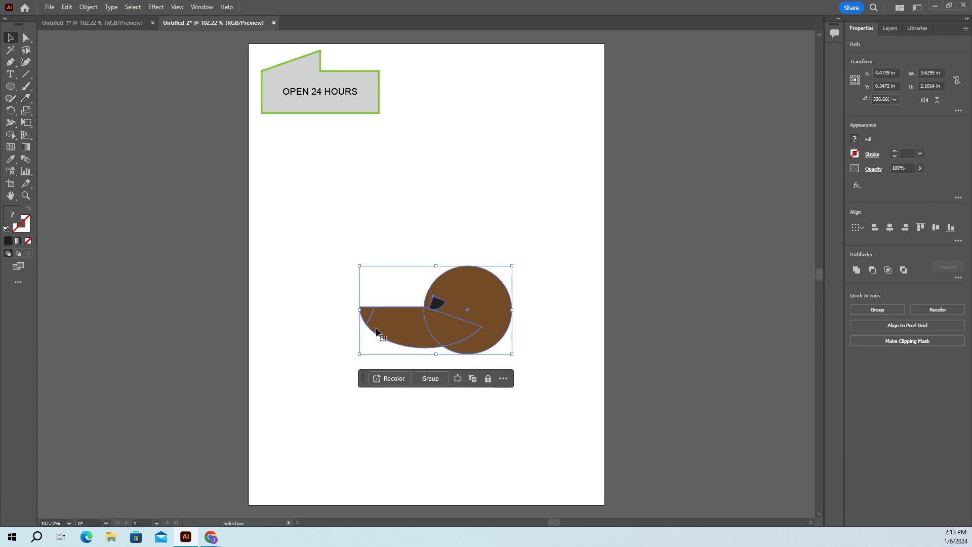
left_click(27, 38)
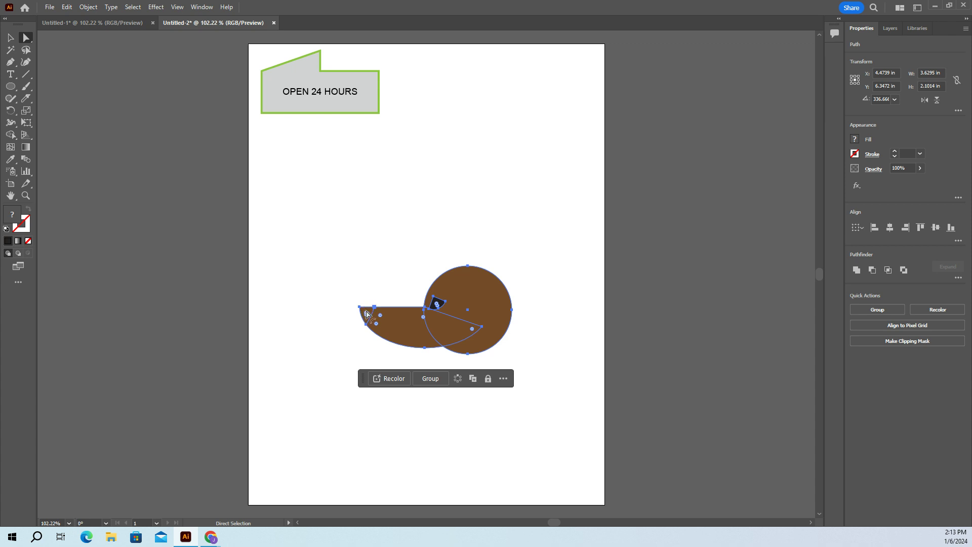
left_click_drag(376, 322, 395, 286)
key("ctrl")
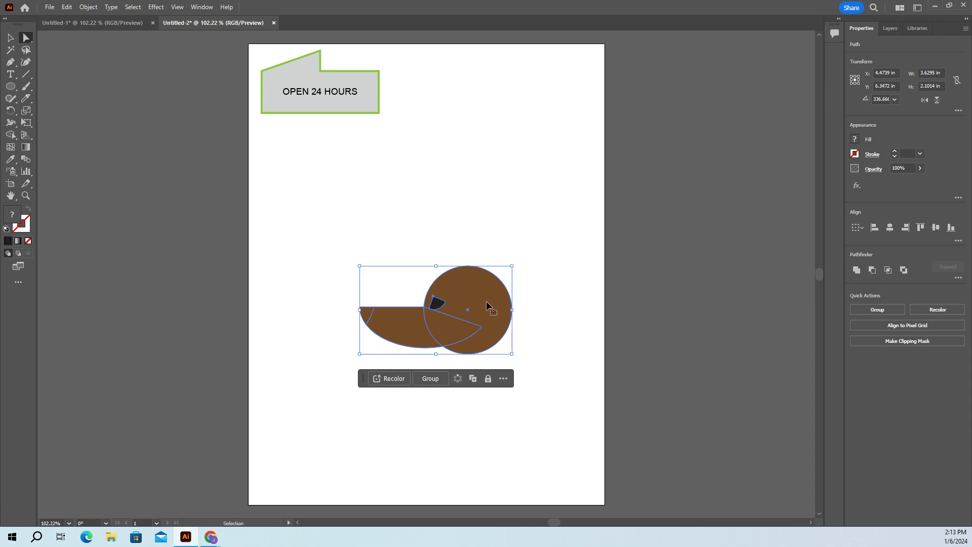
Fill only the cut-off snout tip with the eye's black, sampled with the Eyedropper, to form the nose
key("ctrl+plus")
key("ctrl+plus")
key("ctrl+plus")
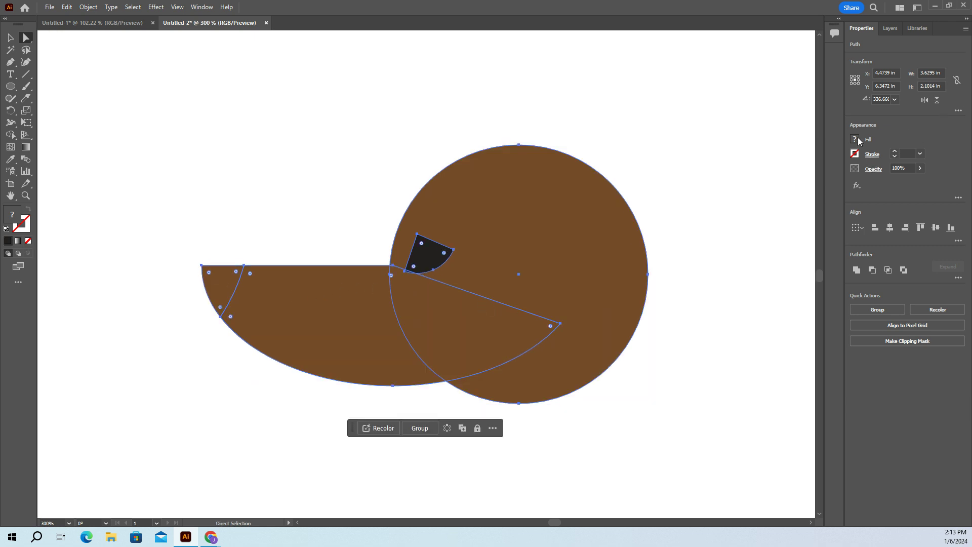
left_click_drag(219, 98, 681, 499)
left_click(190, 194)
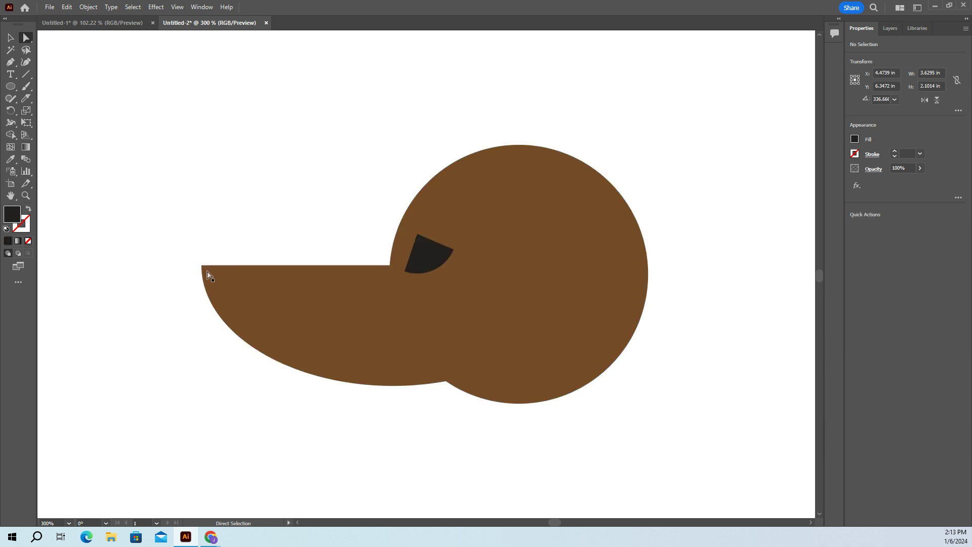
left_click(219, 288)
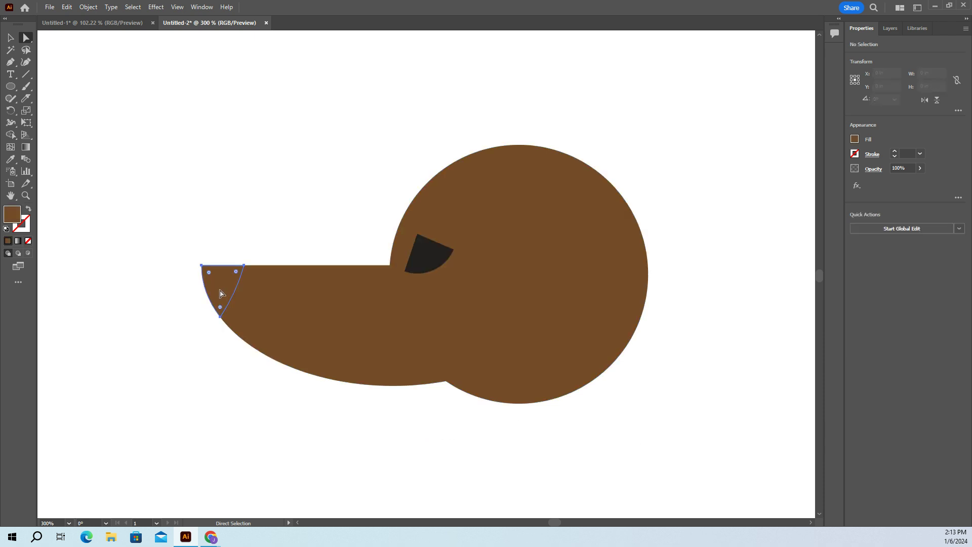
left_click(854, 139)
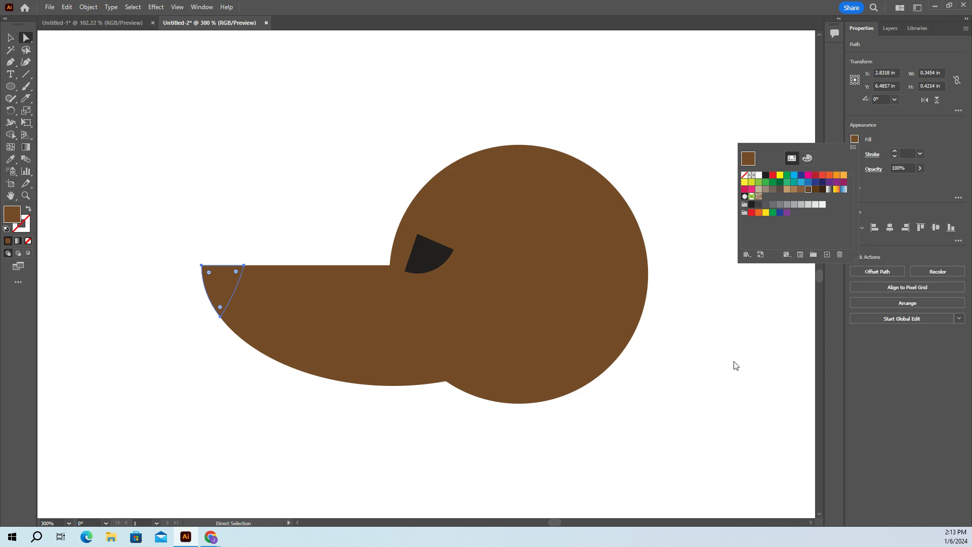
left_click(289, 189)
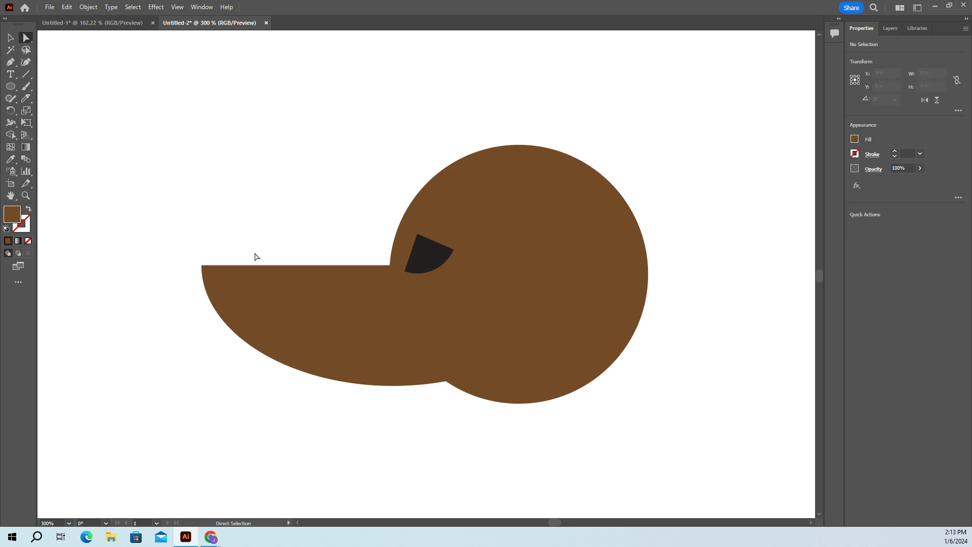
left_click(217, 275)
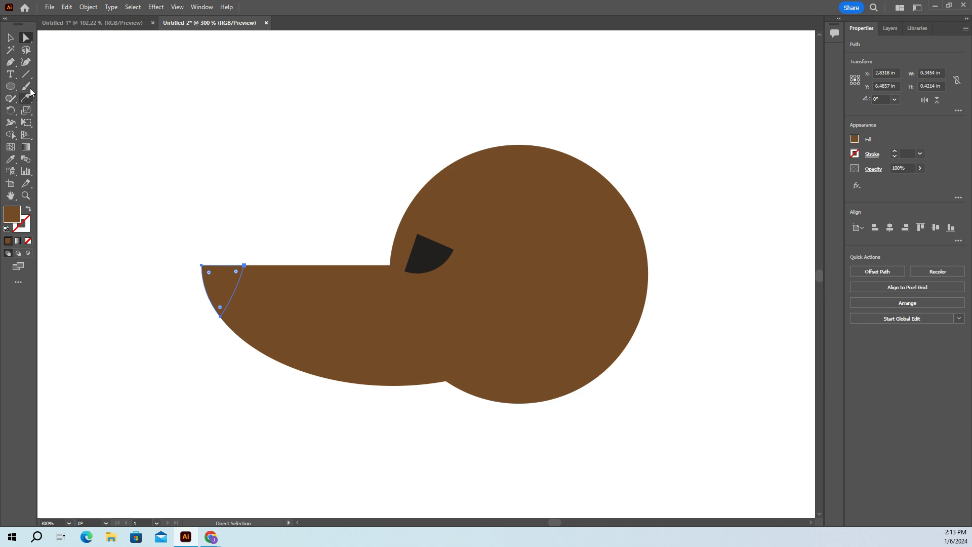
left_click(10, 159)
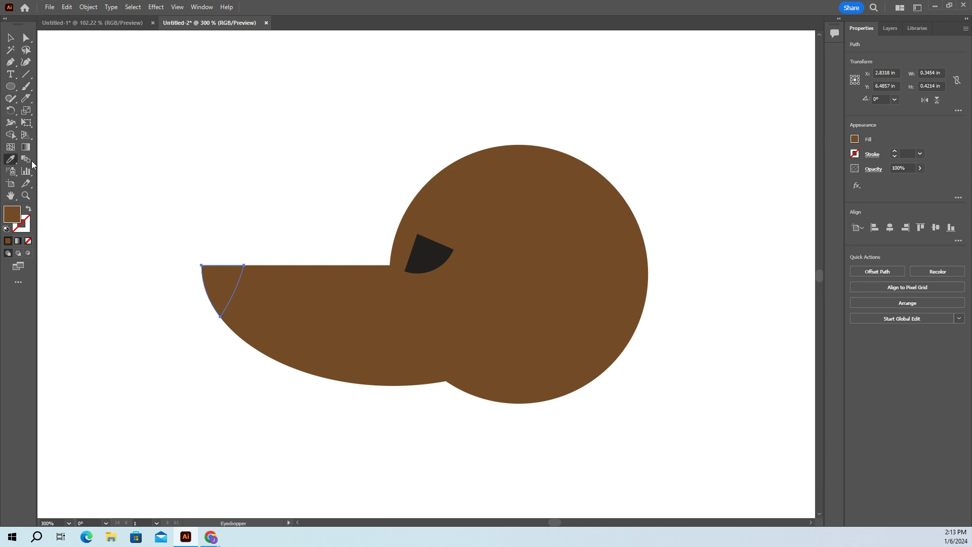
left_click(428, 248)
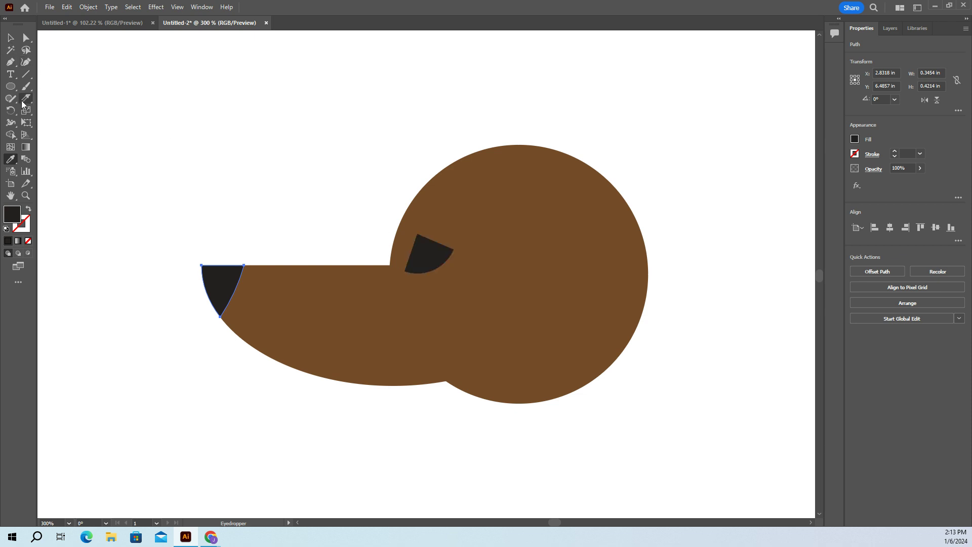
Cut the brown snout in two with a diagonal Knife stroke and fill both pieces with the tan C=25 M=40 Y=65 K=0 swatch
left_click(26, 98)
left_click(11, 39)
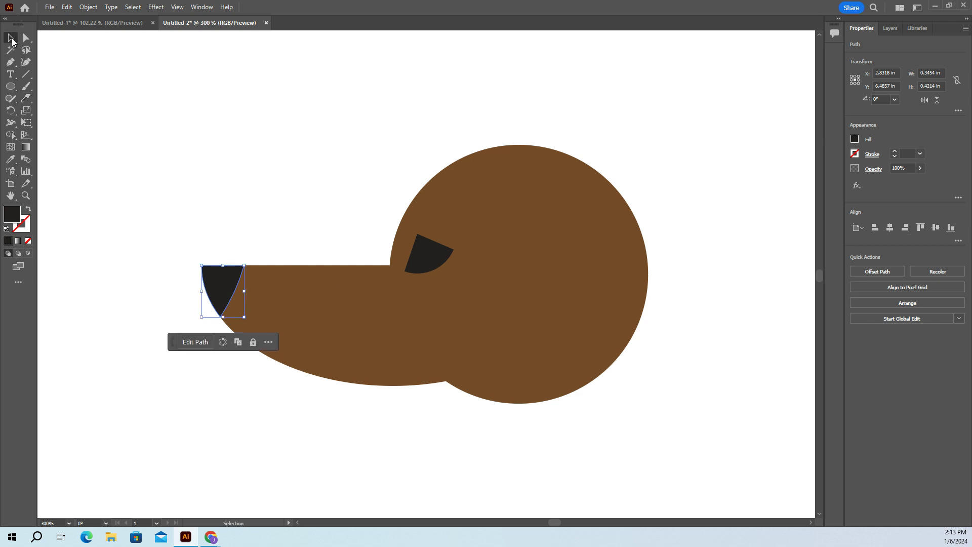
left_click(353, 343)
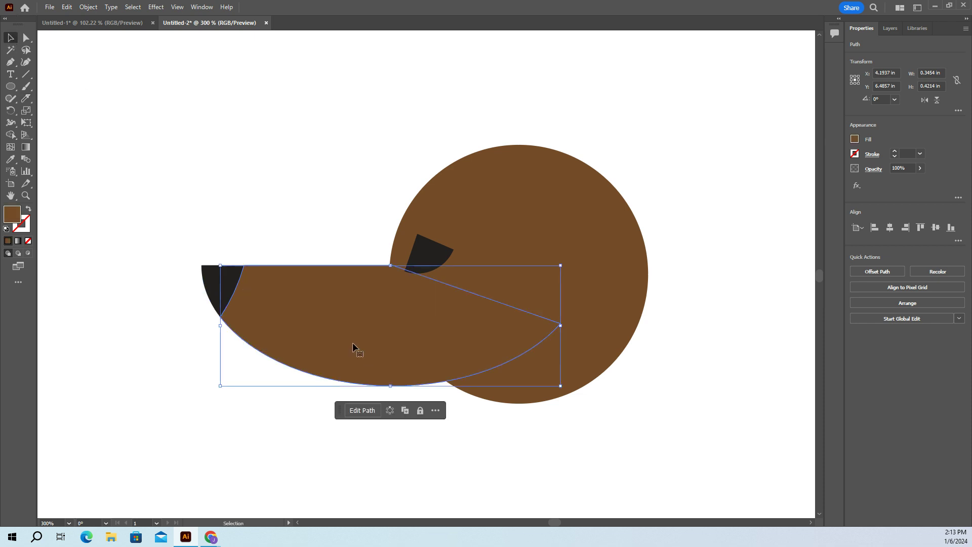
left_click(27, 99)
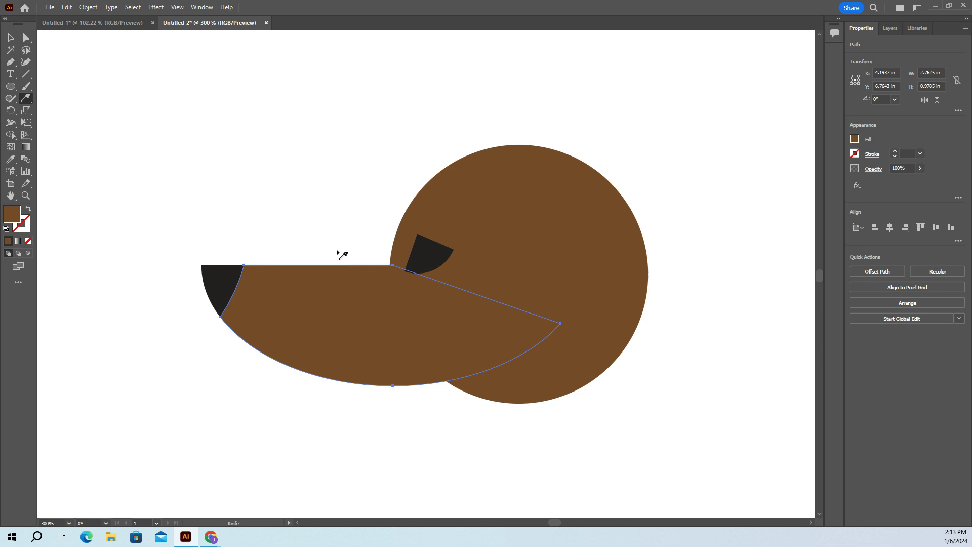
mouse_move(331, 252)
left_mouse_down()
mouse_move(411, 328)
mouse_move(569, 439)
left_mouse_up()
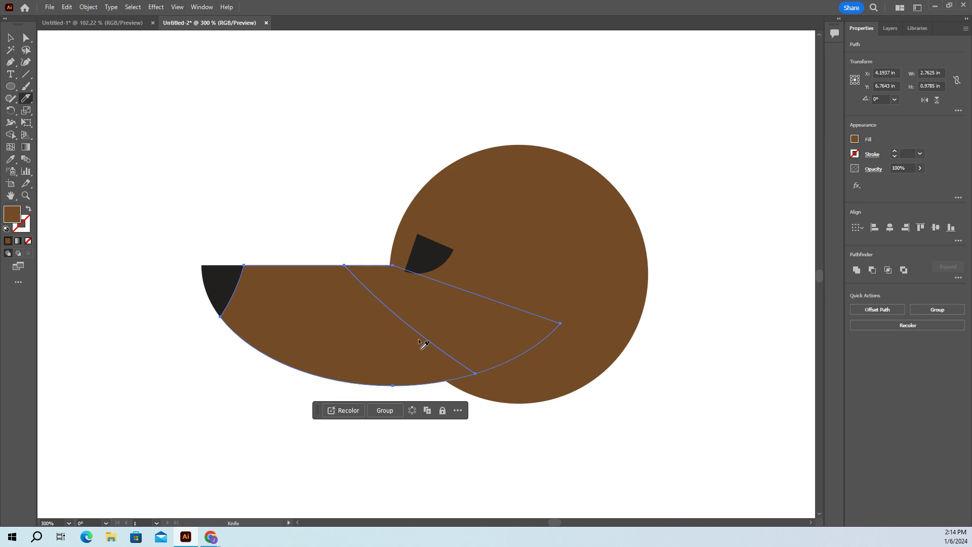
left_click(854, 139)
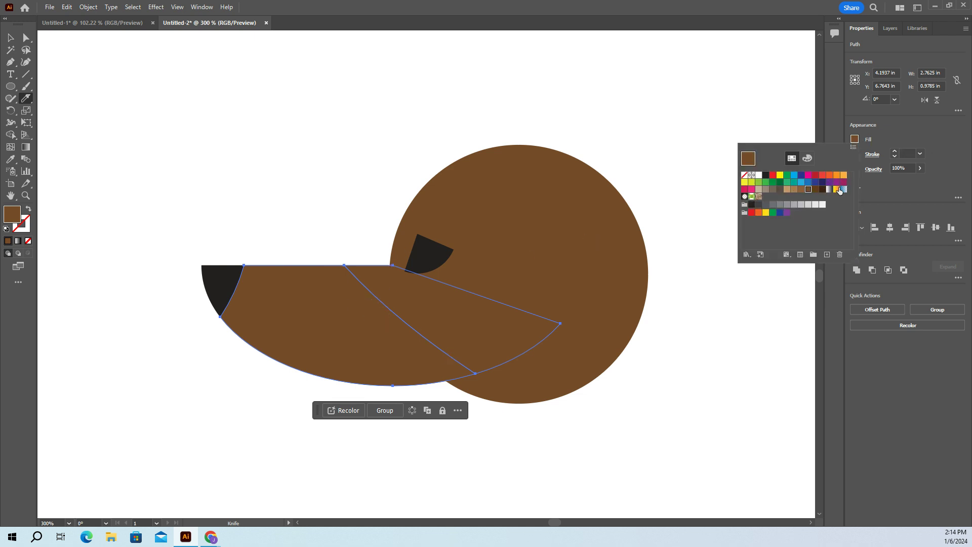
left_click(786, 190)
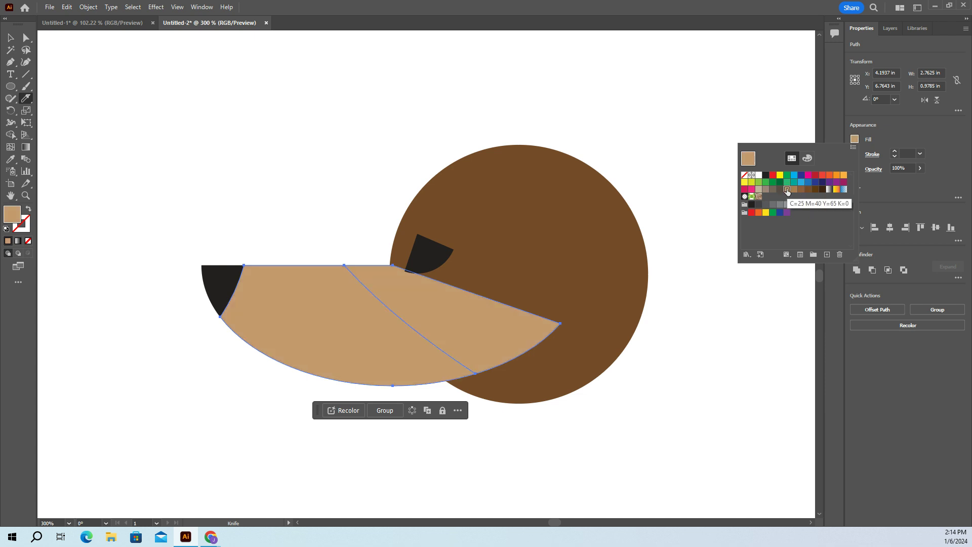
Undo the tan fill on both snout pieces and fill only the front piece with the C=25 M=40 Y=65 K=0 swatch
key("Escape")
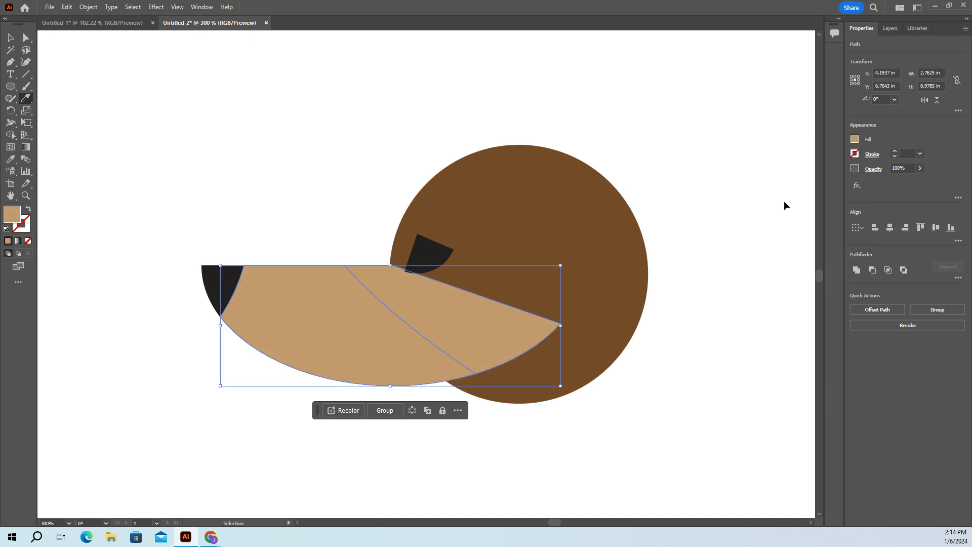
key("ctrl+z")
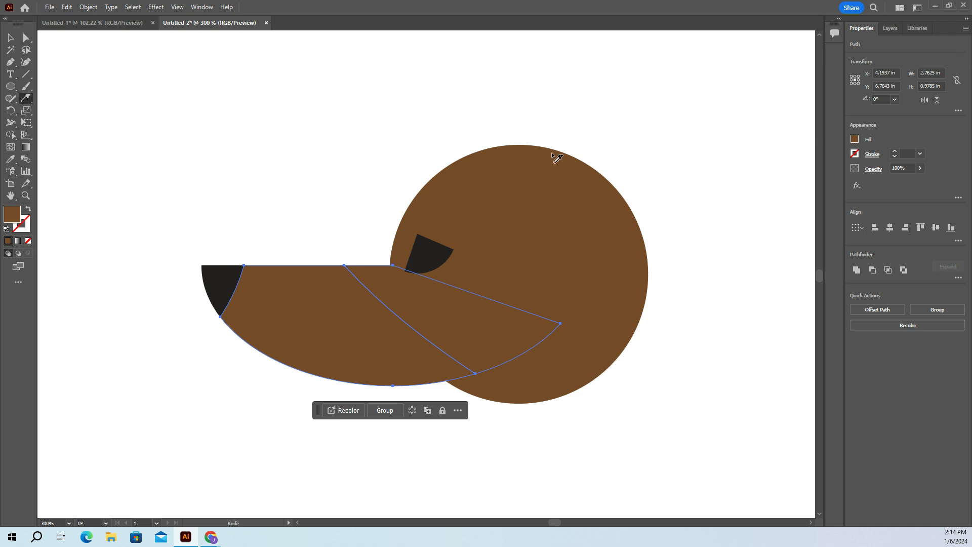
left_click(26, 38)
left_click(314, 316)
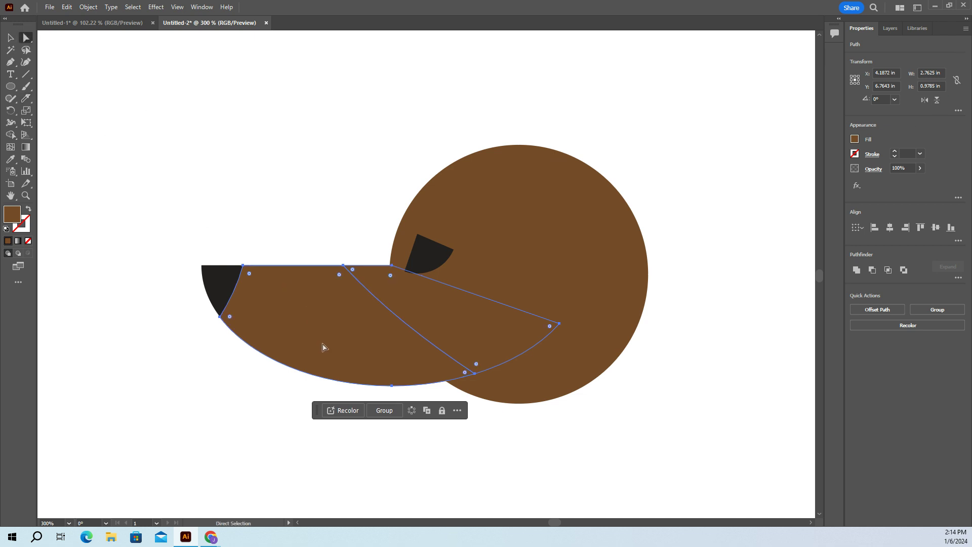
left_click(293, 316)
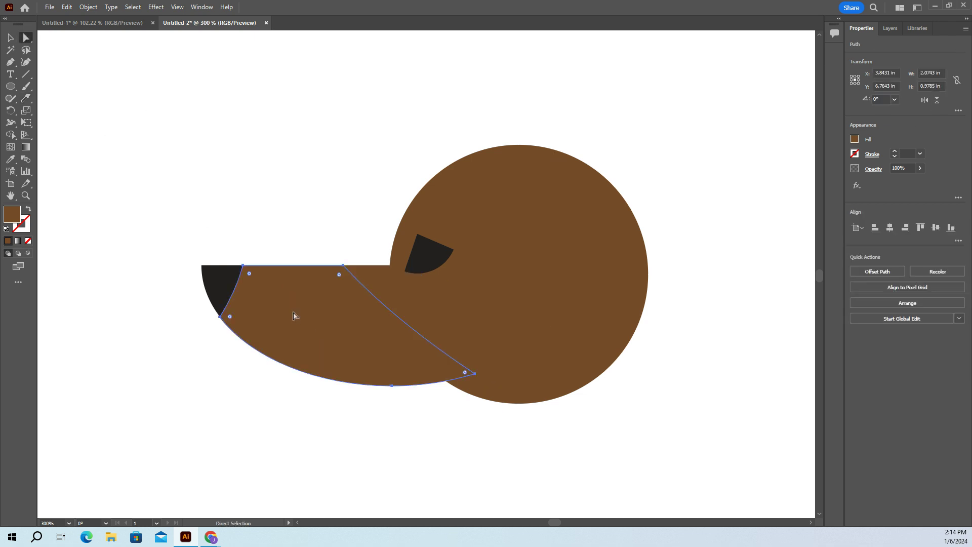
left_click(854, 139)
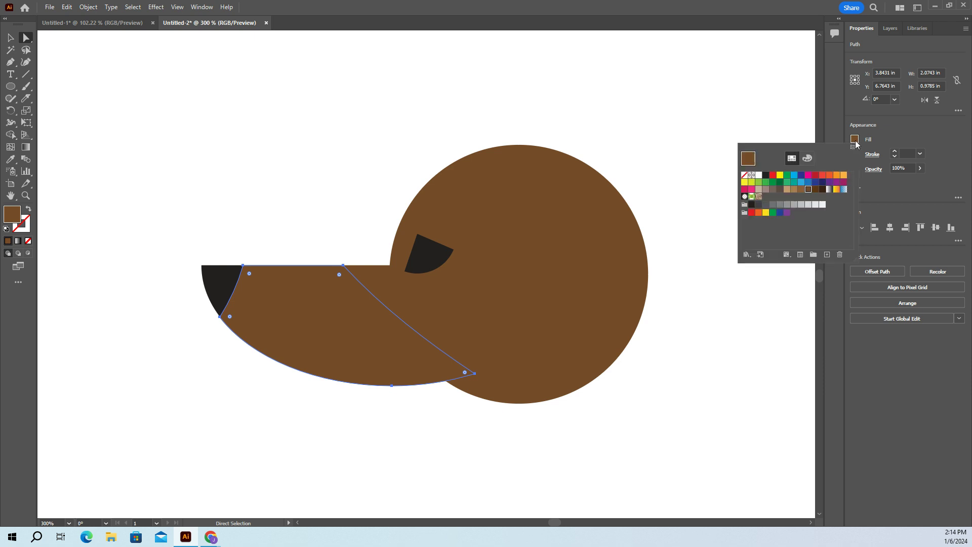
left_click(787, 189)
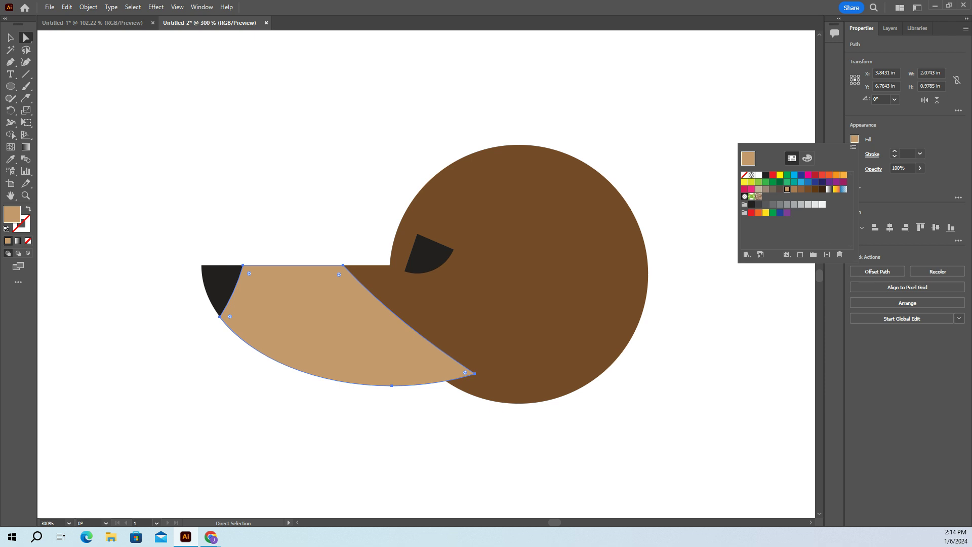
key("Escape")
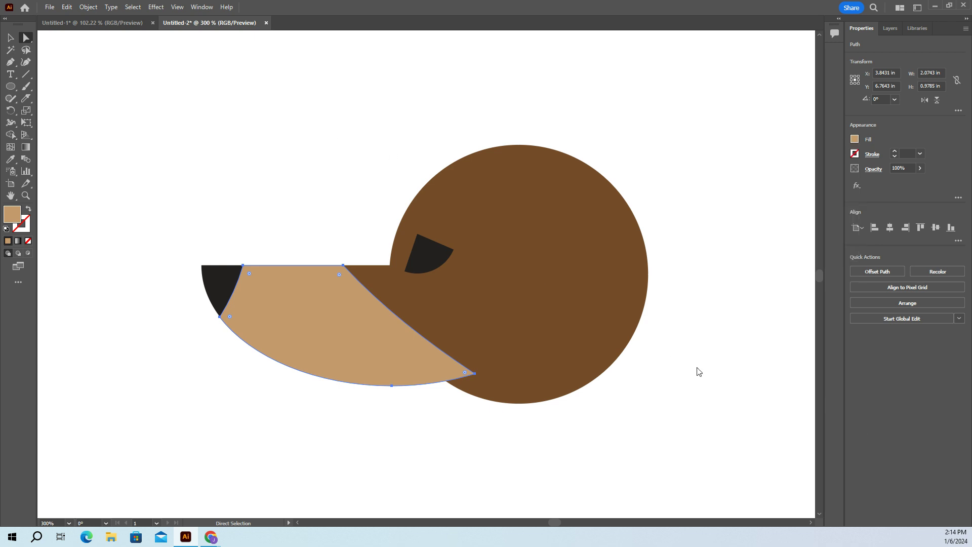
Group all the head shapes and scale the group down to about 1.24 by 0.72 in
left_click_drag(241, 78, 678, 450)
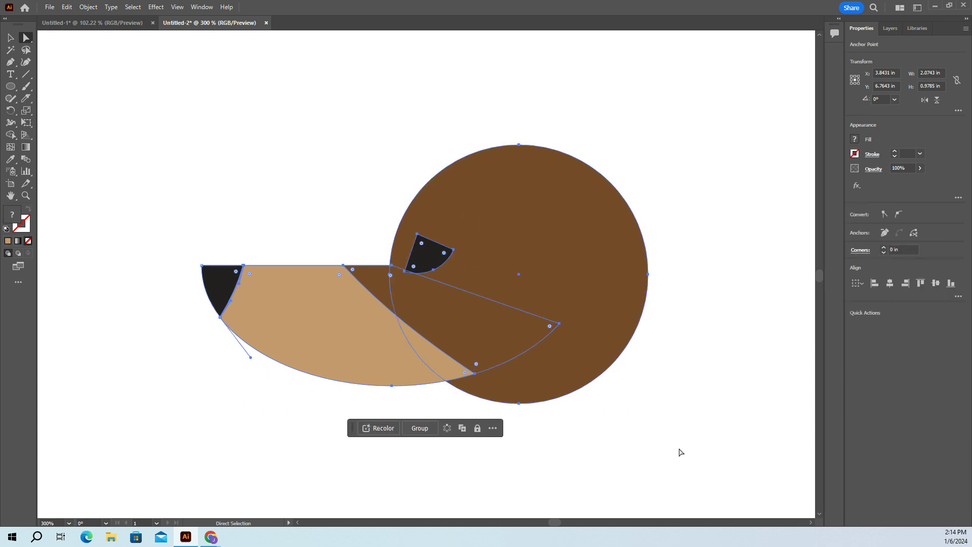
left_click_drag(186, 71, 711, 461)
left_click(420, 428)
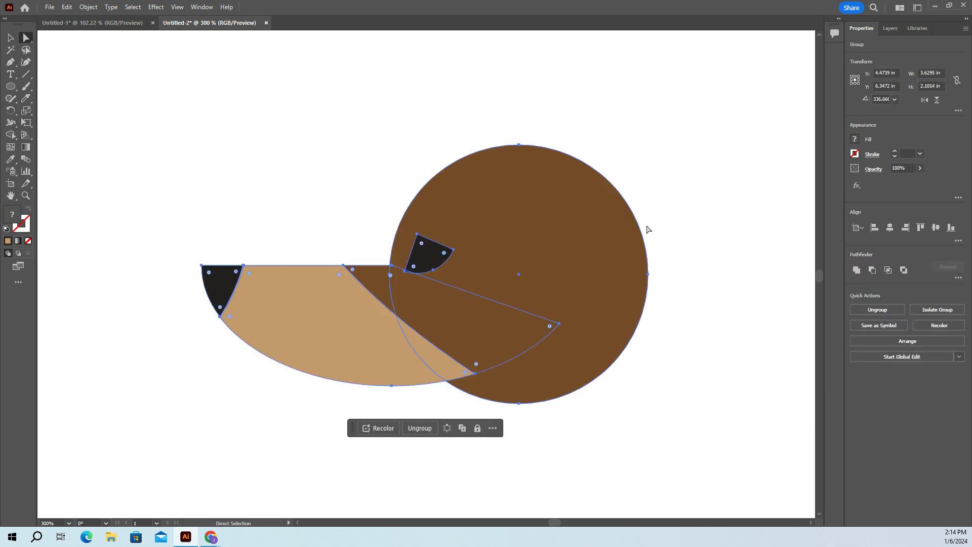
left_click_drag(187, 49, 700, 446)
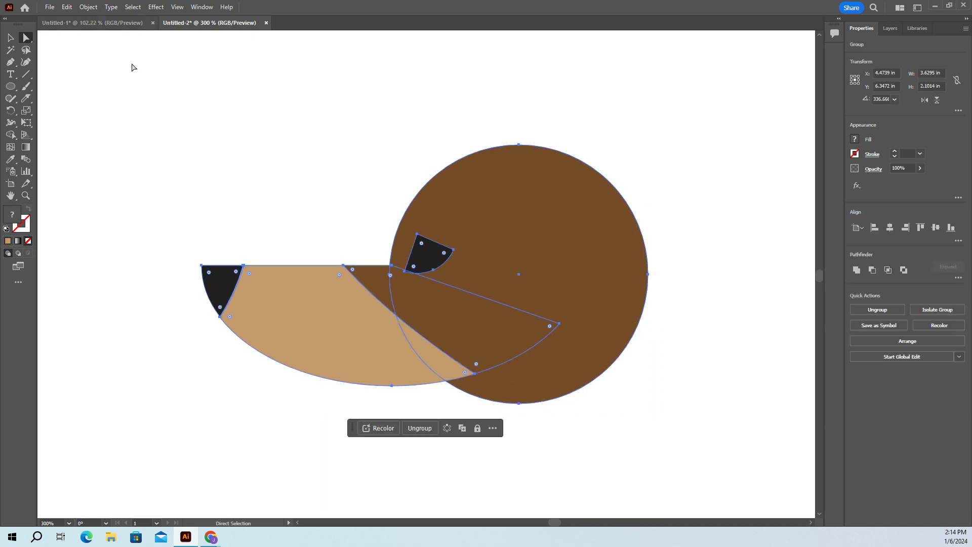
left_click(10, 38)
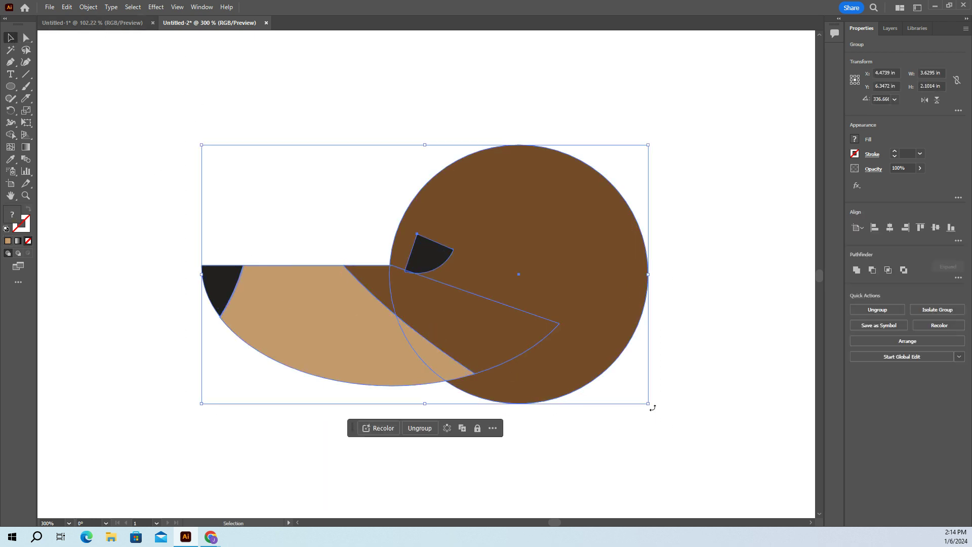
left_click_drag(649, 404, 356, 256)
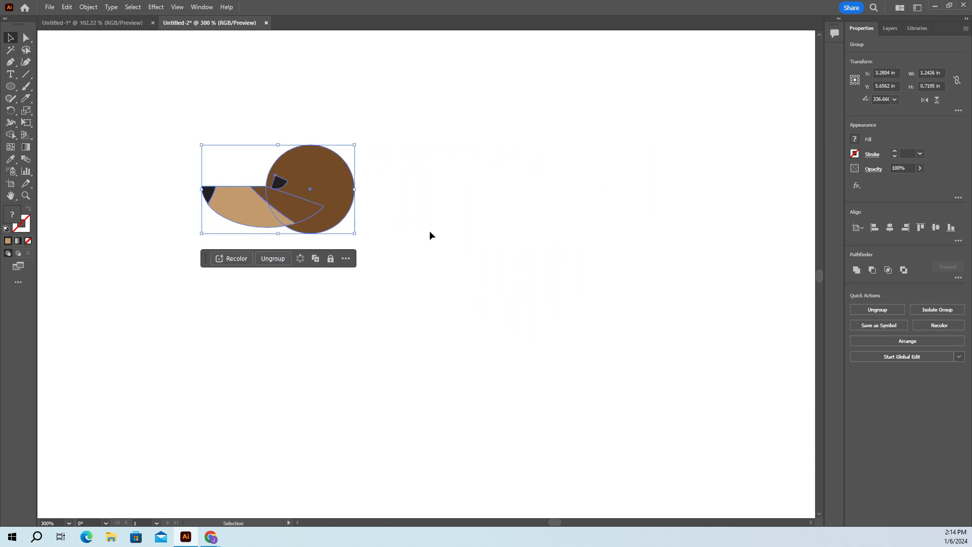
left_click(458, 256)
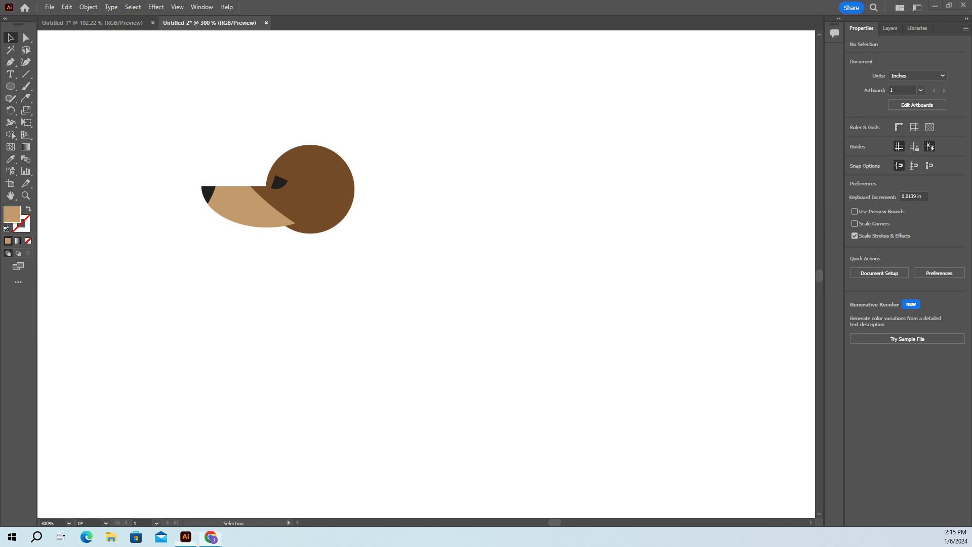
Paste a copy of the brown head circle in front and move it beside the head, to about X 4.92, Y 5.80 in
left_click(319, 170)
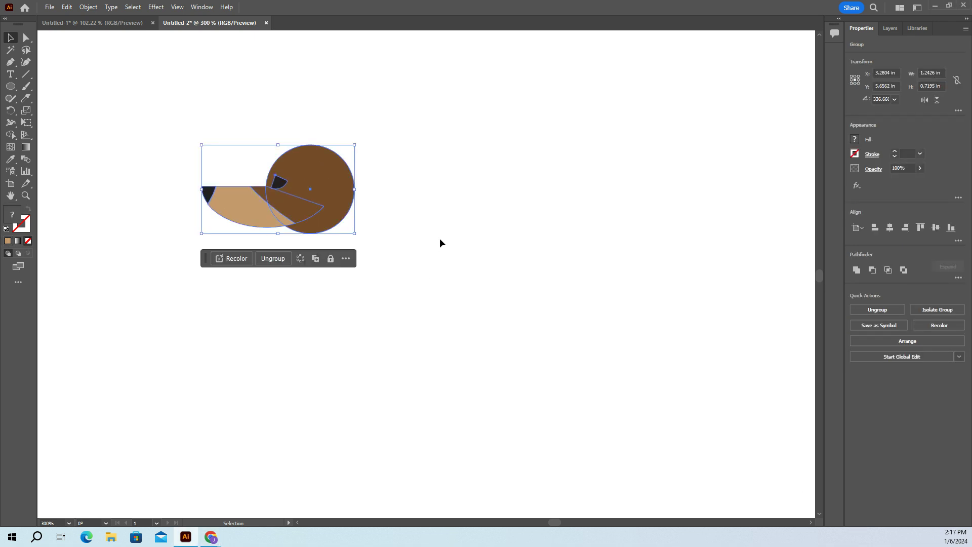
left_click(26, 38)
left_click(187, 117)
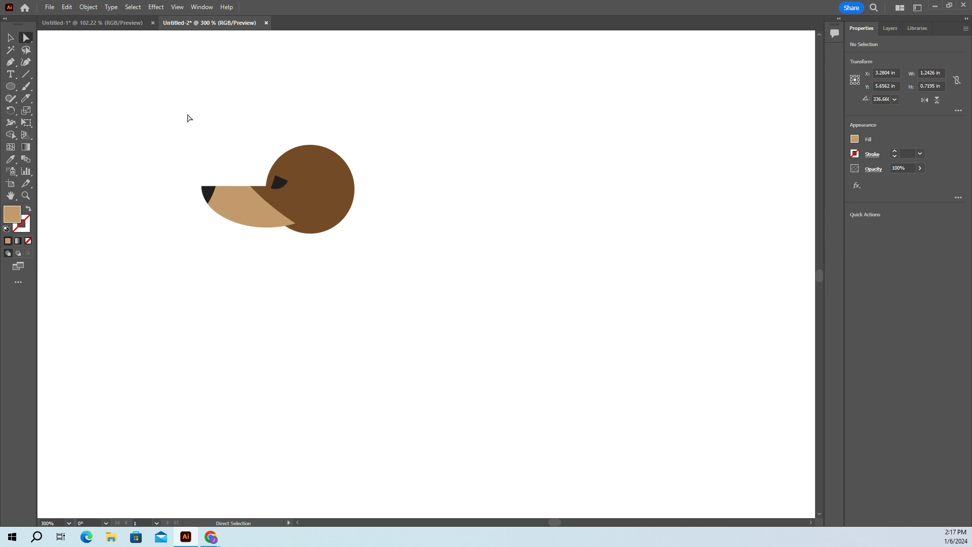
left_click(315, 162)
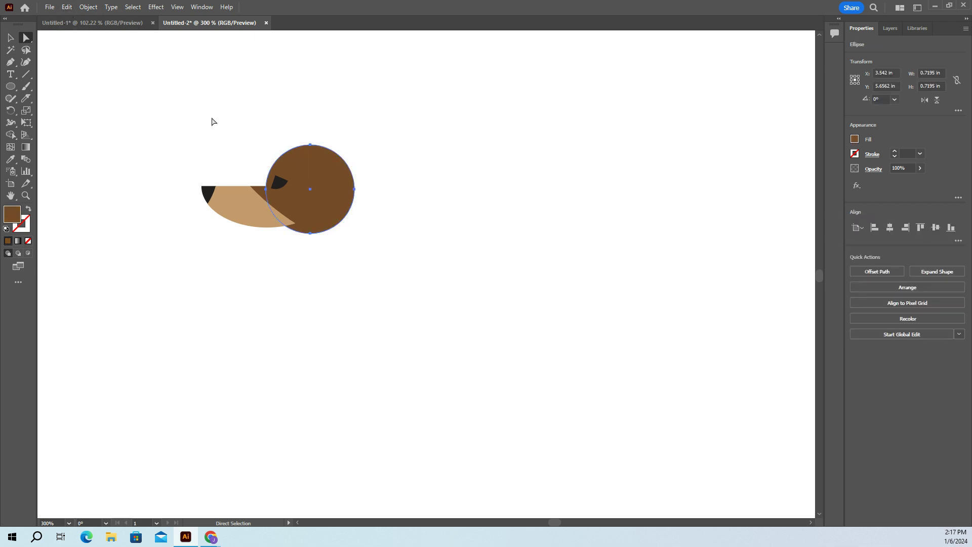
left_click(68, 8)
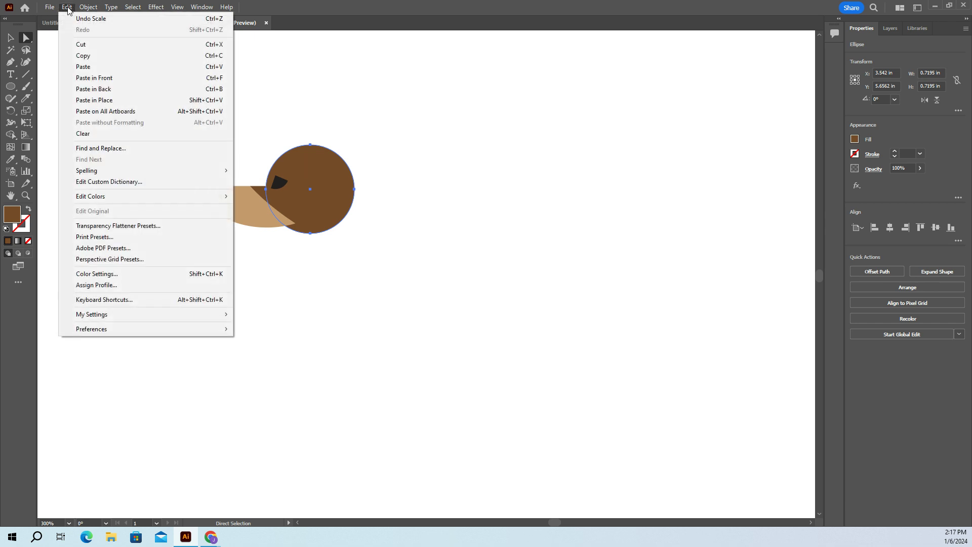
left_click(93, 57)
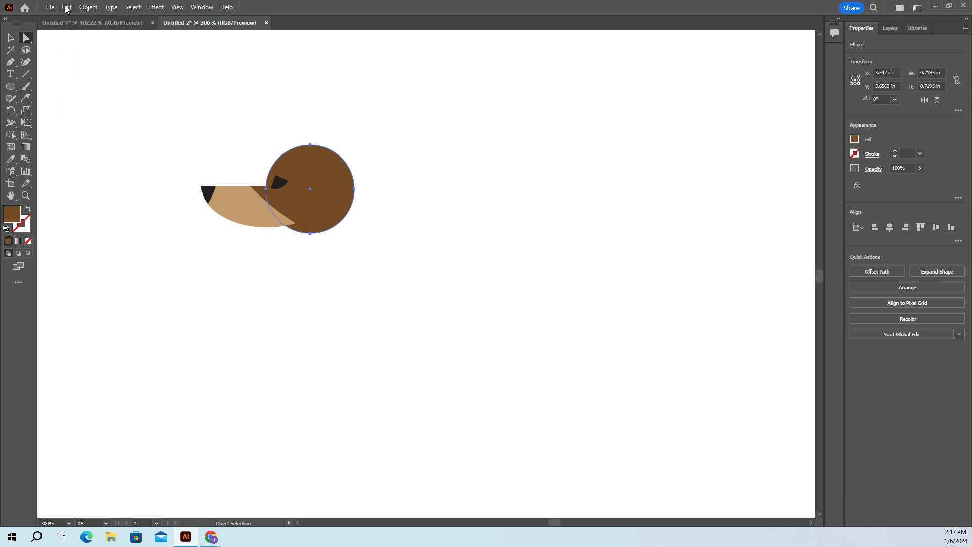
left_click(67, 7)
left_click(110, 78)
left_click_drag(310, 191, 489, 200)
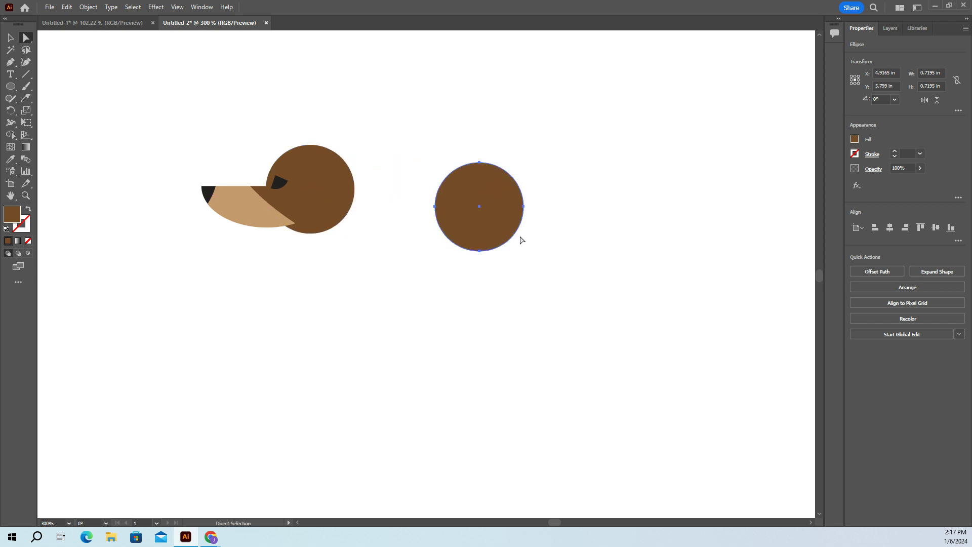
Try to reshape the circle copy by pulling its left anchor point inward, and delete the copy
left_click_drag(437, 129, 571, 306)
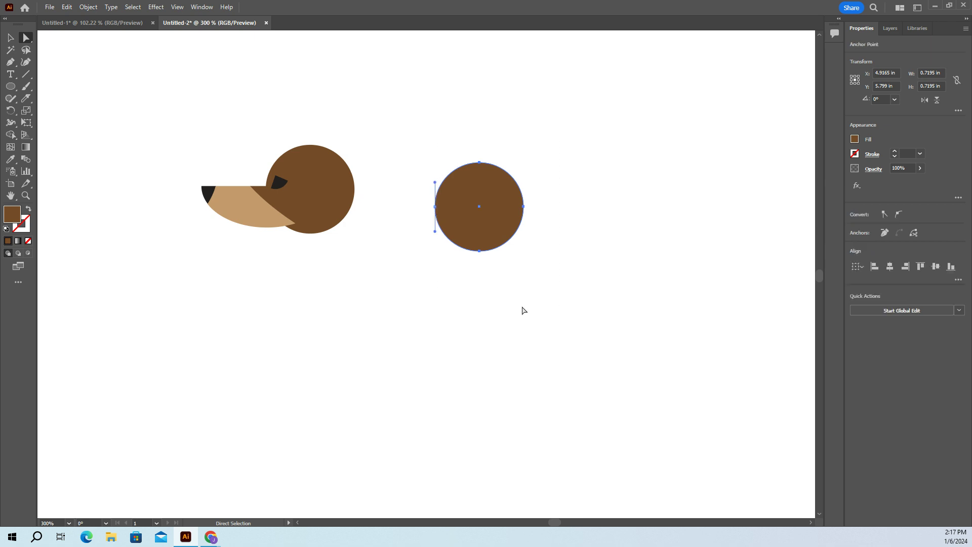
left_click_drag(434, 206, 481, 211)
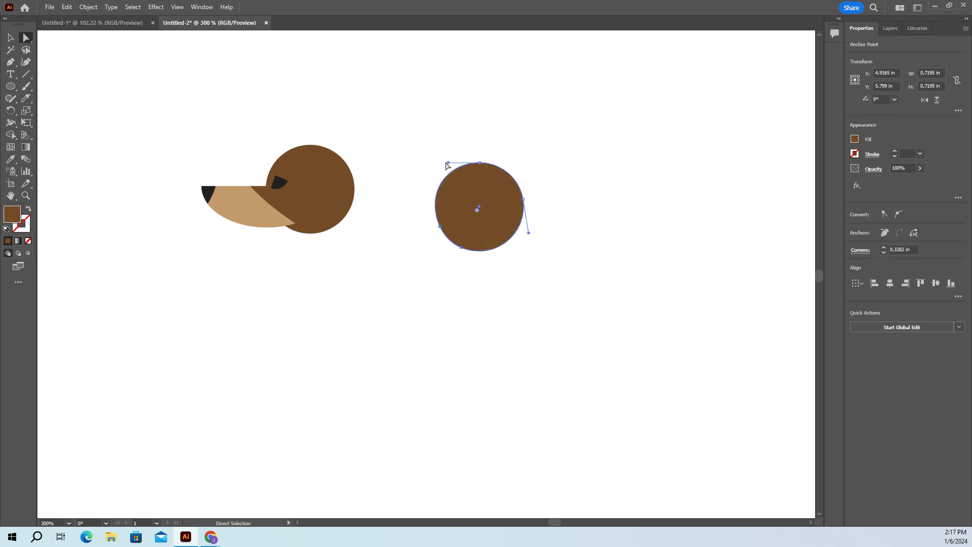
left_click_drag(446, 166, 479, 138)
left_click_drag(413, 131, 575, 297)
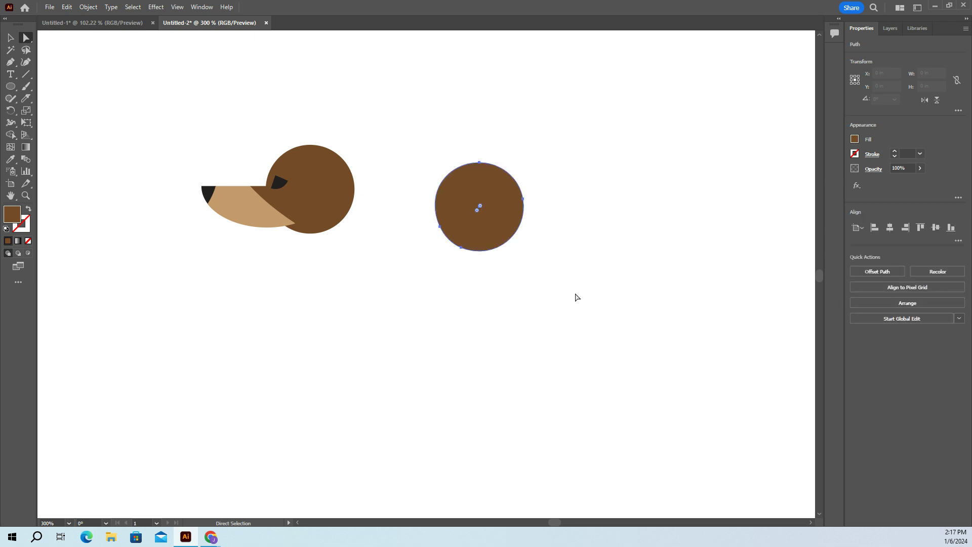
key("Delete")
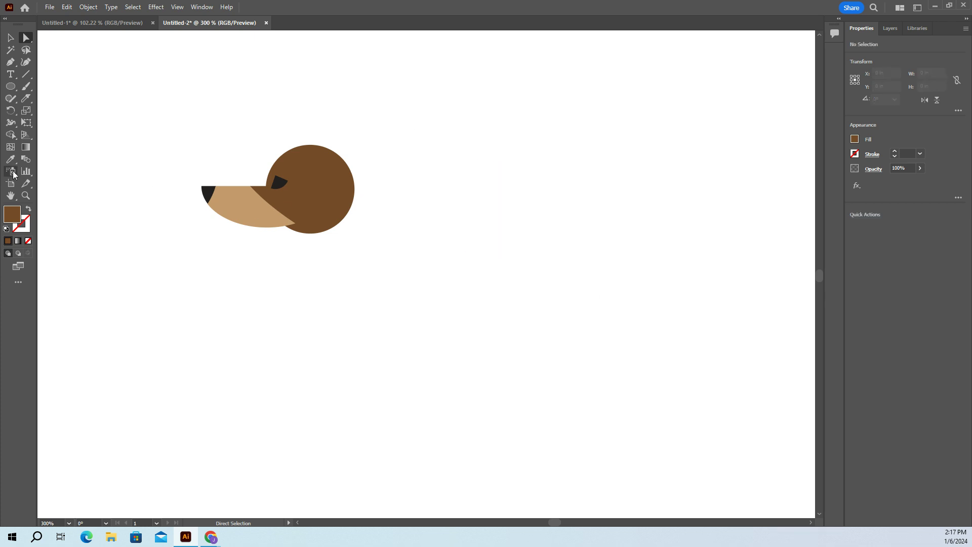
Draw a brown half circle about 0.69 in wide beside the head and rotate it to about 68.3°
left_click(16, 89)
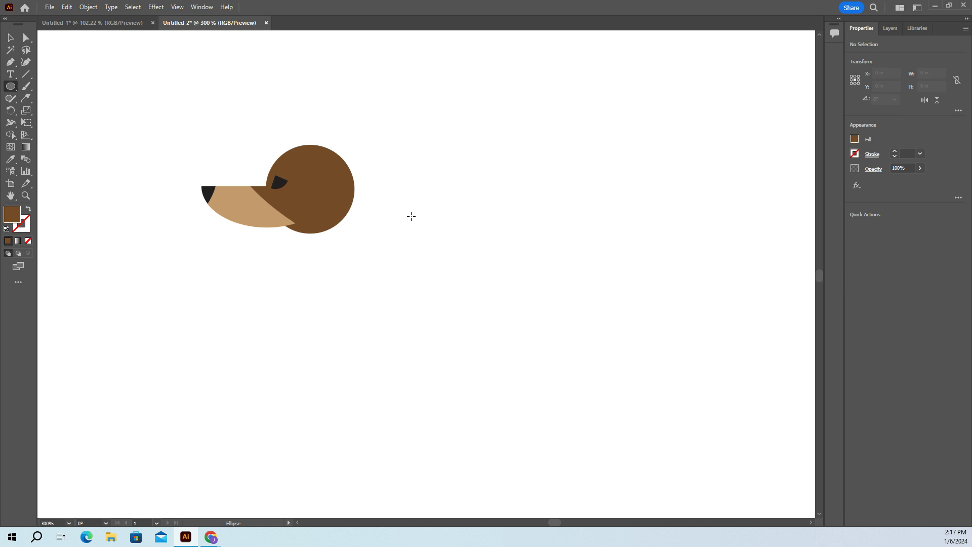
left_click_drag(404, 192, 489, 276)
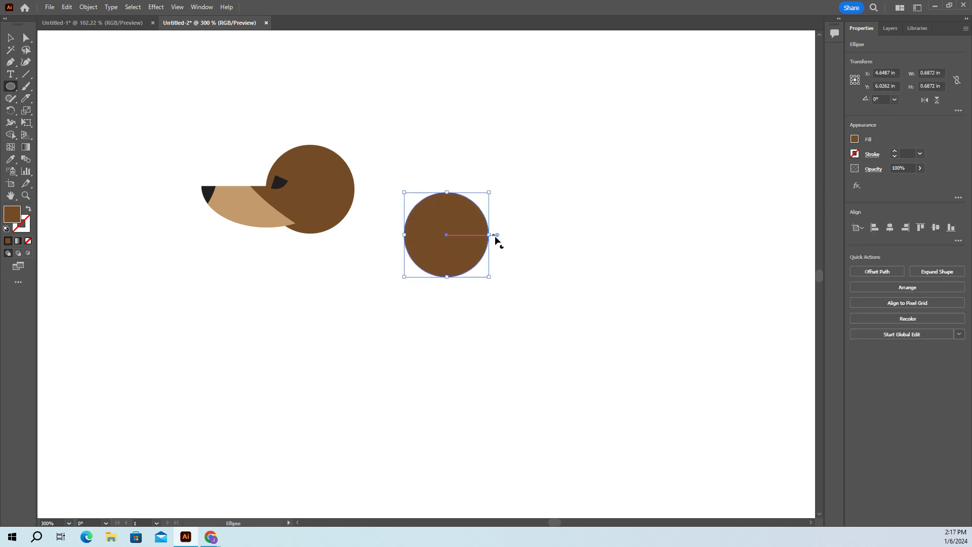
left_click_drag(497, 235, 406, 234)
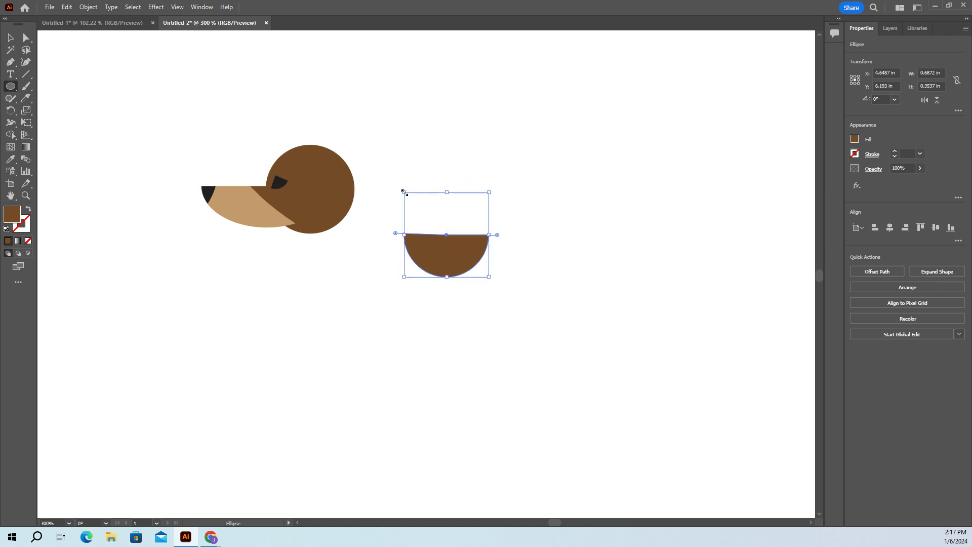
left_click_drag(400, 189, 394, 260)
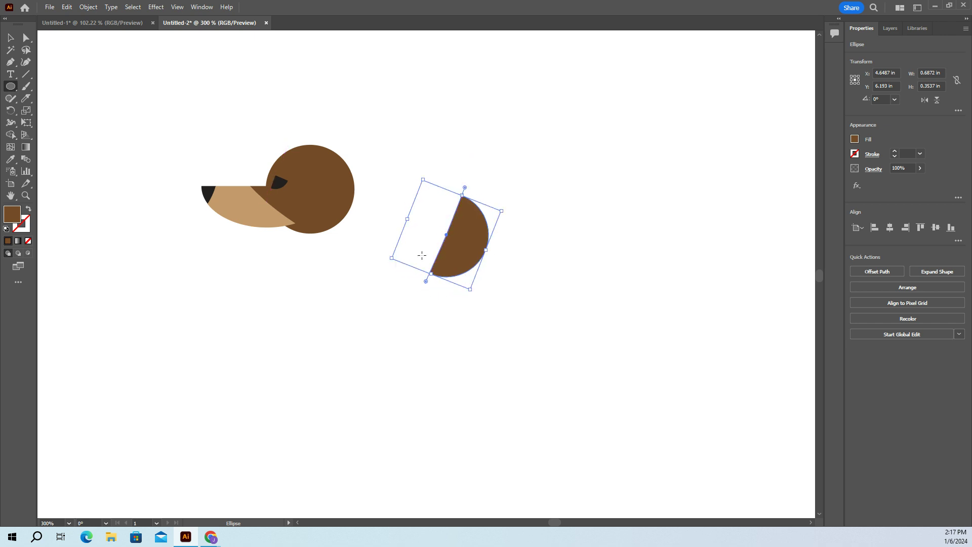
Place the half circle over the back of the head circle and enlarge it to about 0.70 by 0.36 in
left_click_drag(463, 236, 313, 193)
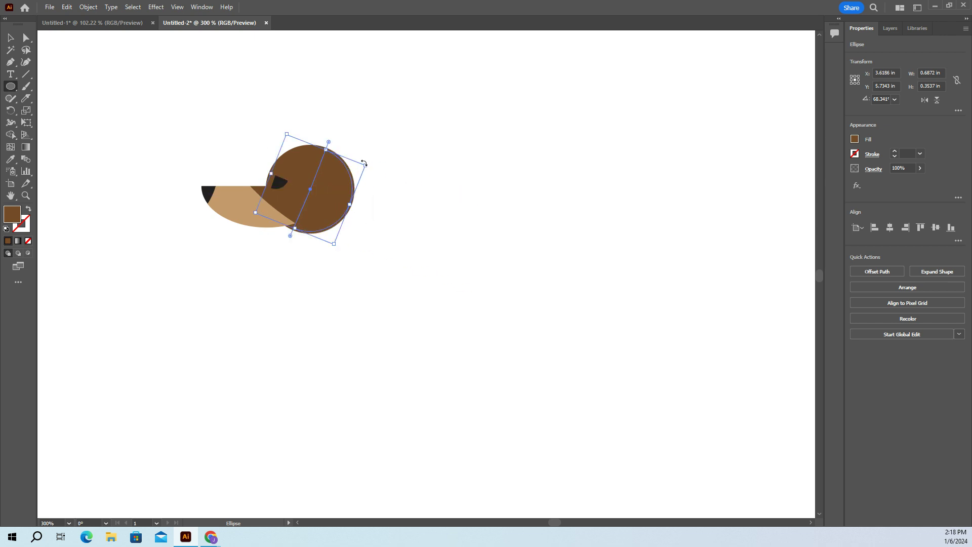
left_click_drag(364, 163, 368, 164)
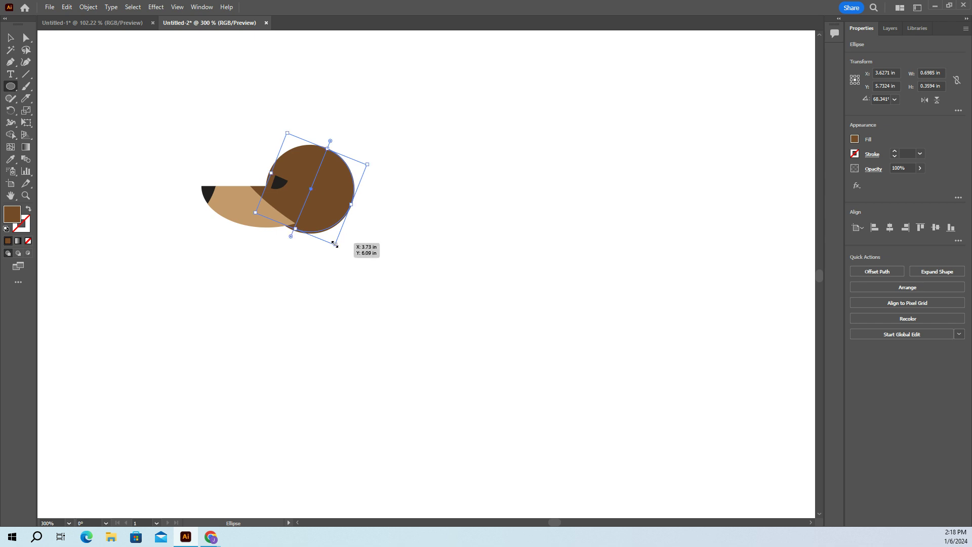
left_click_drag(334, 245, 337, 247)
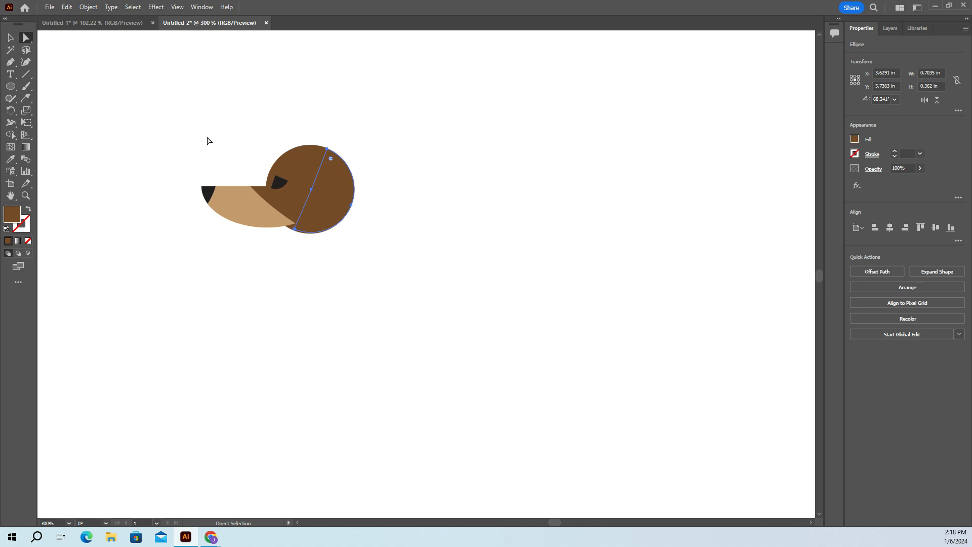
Try a single dab of the Eraser tool on the half circle and undo it
left_click(26, 99)
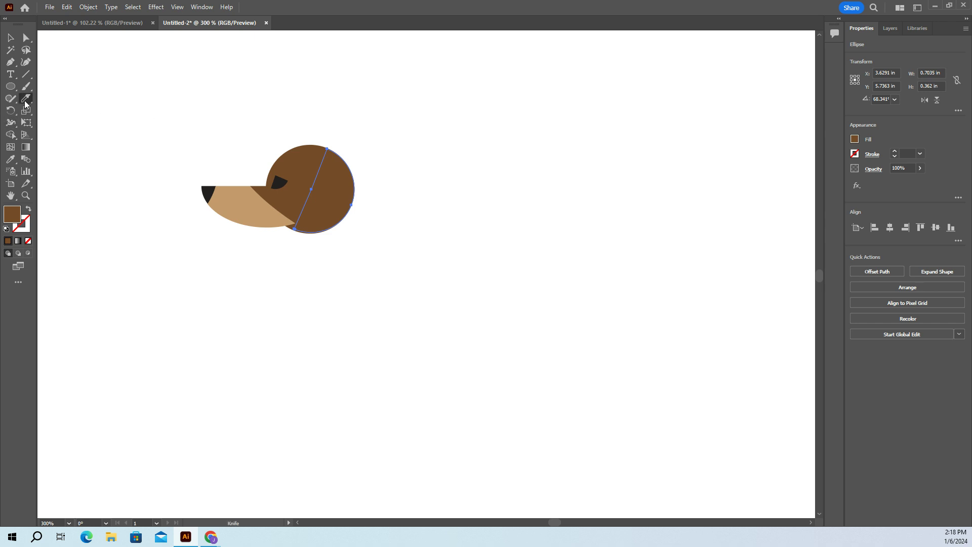
left_click(72, 103)
left_click(342, 194)
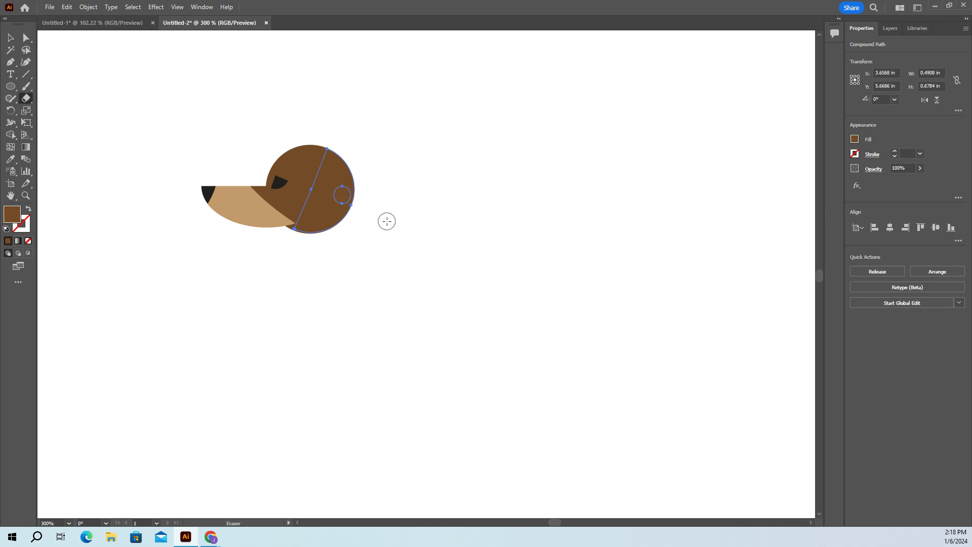
key("ctrl+z")
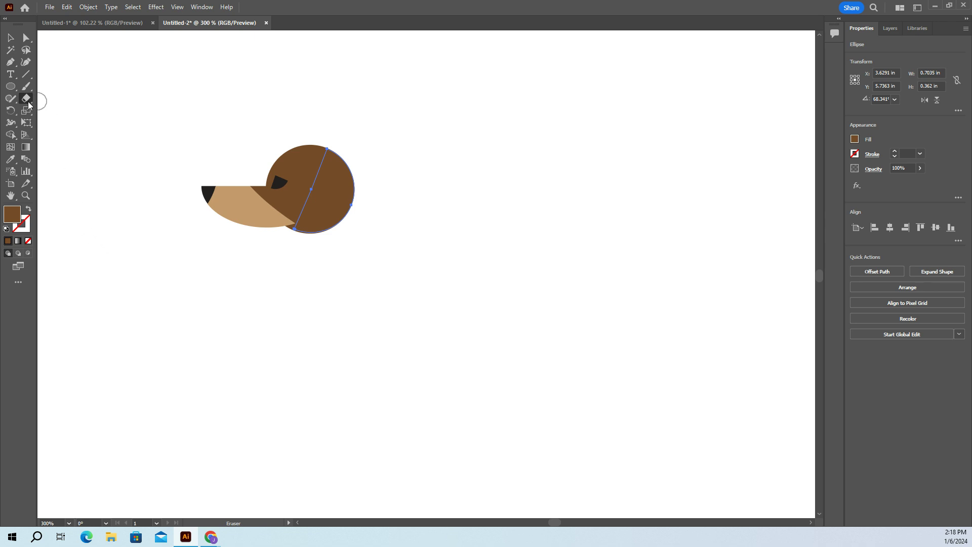
Set the Eraser tool's size to 60 pt
double_click(27, 103)
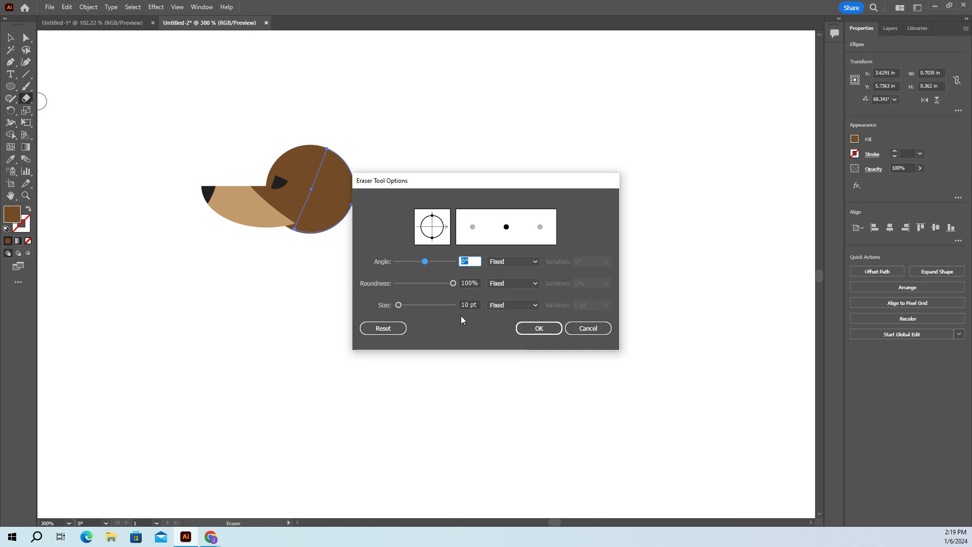
mouse_move(399, 305)
left_mouse_down()
mouse_move(414, 305)
mouse_move(413, 296)
left_mouse_up()
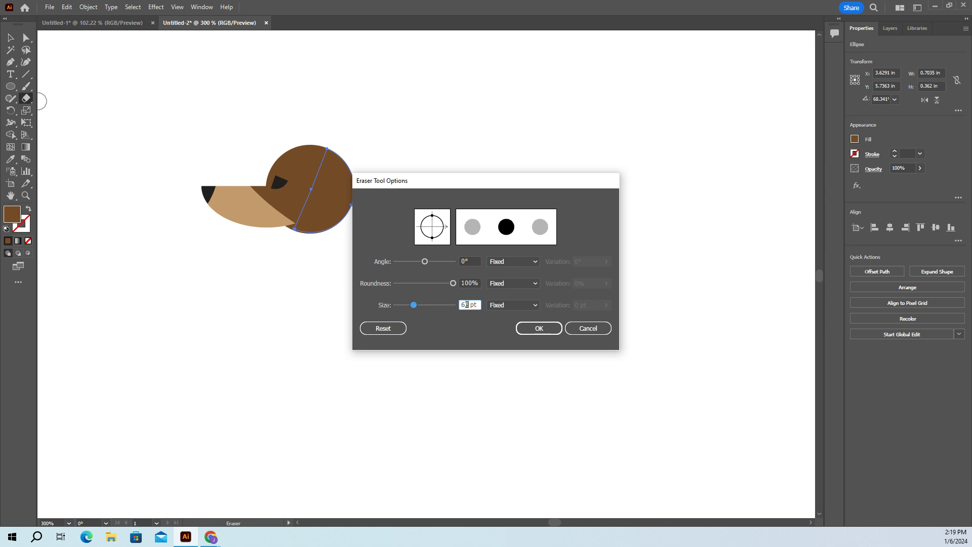
type("60")
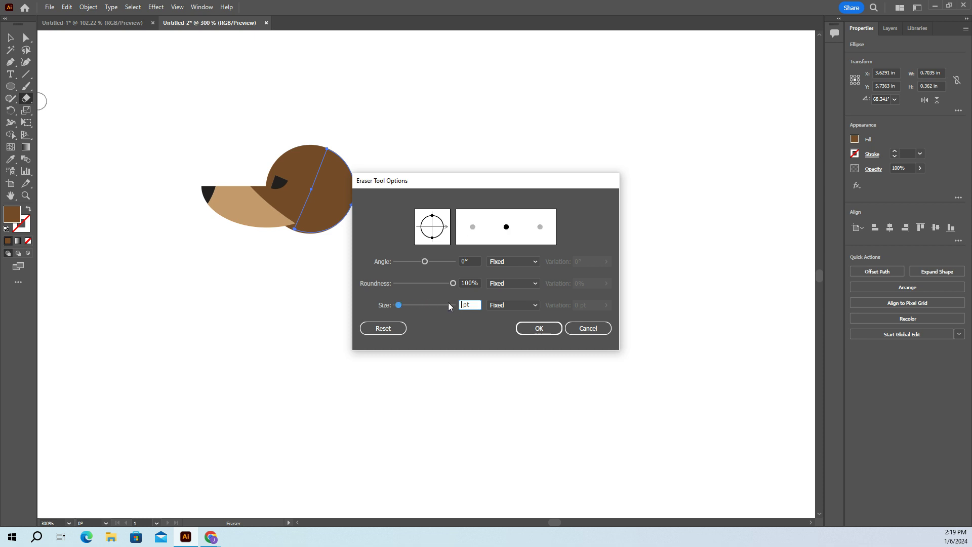
left_click(535, 330)
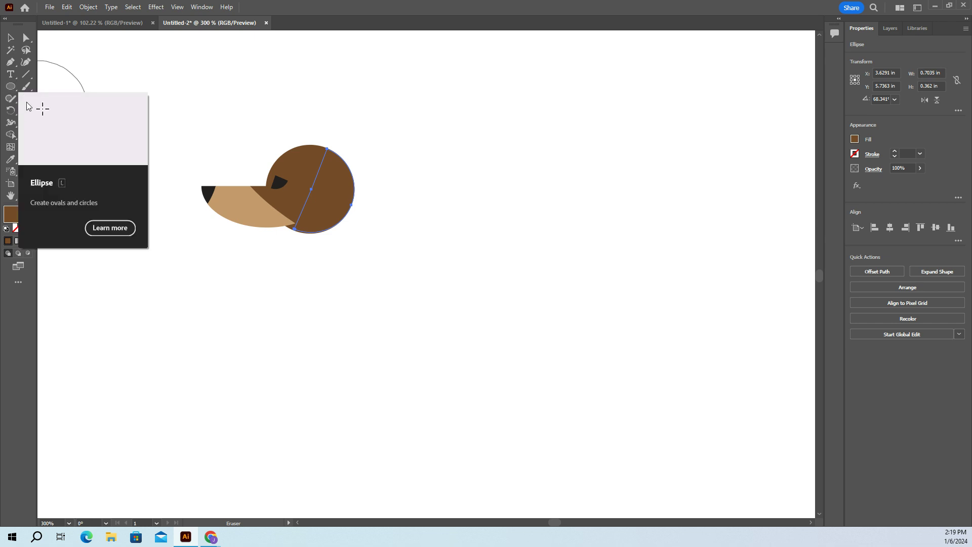
Draw a brown rectangle about 1.28 by 0.63 in, starting at the back of the head circle
left_click(11, 86)
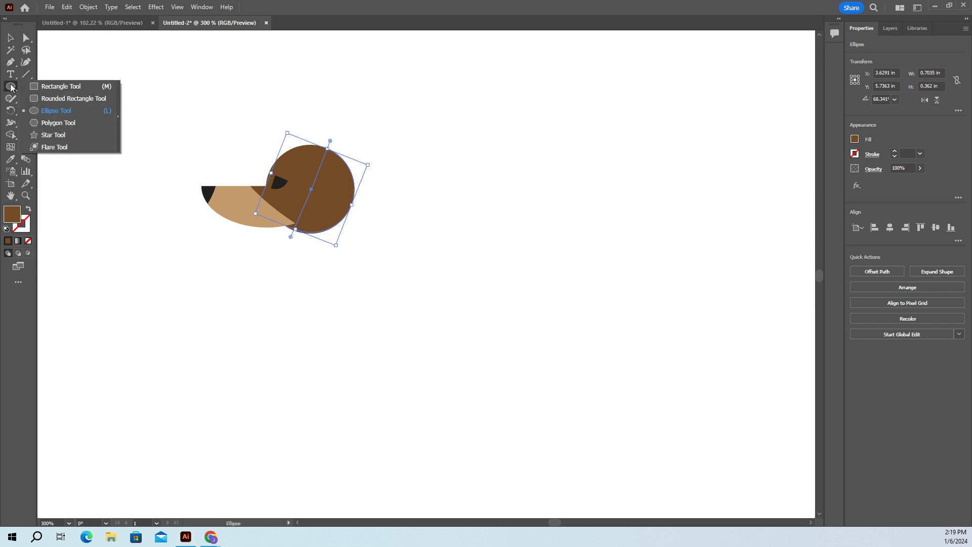
left_click(49, 88)
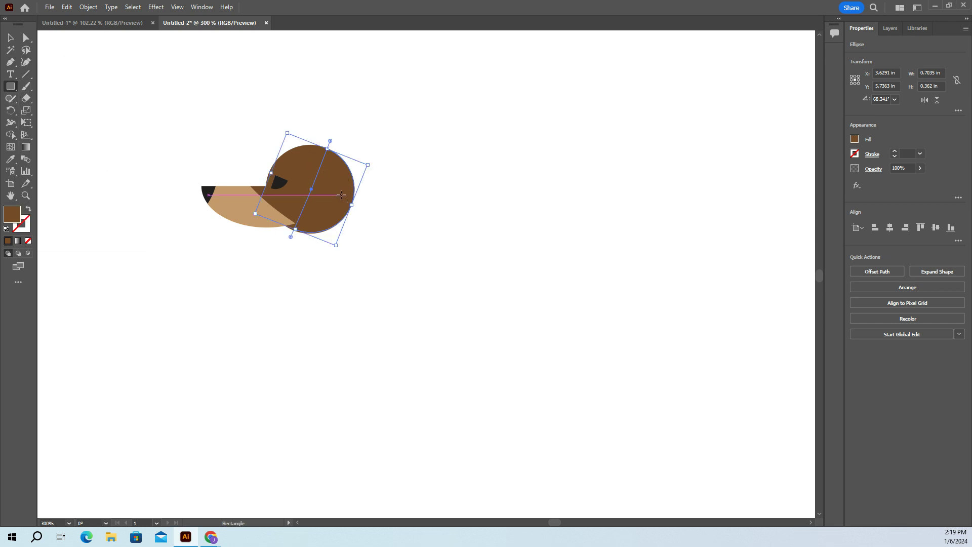
left_click_drag(339, 198, 496, 227)
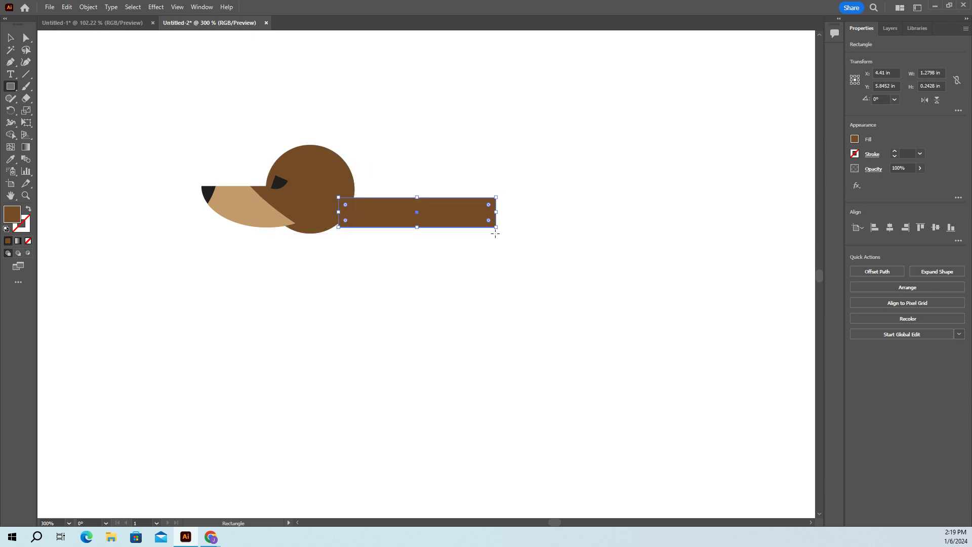
left_click_drag(418, 229, 417, 274)
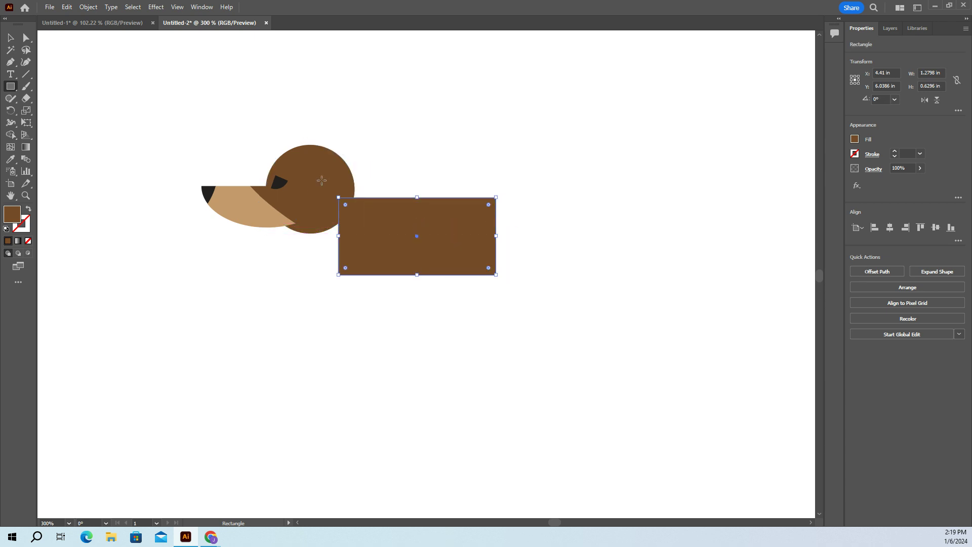
Pull the brown half circle off the head and delete it
left_click(11, 37)
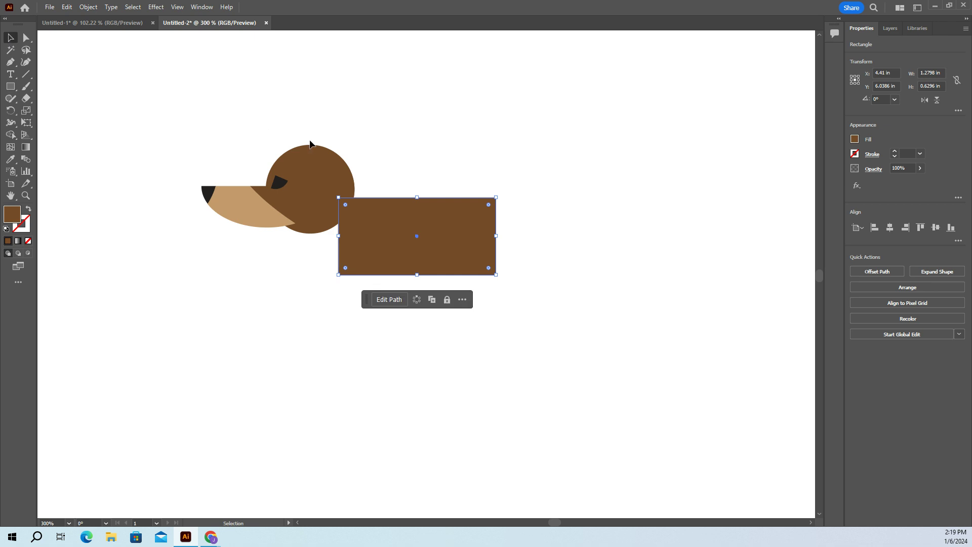
left_click_drag(352, 187, 586, 107)
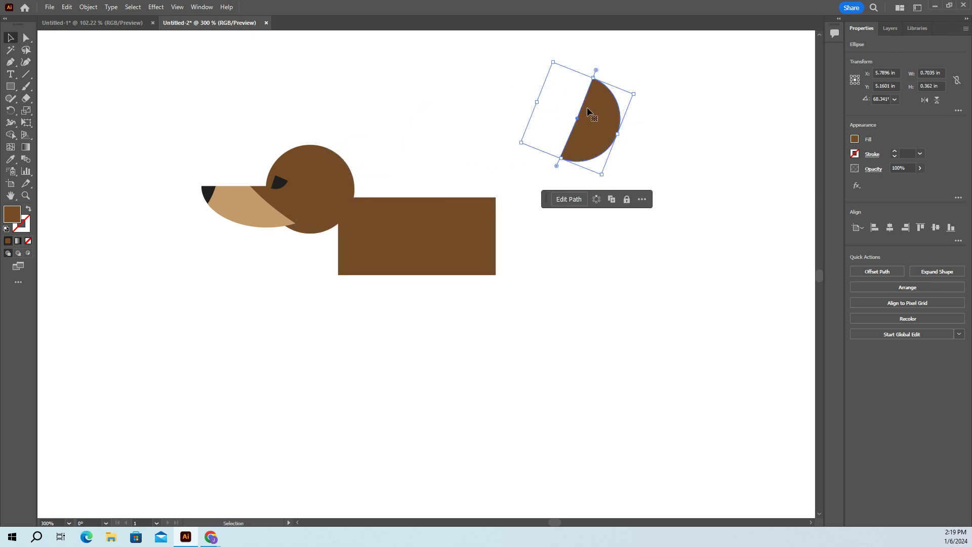
key("Delete")
Shrink the brown rectangle to about 0.76 by 0.39 in, rotate it to about 71.2°, and place it over the back of the head
left_click(454, 239)
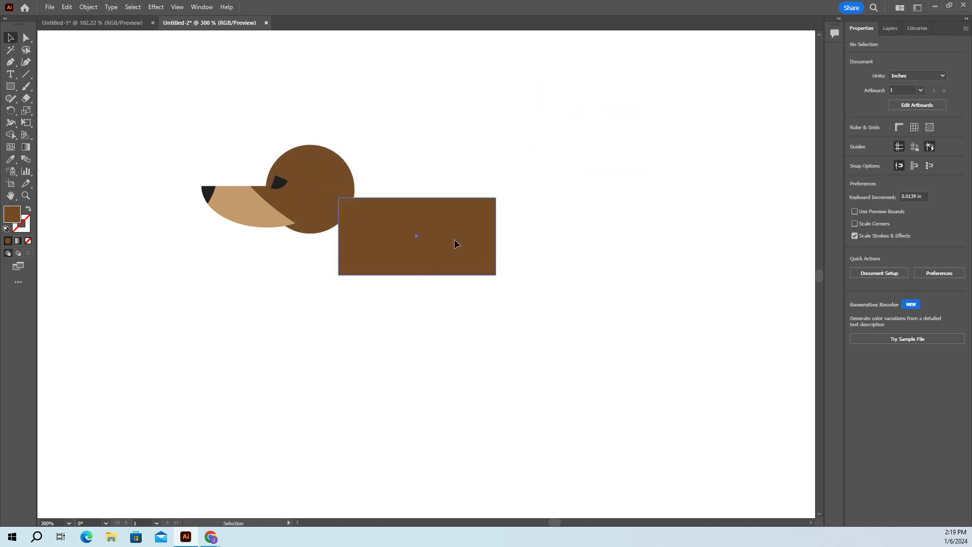
left_click_drag(338, 197, 402, 227)
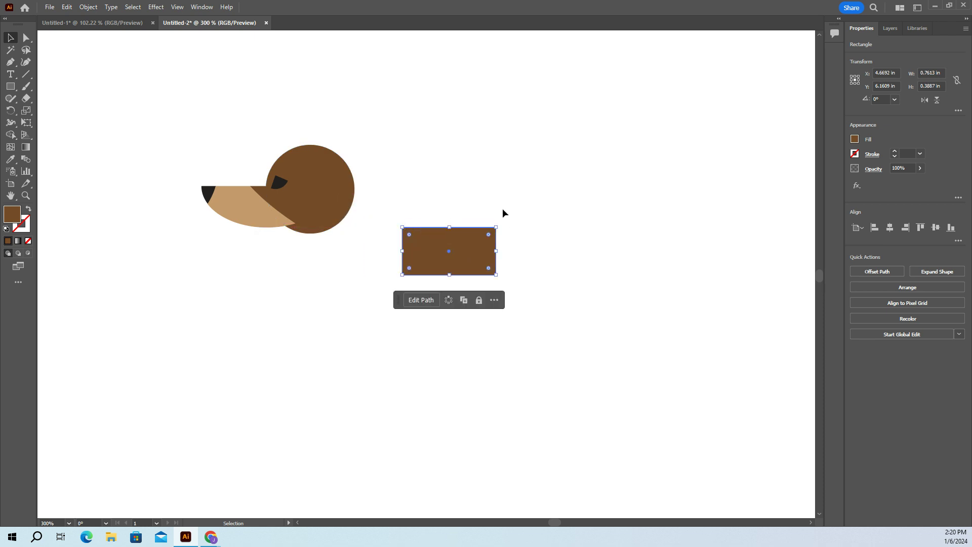
left_click_drag(498, 224, 446, 197)
left_click_drag(462, 246, 340, 190)
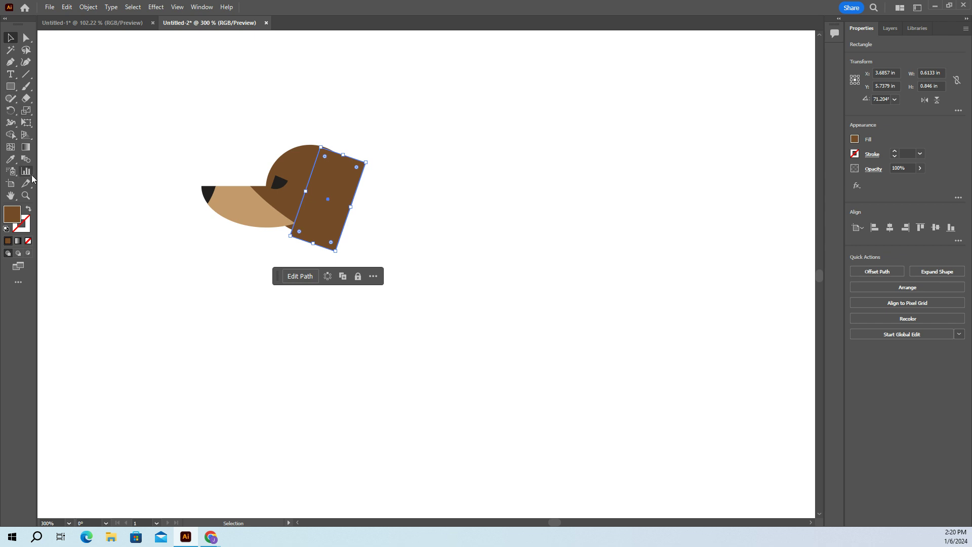
Try erasing the upper part of the rotated rectangle with the 60 pt Eraser and undo the stroke
left_click(27, 97)
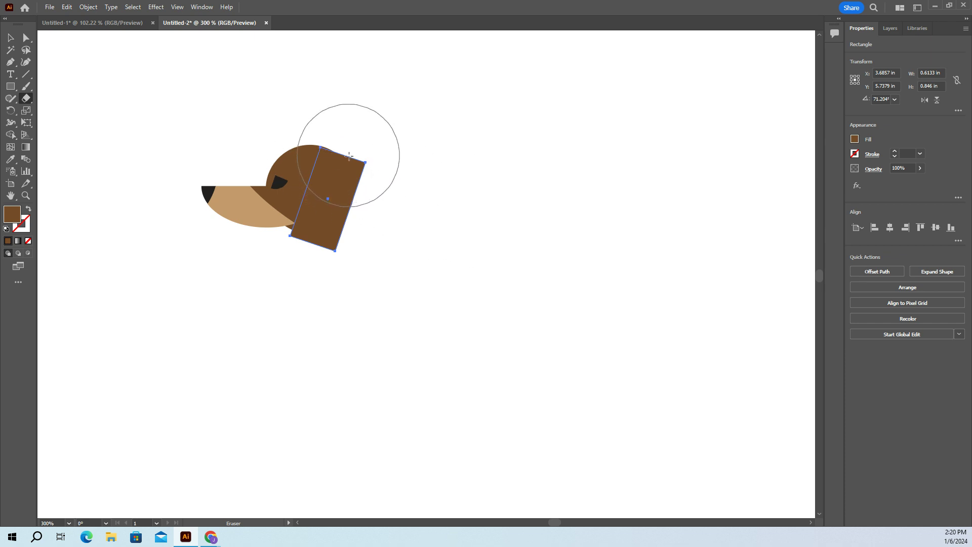
left_click_drag(347, 156, 358, 165)
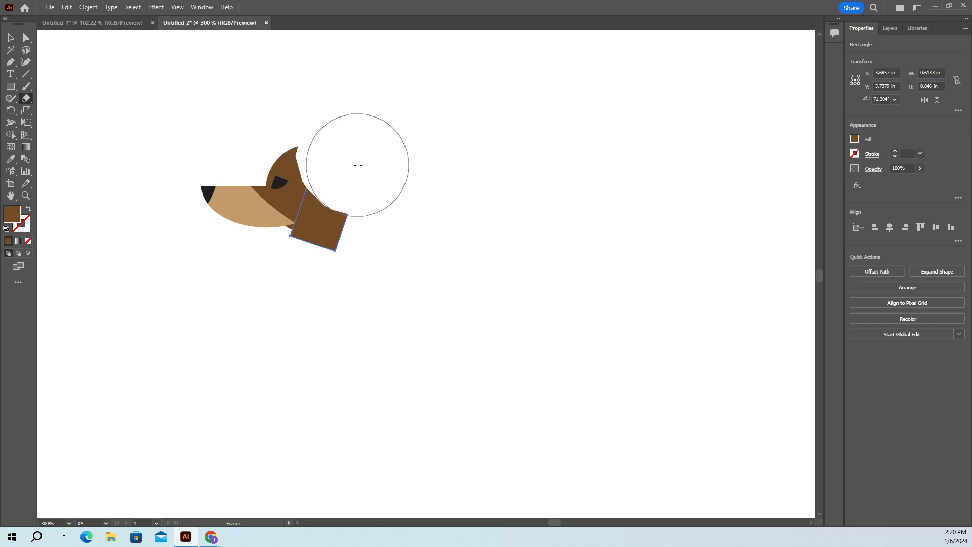
key("ctrl+z")
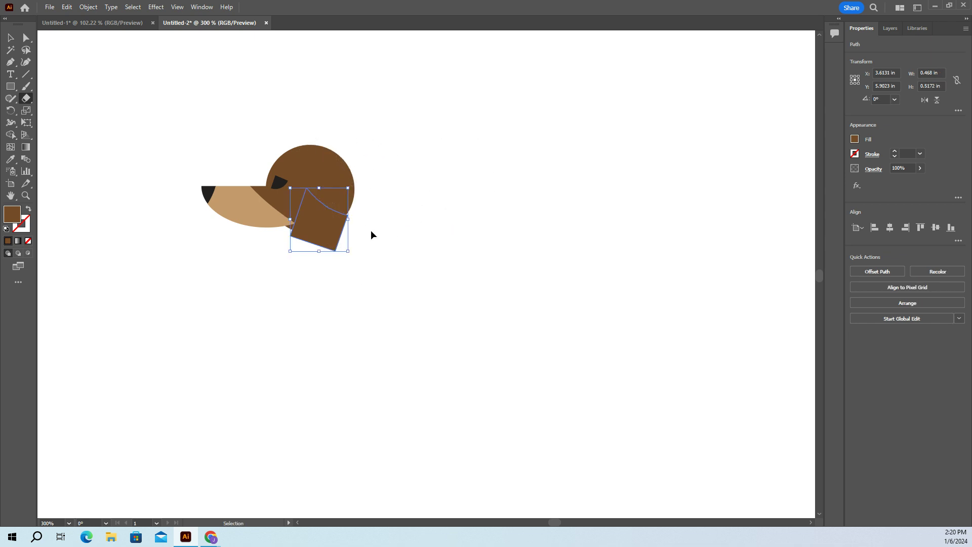
Reduce the Eraser size to 0 pt, try a short stroke on the rectangle's upper edge, and undo it
double_click(29, 105)
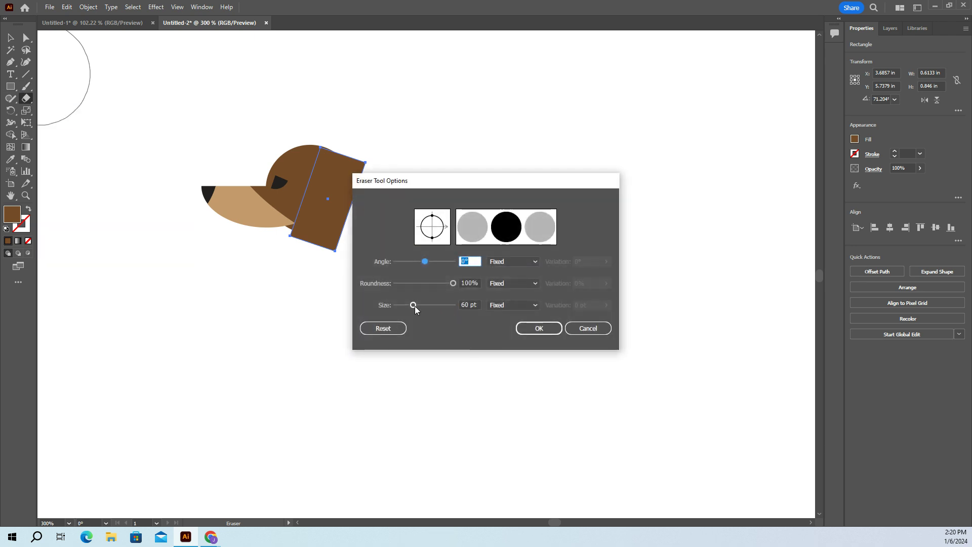
left_click_drag(413, 305, 392, 305)
left_click(538, 328)
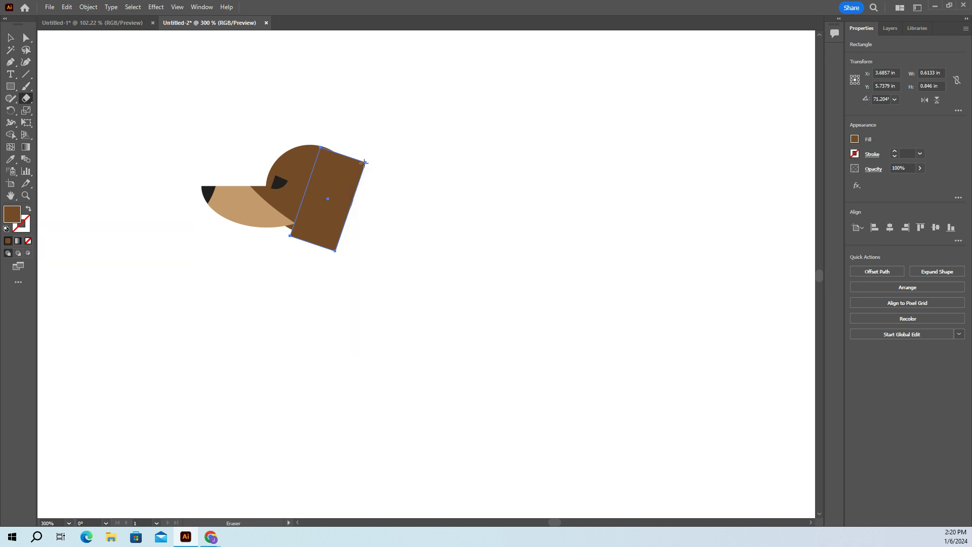
left_click_drag(348, 151, 353, 152)
key("ctrl+z")
Reset the Eraser tool options to the default 10 pt size
double_click(26, 99)
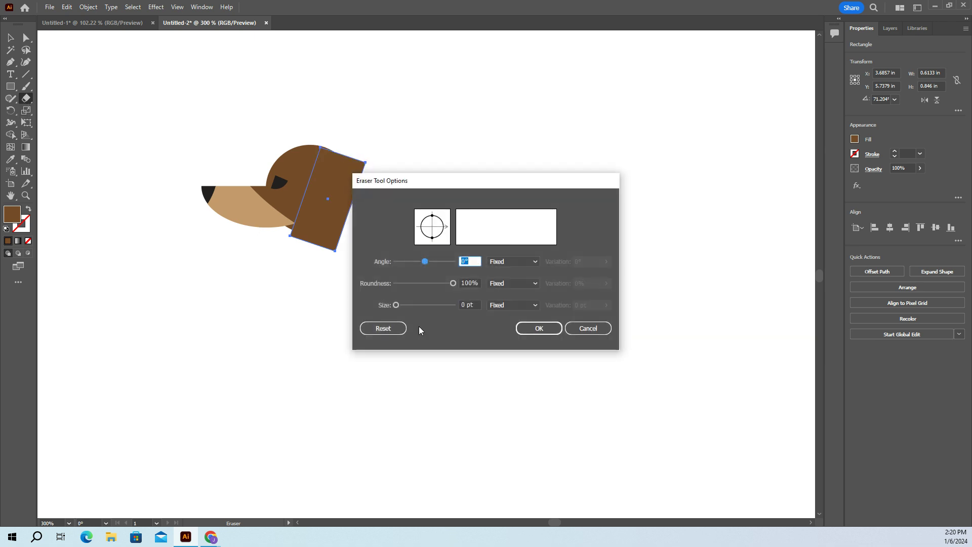
left_click(398, 305)
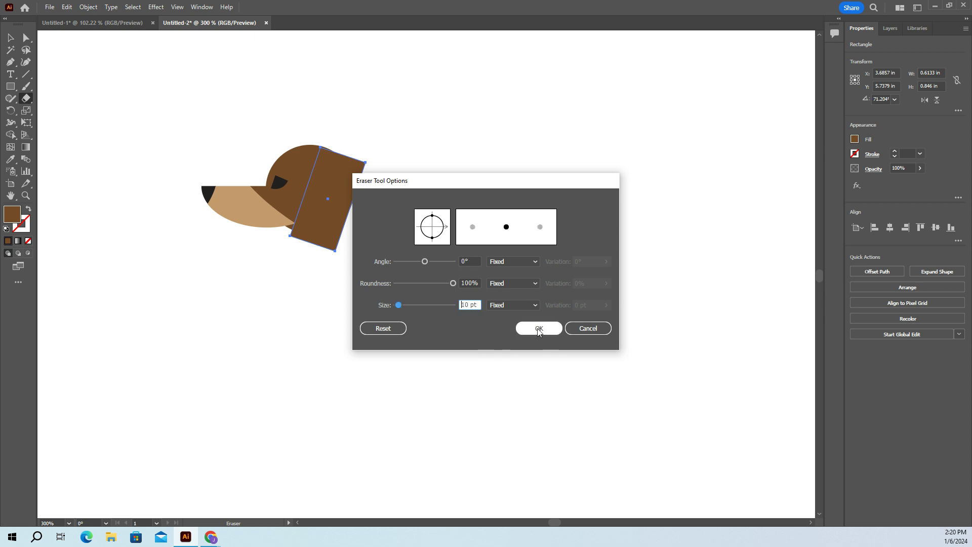
left_click(383, 328)
left_click(539, 328)
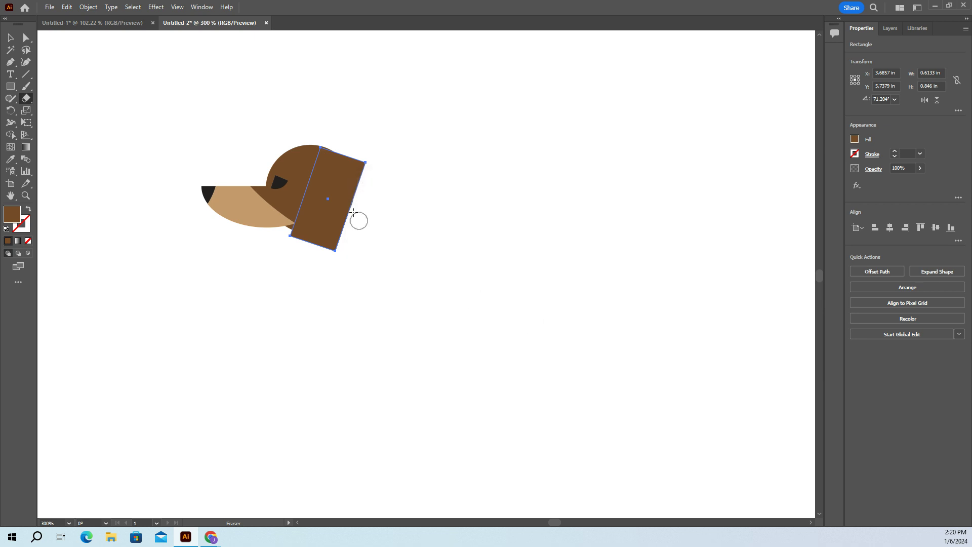
Try rounding off the rectangle's outer corners with the 10 pt Eraser and undo the strokes
left_click_drag(356, 160, 367, 191)
mouse_move(313, 250)
left_mouse_down()
mouse_move(349, 230)
mouse_move(303, 252)
left_mouse_up()
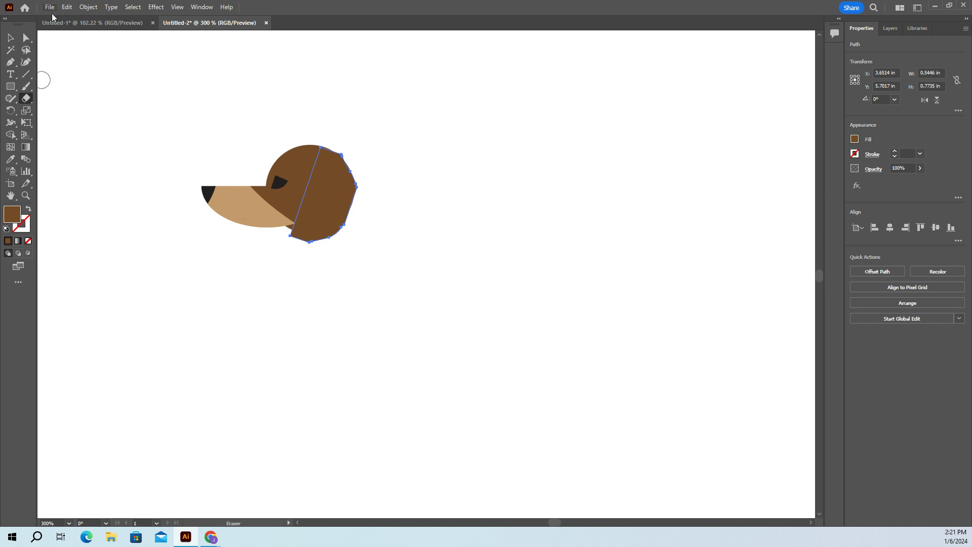
left_click(68, 8)
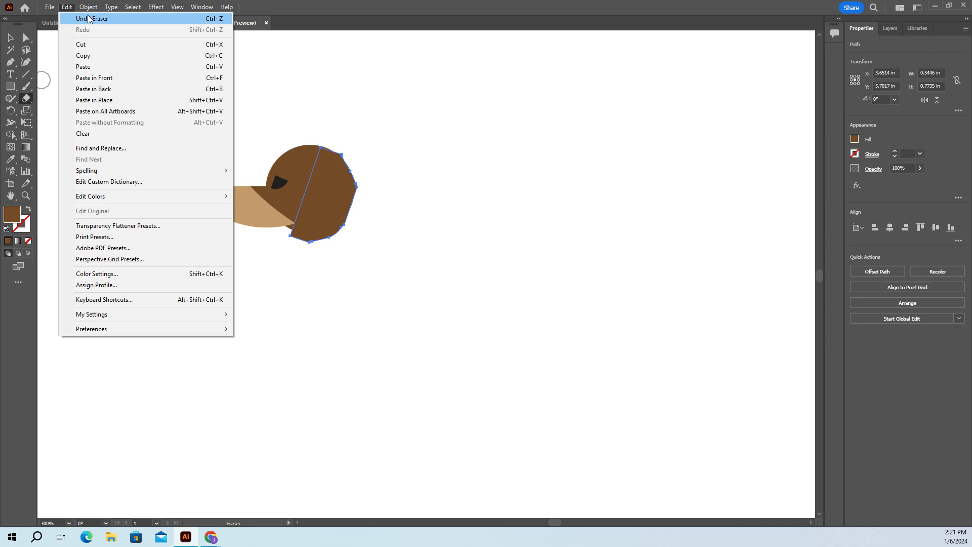
left_click(90, 19)
left_click(69, 8)
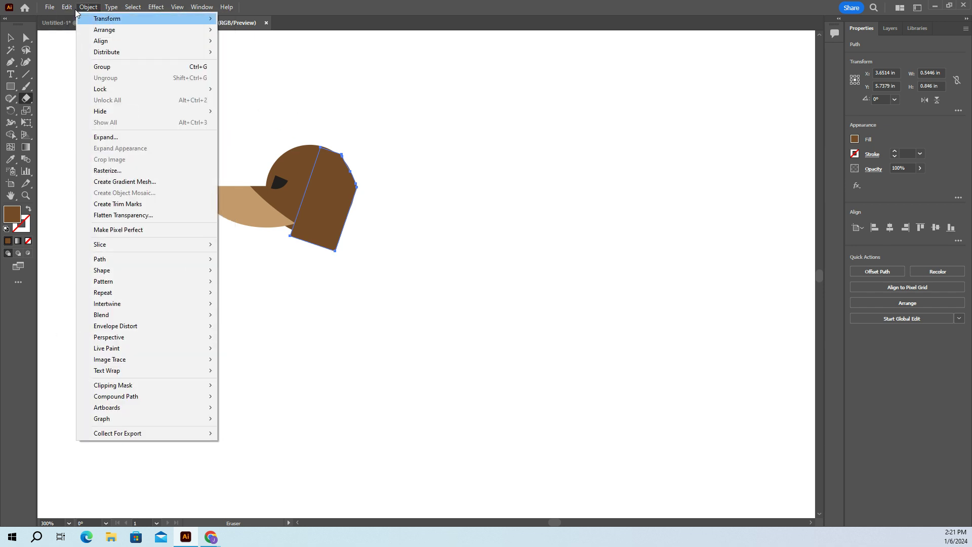
left_click(76, 21)
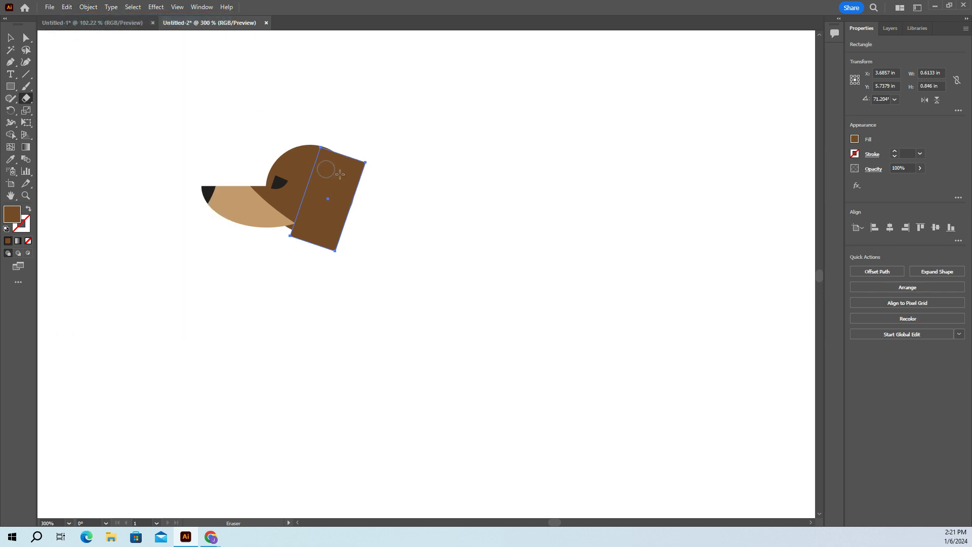
Retry erasing the rectangle's upper and lower outer corners and its back edge, and undo all the eraser strokes
left_click_drag(353, 155, 377, 190)
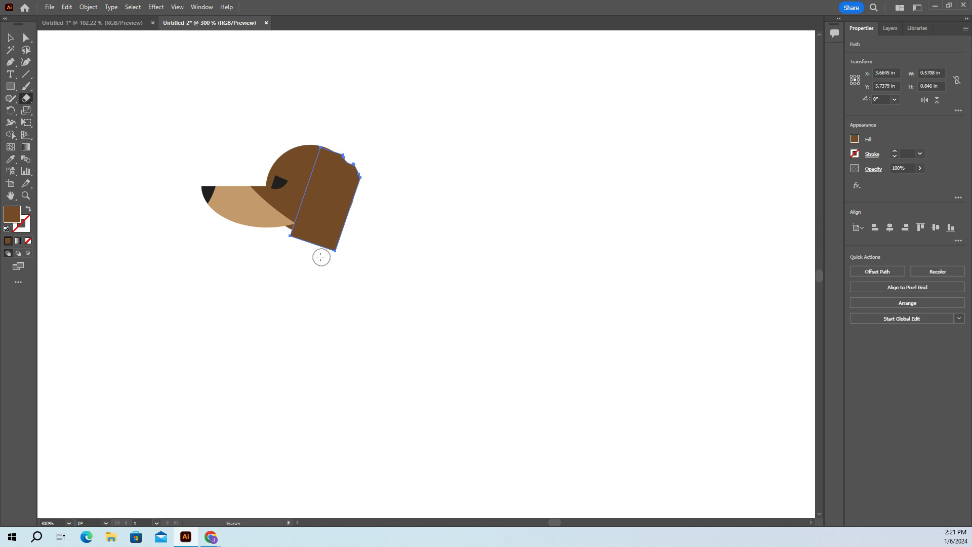
left_click_drag(321, 256, 362, 219)
mouse_move(354, 165)
left_mouse_down()
mouse_move(341, 146)
mouse_move(360, 162)
mouse_move(377, 213)
left_mouse_up()
left_click(67, 7)
left_click(93, 19)
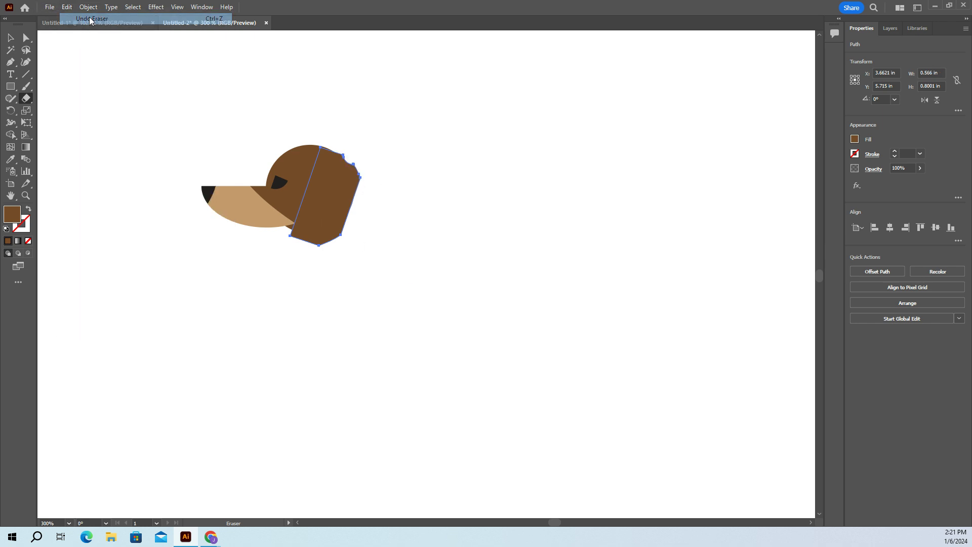
left_click(69, 8)
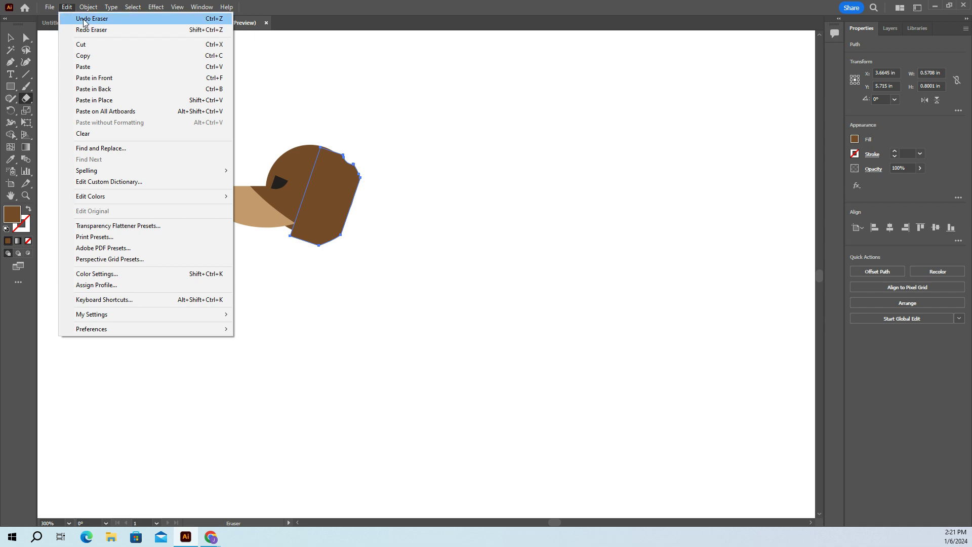
left_click(80, 19)
left_click(67, 8)
left_click(76, 19)
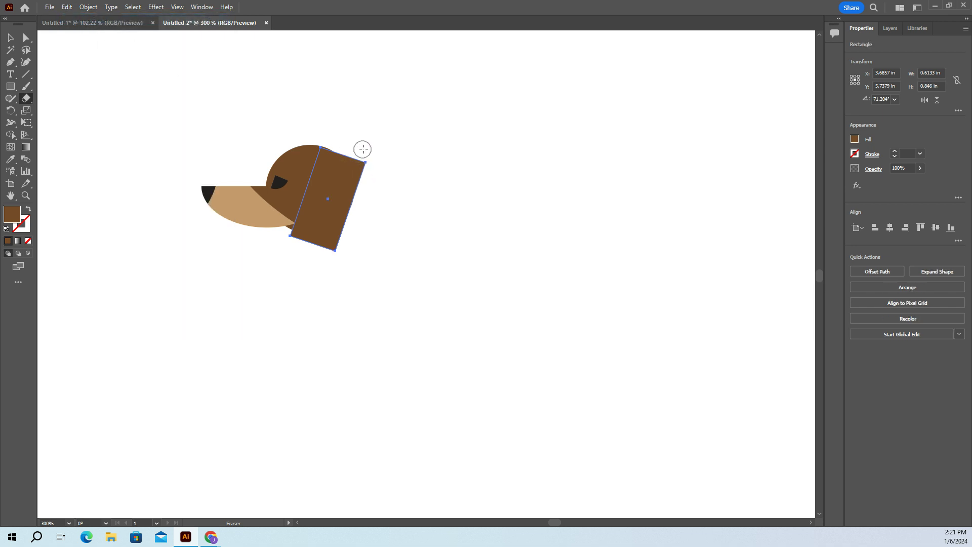
Erase the upper and lower outer corners of the rotated rectangle to shape it like an ear
left_click_drag(359, 151, 371, 185)
mouse_move(365, 171)
left_mouse_down()
mouse_move(347, 145)
mouse_move(369, 179)
mouse_move(344, 145)
mouse_move(369, 180)
mouse_move(384, 238)
left_mouse_up()
mouse_move(315, 258)
left_mouse_down()
mouse_move(354, 236)
mouse_move(271, 303)
left_mouse_up()
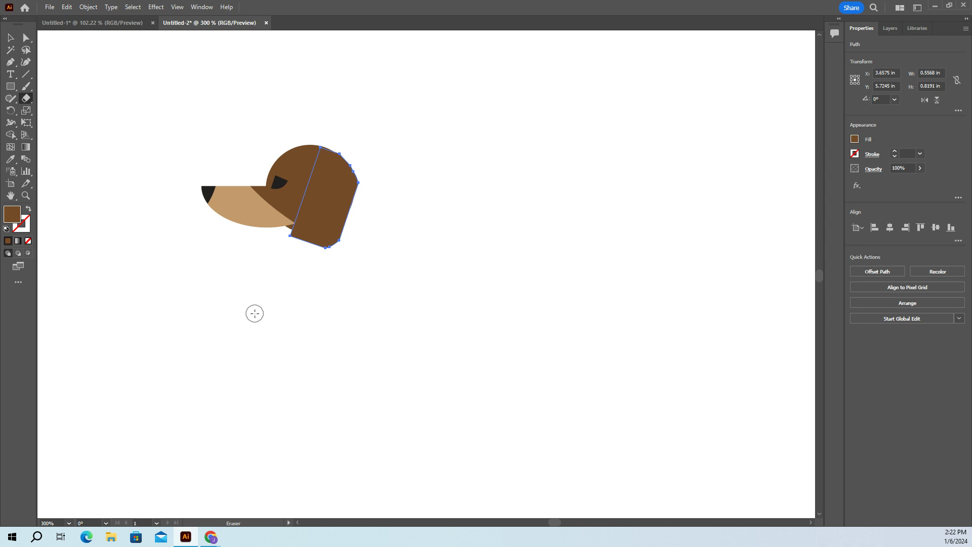
Round the corners of the trimmed ear shape to a radius of about 0.05 in
left_click(26, 38)
mouse_move(337, 171)
left_mouse_down()
mouse_move(355, 193)
mouse_move(337, 170)
left_mouse_up()
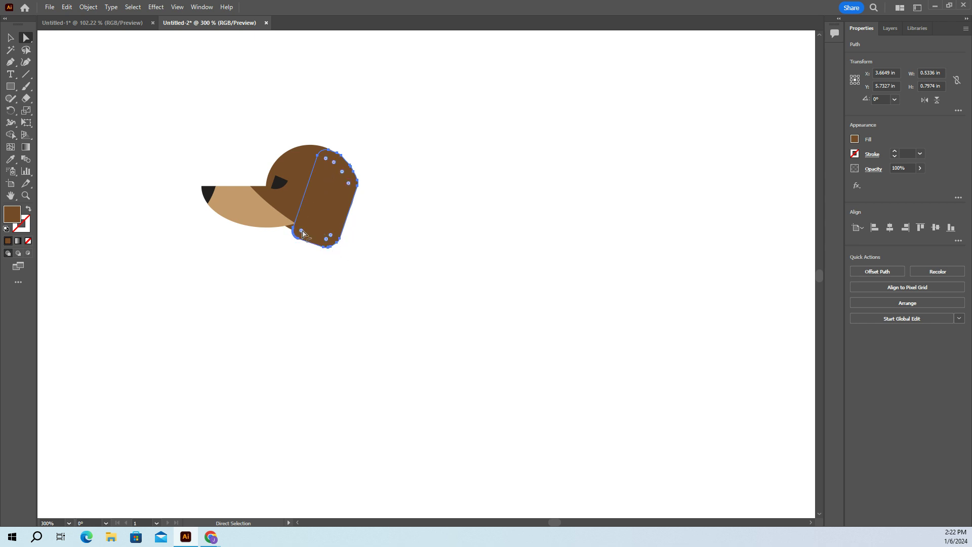
double_click(301, 231)
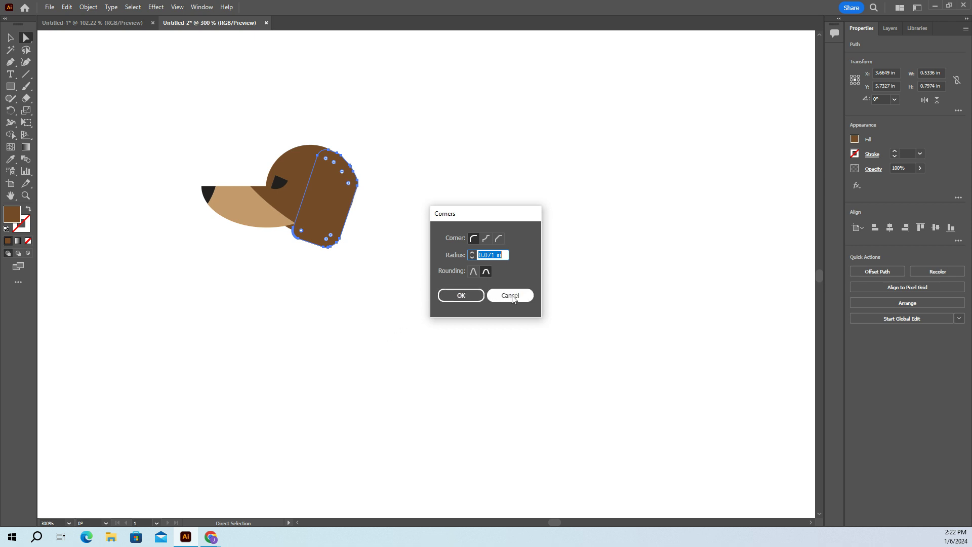
left_click(510, 296)
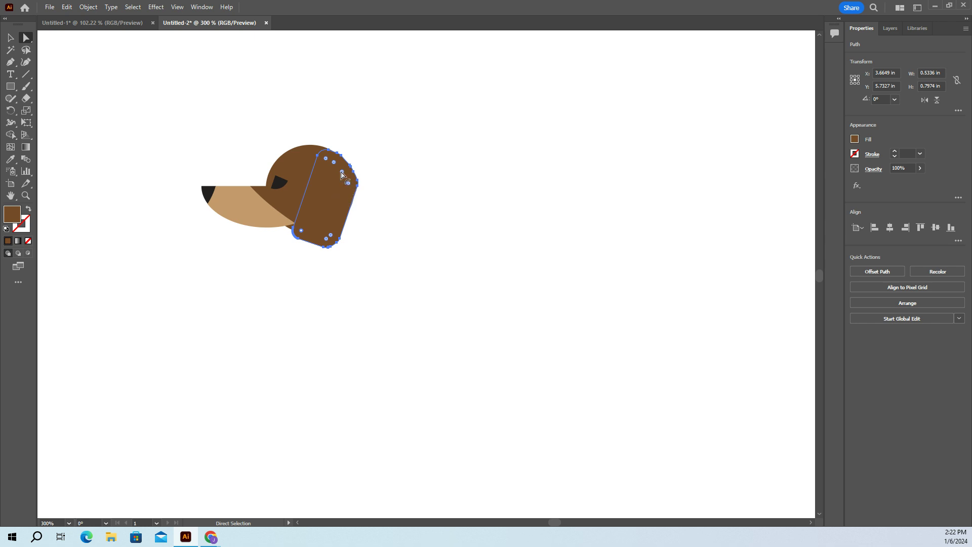
left_click_drag(342, 175, 343, 172)
Increase the corner radius of the ear shape's lower front corner
double_click(300, 234)
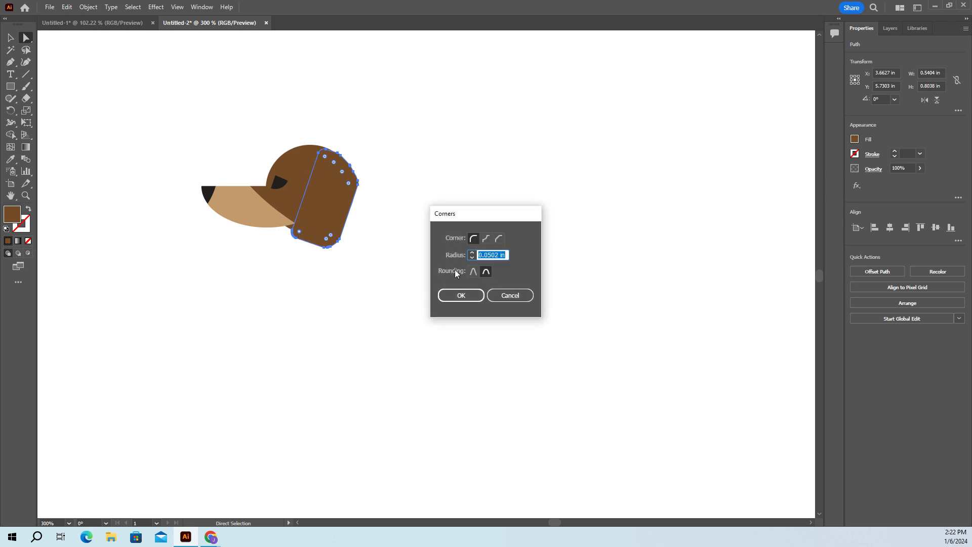
type("0.25")
left_click(471, 257)
left_click(473, 252)
left_click(473, 257)
left_click(473, 252)
left_click(476, 297)
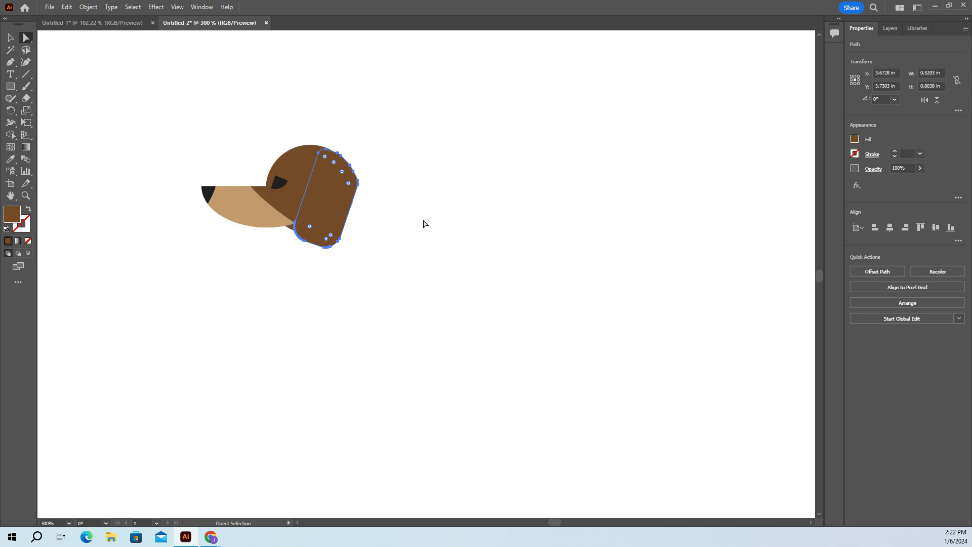
Adjust the corner radius on the ear shape's upper back edge
double_click(343, 176)
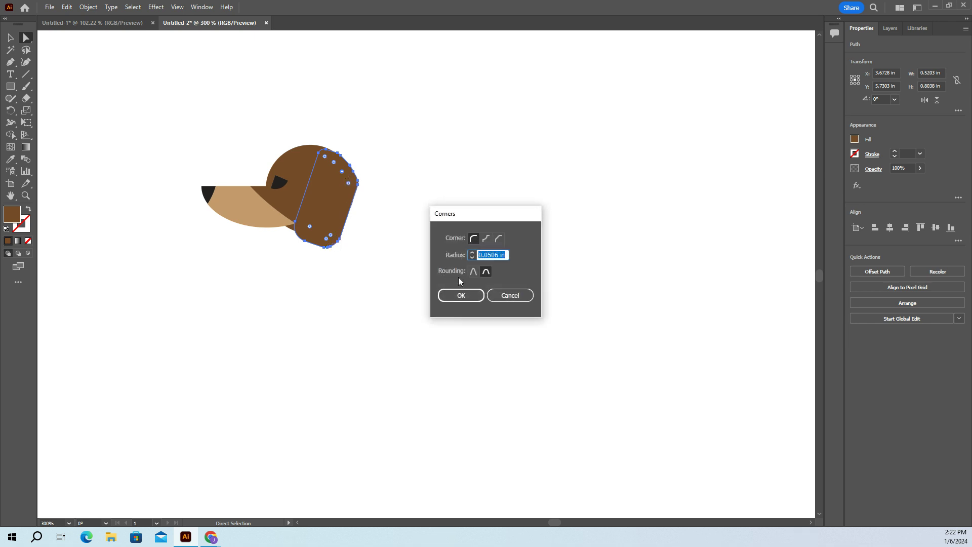
left_click(471, 255)
left_click_drag(471, 255, 470, 255)
left_click(463, 296)
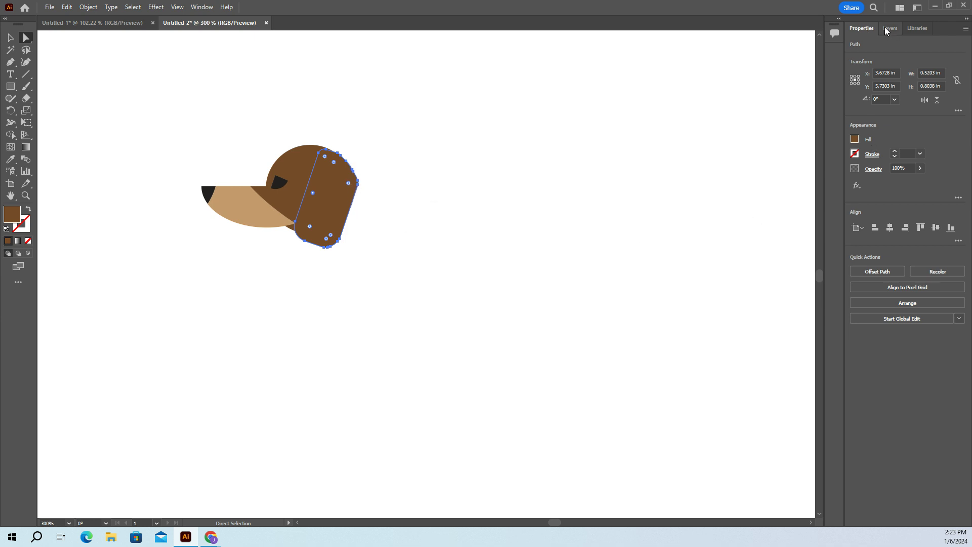
Fill the ear shape with a darker brown swatch than the head
left_click(854, 140)
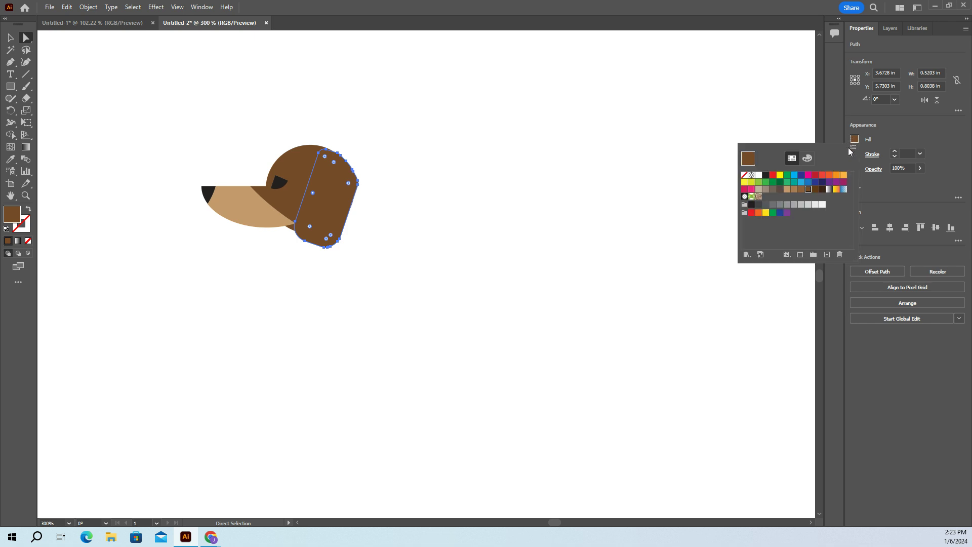
left_click(816, 188)
left_click(10, 37)
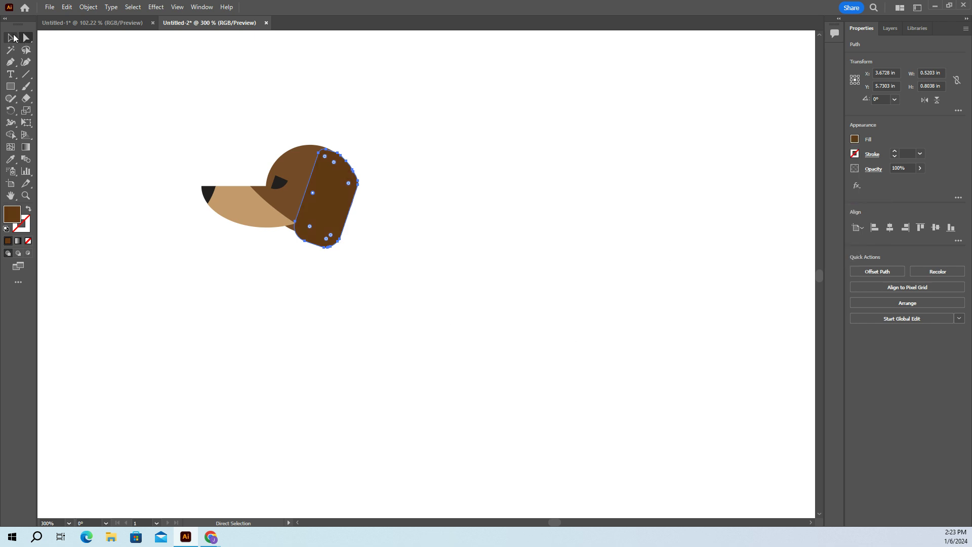
left_click(336, 366)
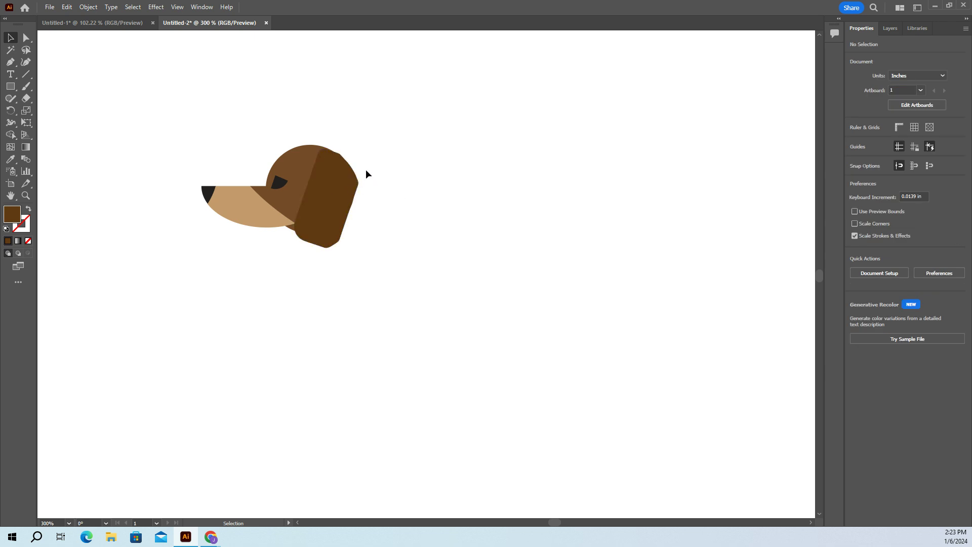
Simplify the ear's path to fewer anchor points so its outline becomes smoother and more curved
left_click(330, 227)
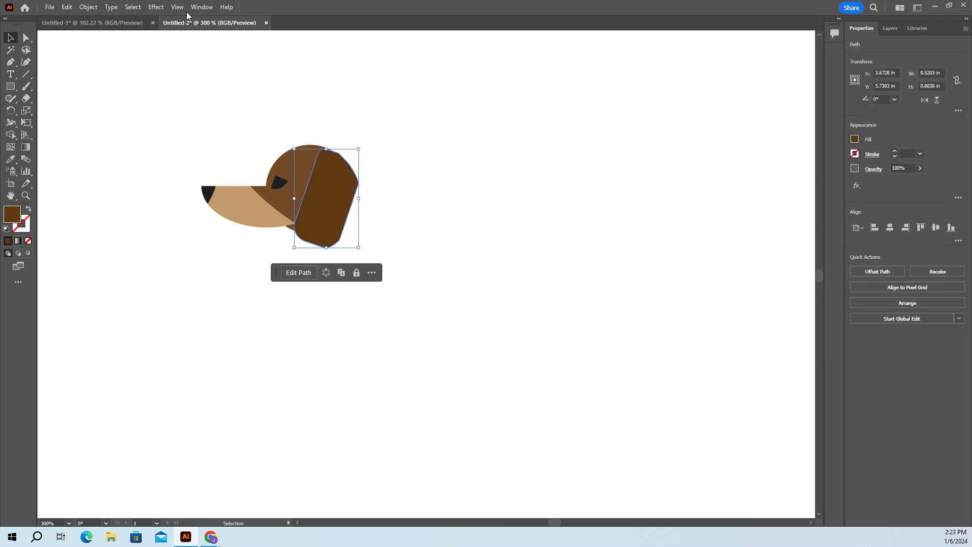
left_click(90, 7)
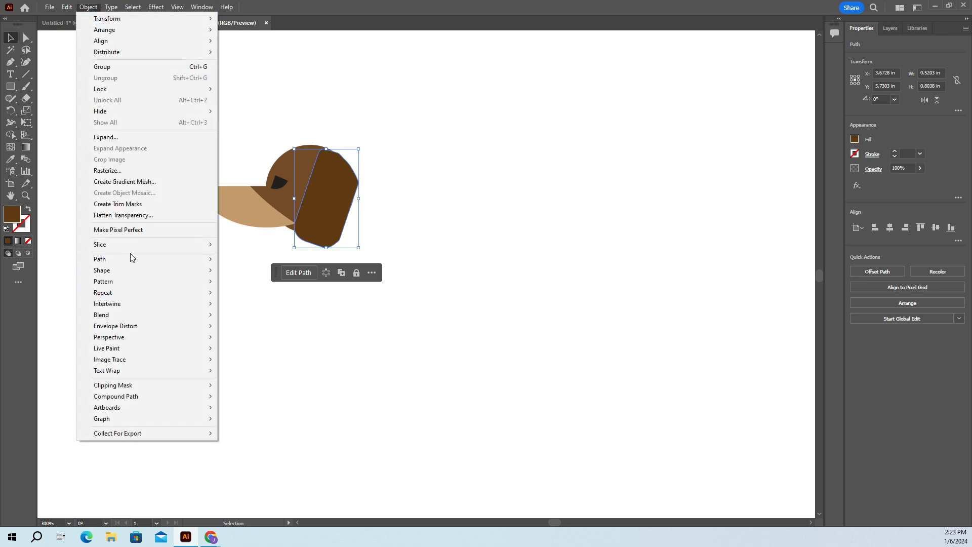
mouse_move(120, 263)
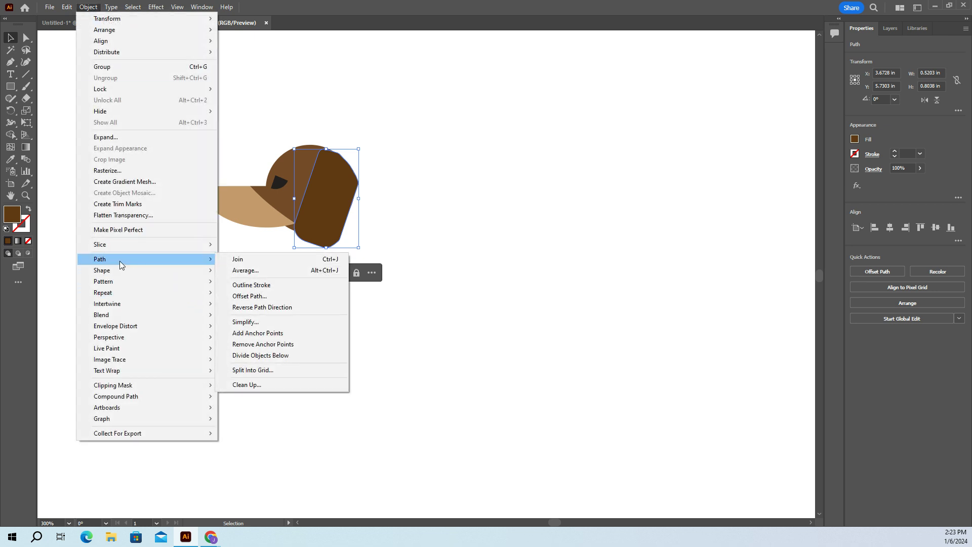
left_click(245, 322)
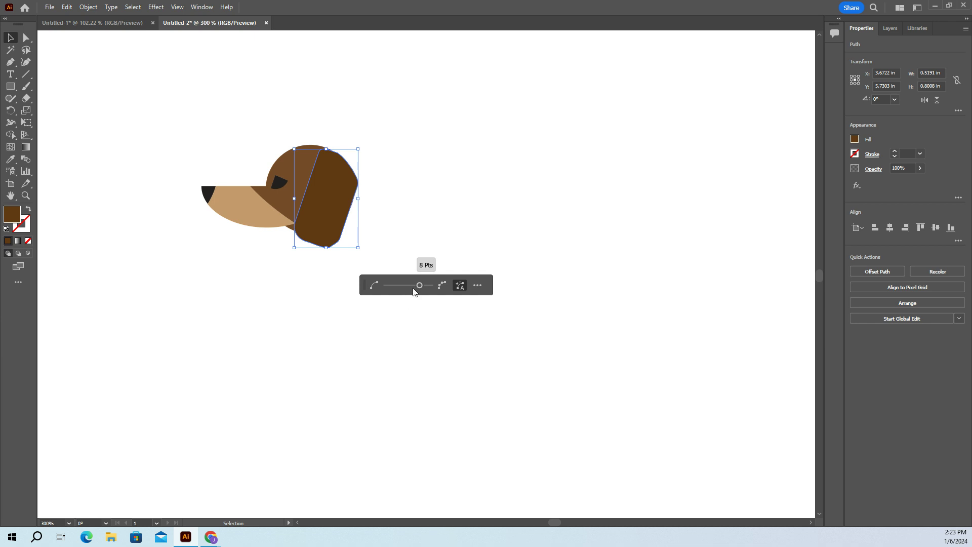
left_click_drag(419, 285, 408, 285)
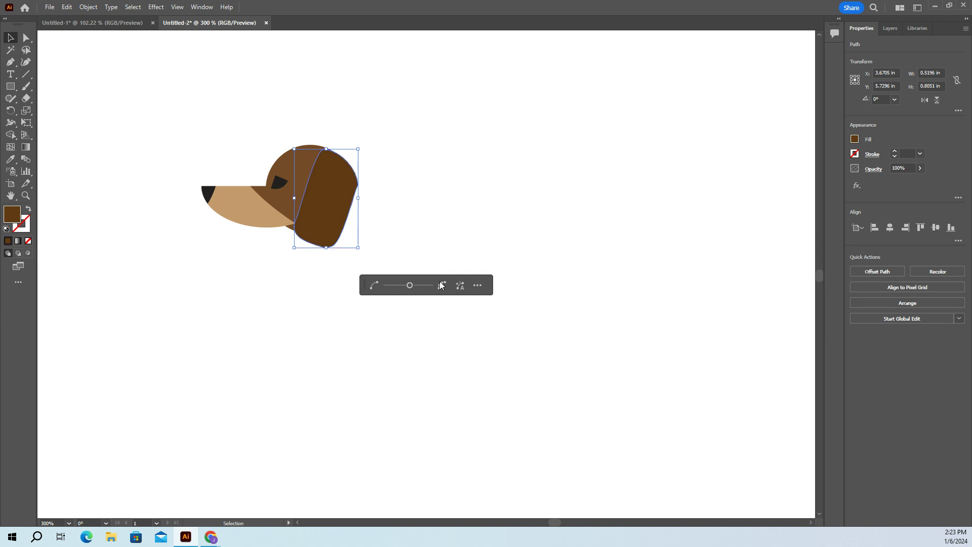
left_click(525, 310)
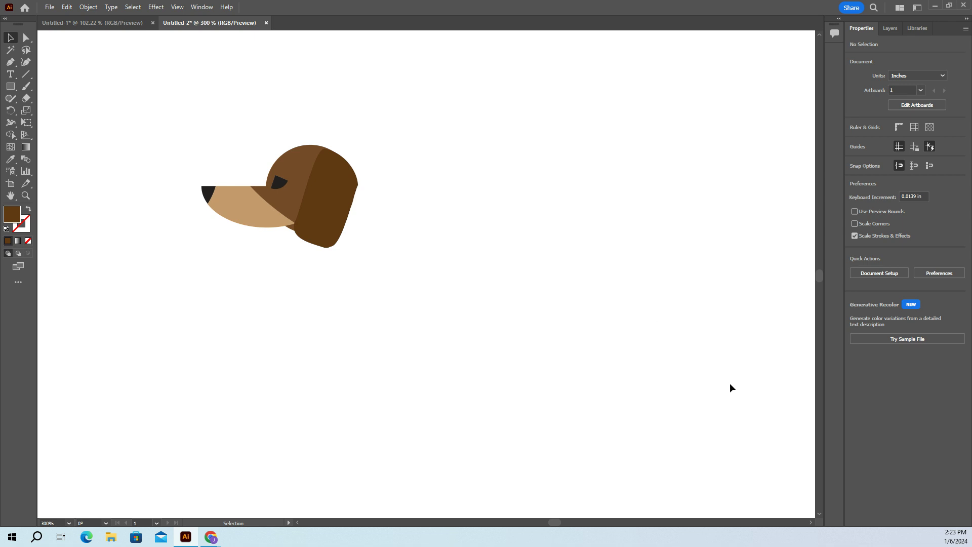
Draw a dark brown circle about 0.88 in across for the chest, directly below the dog's head
left_click(10, 100)
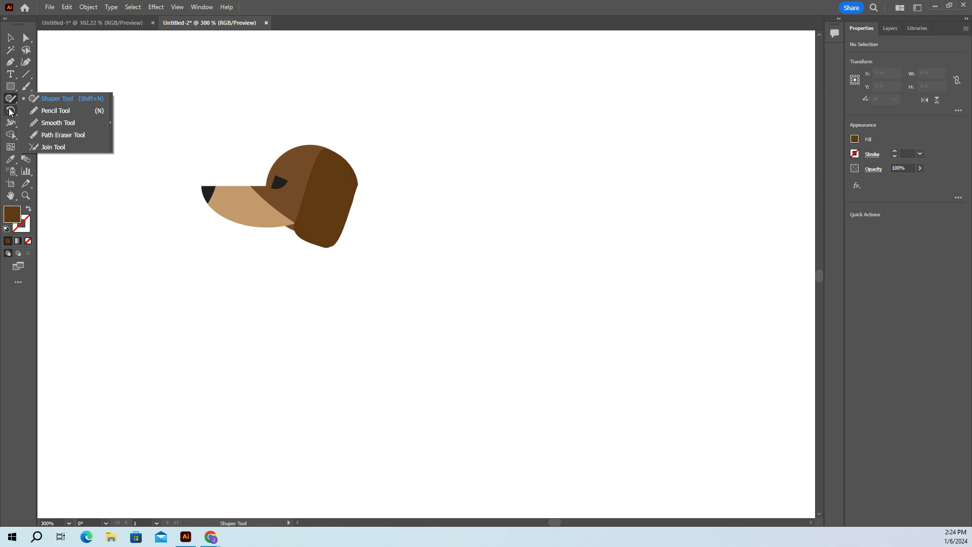
left_click(102, 71)
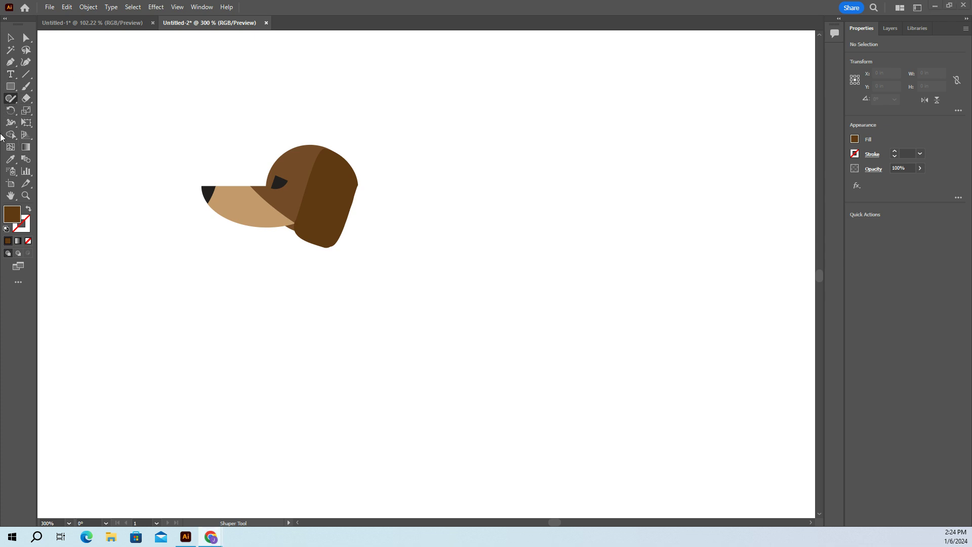
left_click(10, 86)
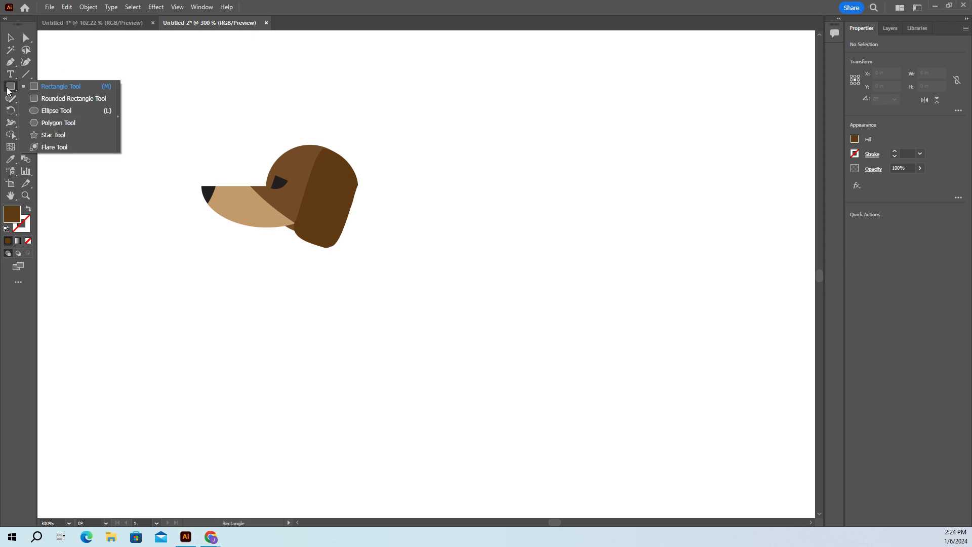
left_click(63, 111)
mouse_move(305, 299)
left_mouse_down()
mouse_move(320, 298)
mouse_move(361, 349)
mouse_move(437, 389)
mouse_move(414, 369)
left_mouse_up()
left_click_drag(360, 355, 318, 286)
Draw a body rectangle about 1.75 × 0.54 in and place it overlapping the back half of the chest circle
left_click_drag(10, 86, 51, 88)
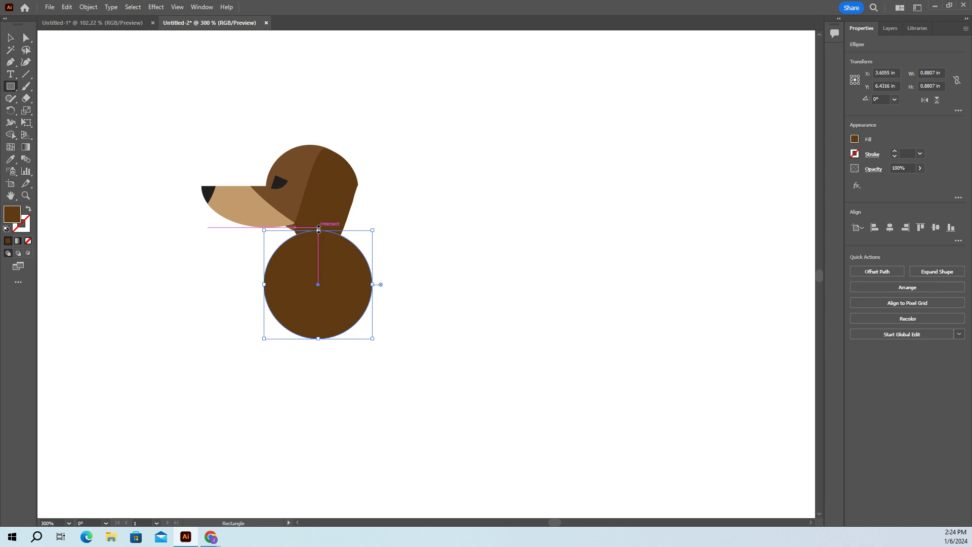
left_click_drag(397, 233, 612, 299)
left_click_drag(505, 267, 421, 278)
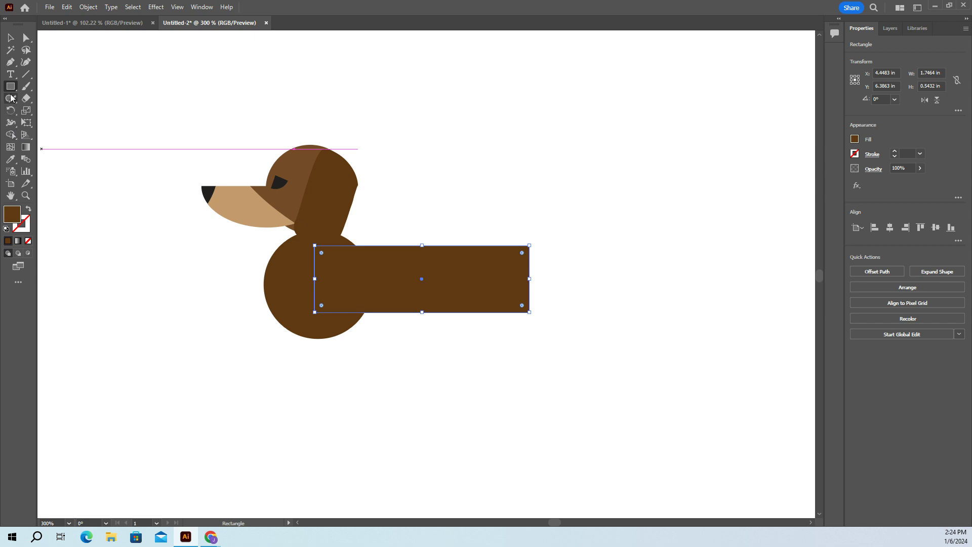
Add a circle about 0.65 in across as the dog's rump, centred on the body rectangle's back end
left_click_drag(10, 90, 50, 108)
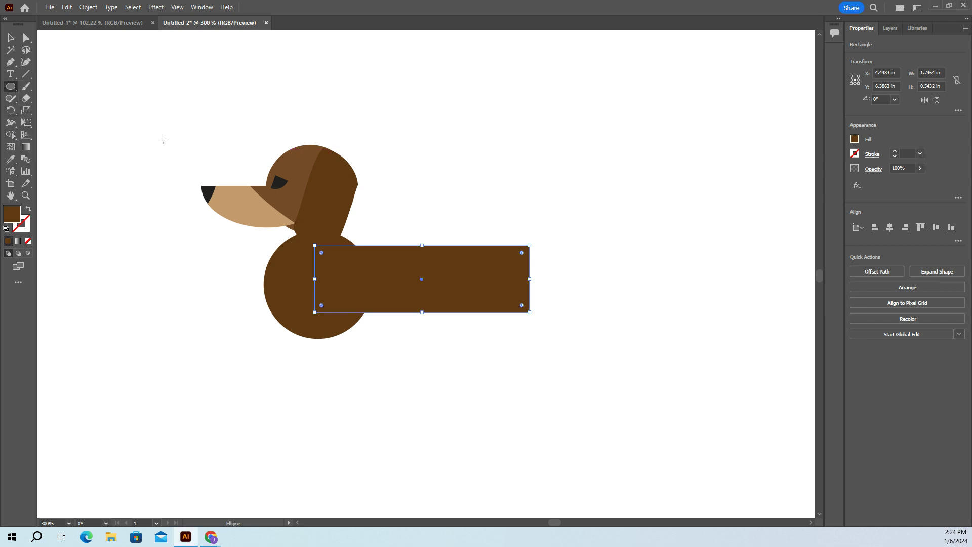
mouse_move(536, 279)
left_mouse_down()
mouse_move(616, 332)
mouse_move(523, 296)
mouse_move(527, 282)
left_mouse_up()
left_click_drag(562, 315, 571, 326)
left_click_drag(525, 284, 530, 287)
left_click(381, 423)
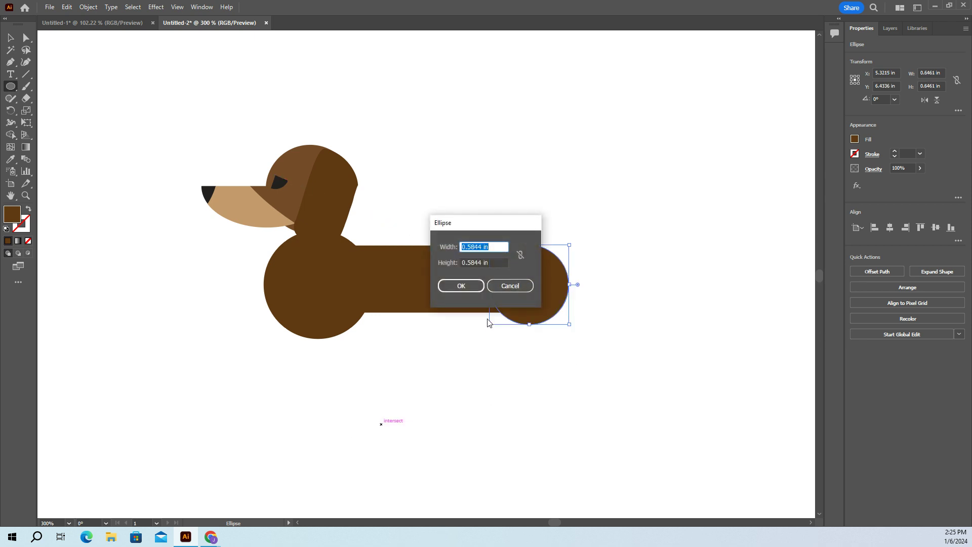
left_click(503, 291)
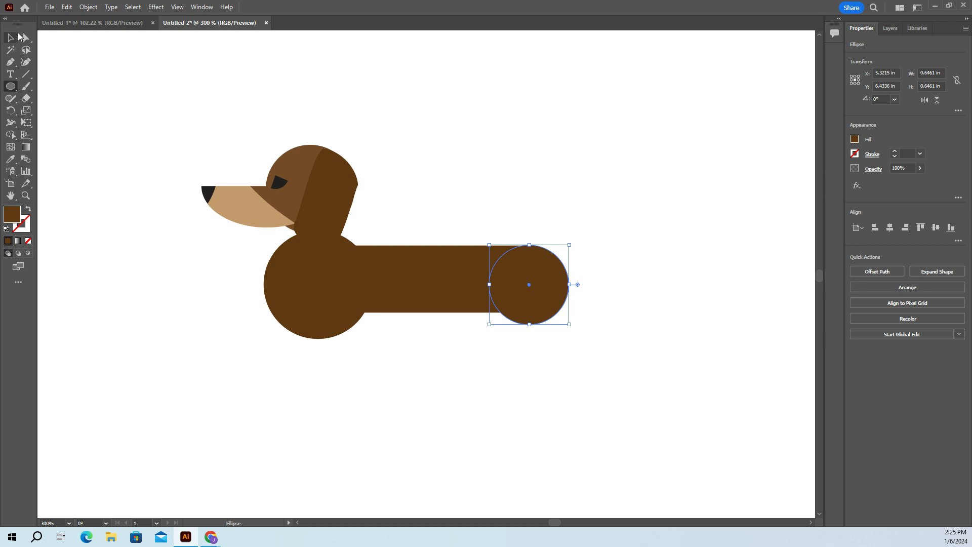
Merge the chest circle, body rectangle and rump circle into one shape with the Shape Builder
left_click(11, 37)
left_click(296, 269)
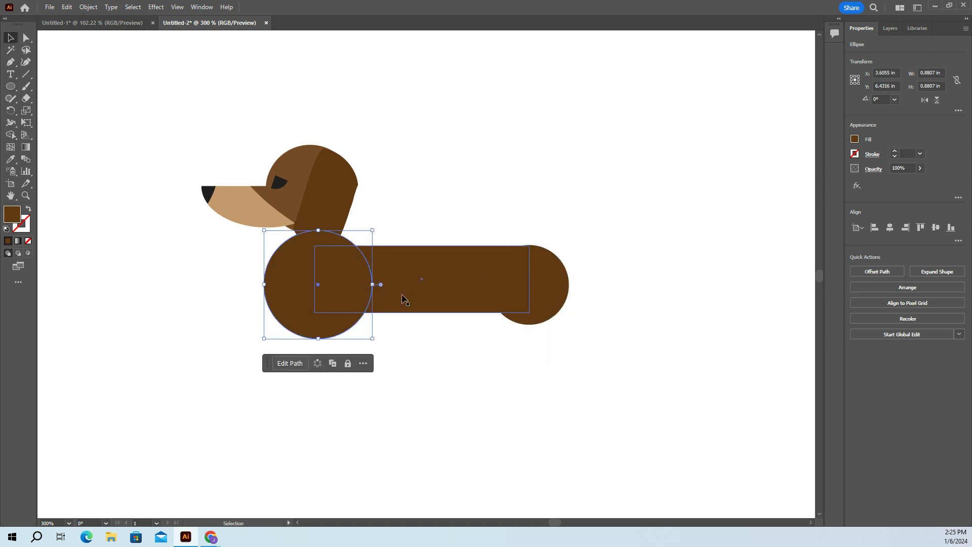
left_click(440, 287, "shift")
left_click_drag(546, 294, 545, 292)
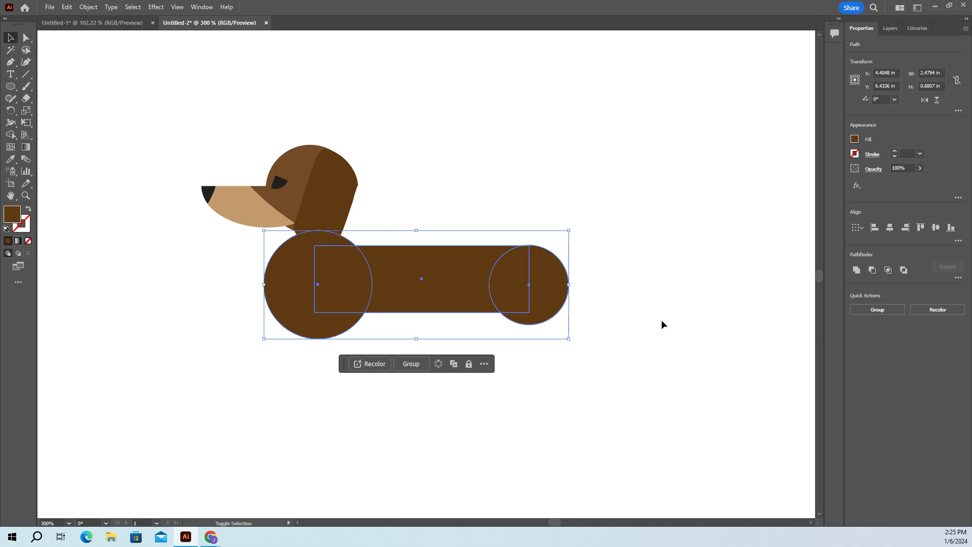
left_click(11, 135)
left_click_drag(299, 282, 540, 292)
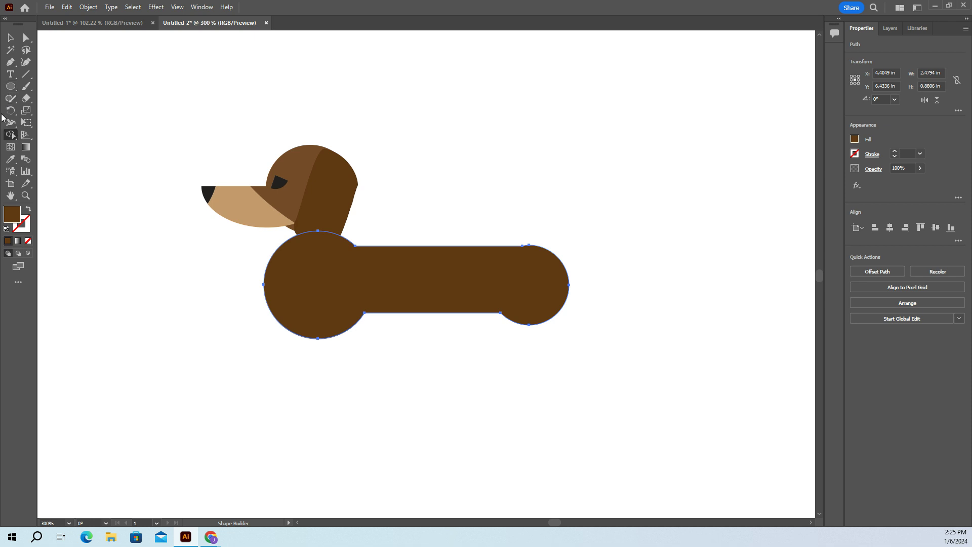
Draw a front leg rectangle about 0.23 × 0.56 in under the chest and a rear one about 0.22 × 0.38 in under the rump
left_click(20, 88)
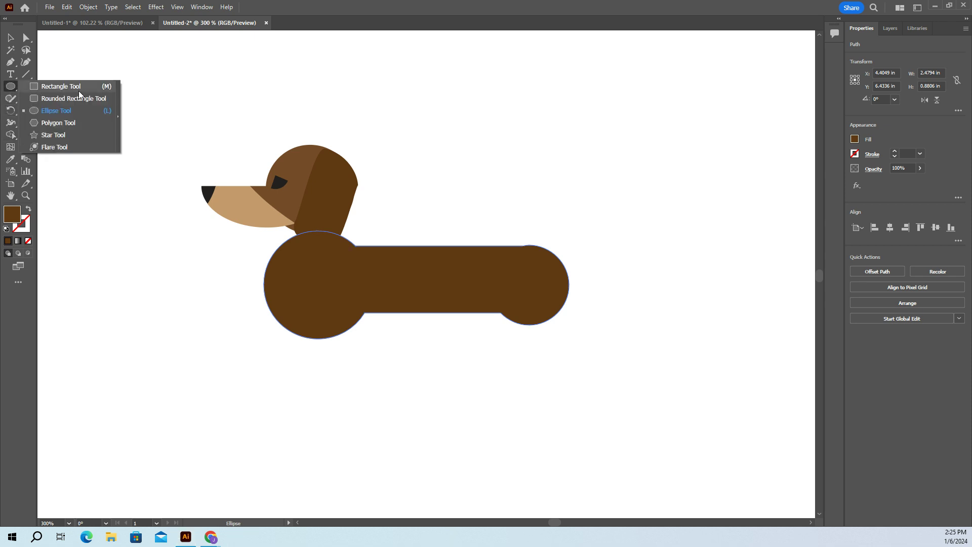
left_click(61, 86)
left_click_drag(298, 327, 326, 396)
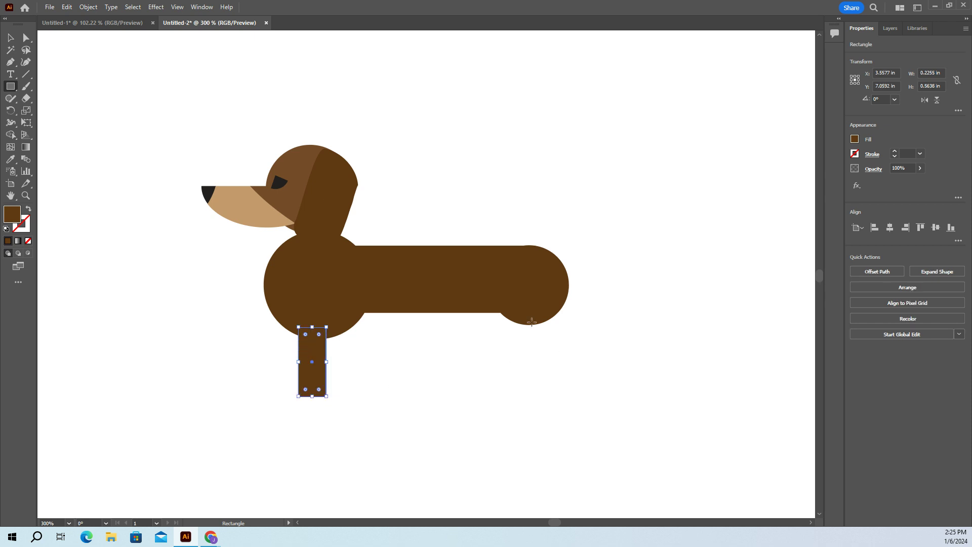
left_click_drag(521, 313, 548, 359)
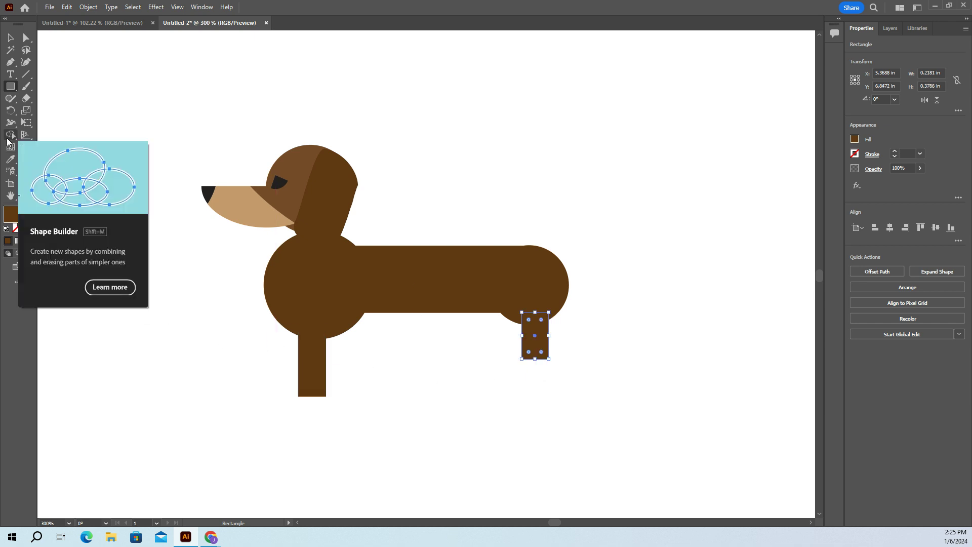
Add a half-ellipse paw about 0.32 × 0.16 in at the foot of the front leg, protruding forward
left_click(12, 89)
left_click(56, 110)
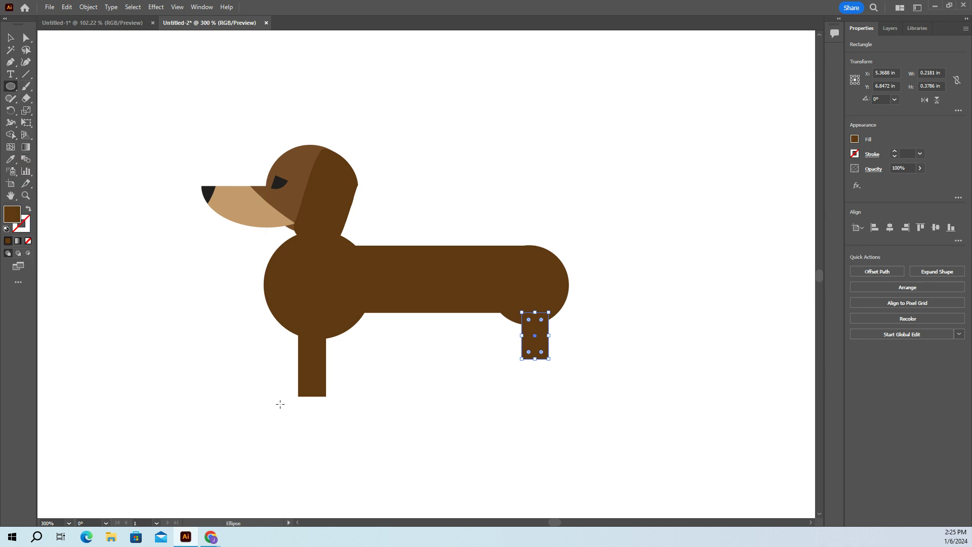
left_click_drag(278, 402, 304, 397)
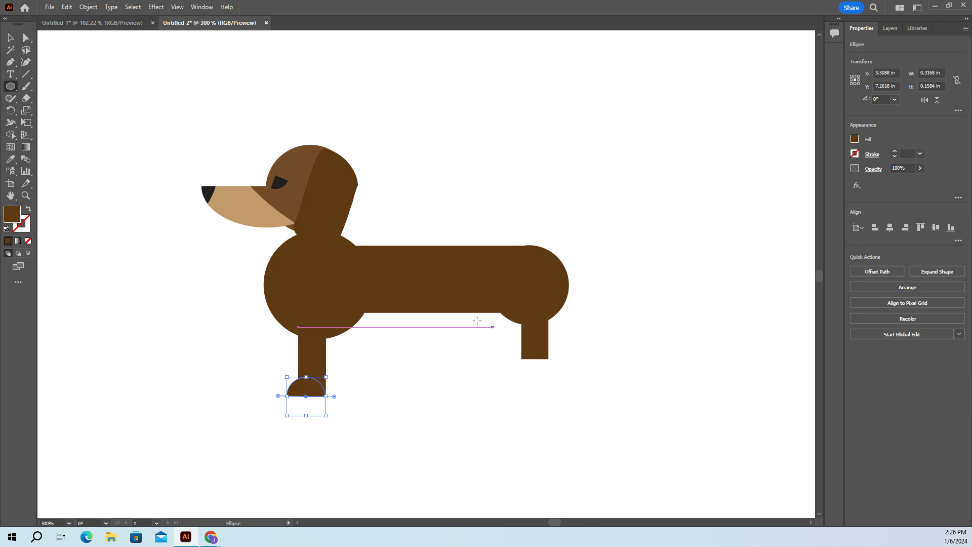
Rotate the rear leg rectangle about 23° backward and add an ellipse about 0.30 × 0.27 in at its lower end as the joint
key("v")
left_click(534, 351)
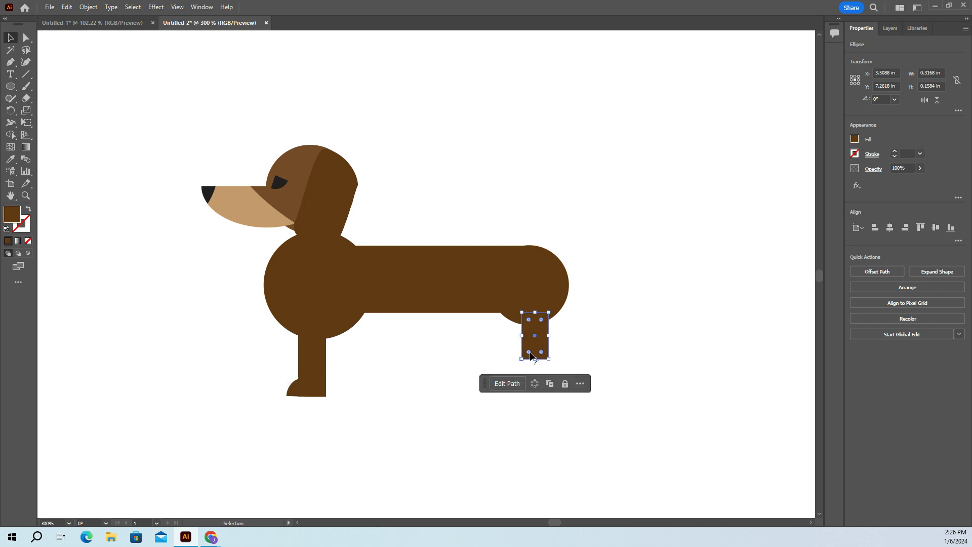
left_click_drag(550, 361, 546, 336)
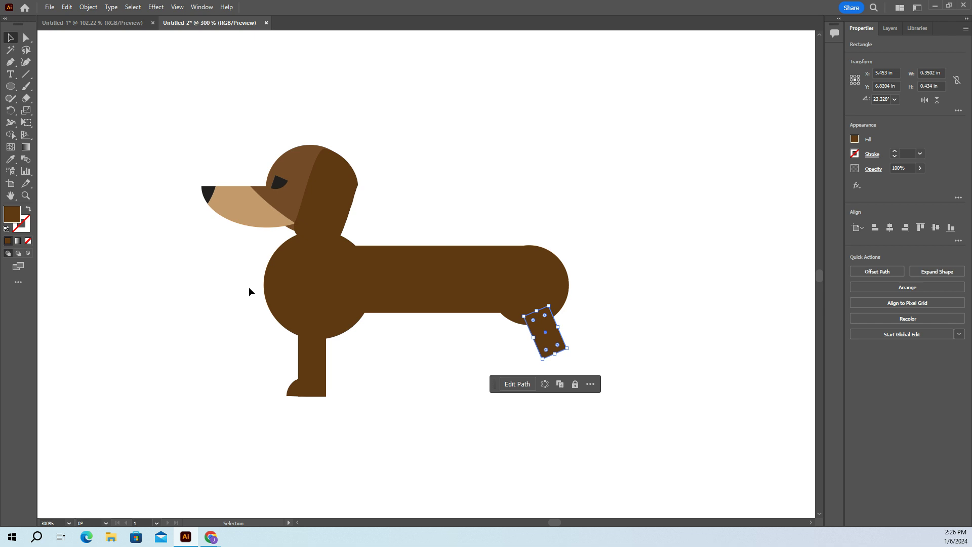
left_click(9, 89)
left_click_drag(394, 399, 549, 356)
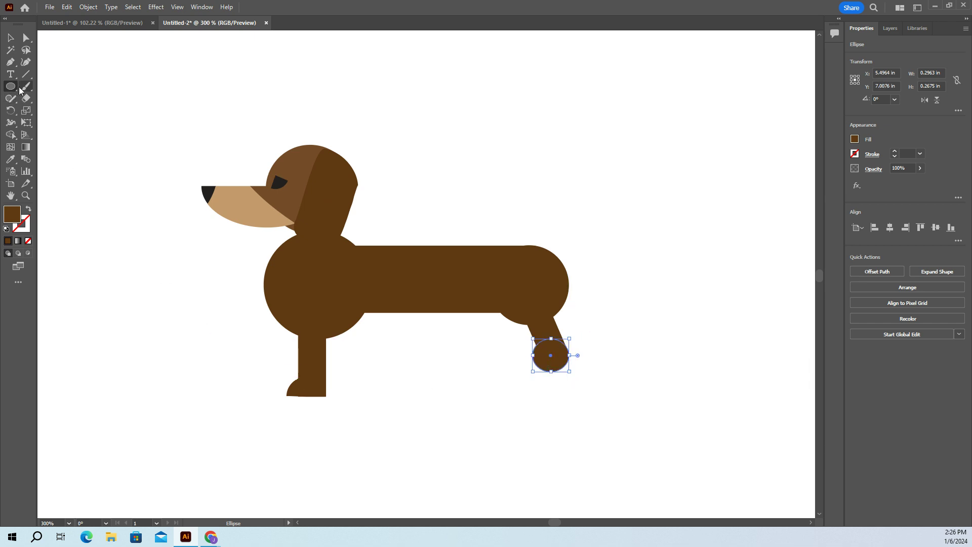
Draw a lower rear leg rectangle about 0.18 × 0.37 in, rotate it to about 339° and place it below the joint
left_click_drag(13, 90, 48, 86)
left_click_drag(498, 405, 520, 450)
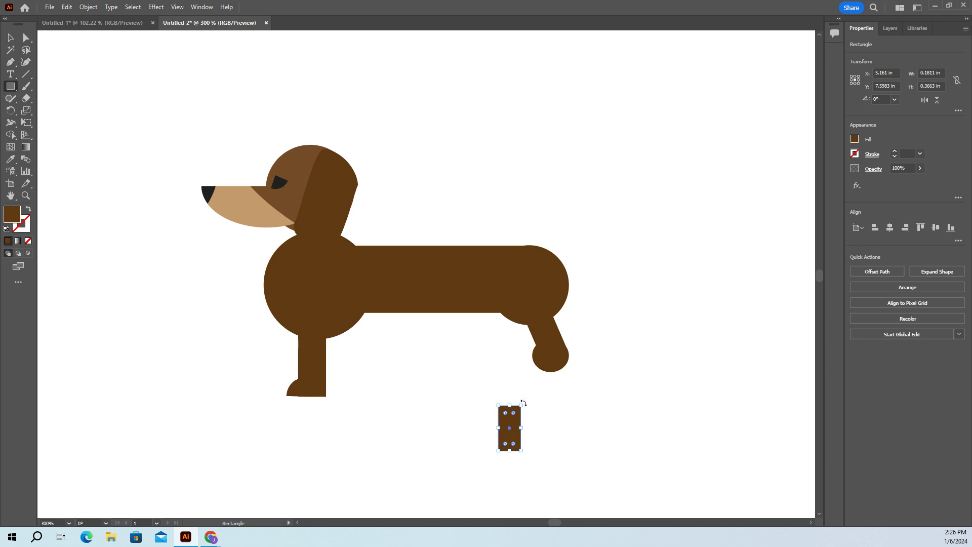
left_click_drag(524, 403, 551, 378)
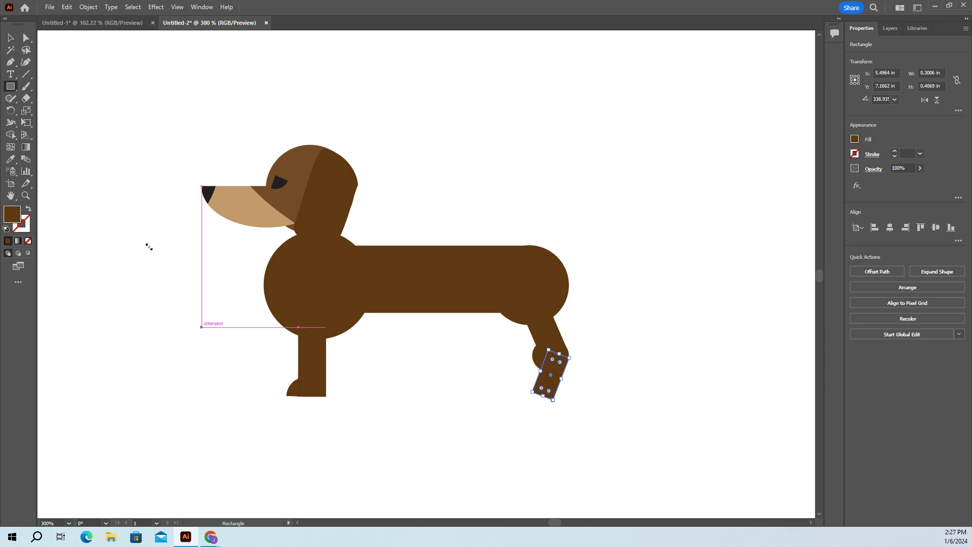
Add a half-ellipse paw about 0.35 × 0.18 in at the foot of the rear leg, protruding forward
left_click_drag(8, 91, 55, 108)
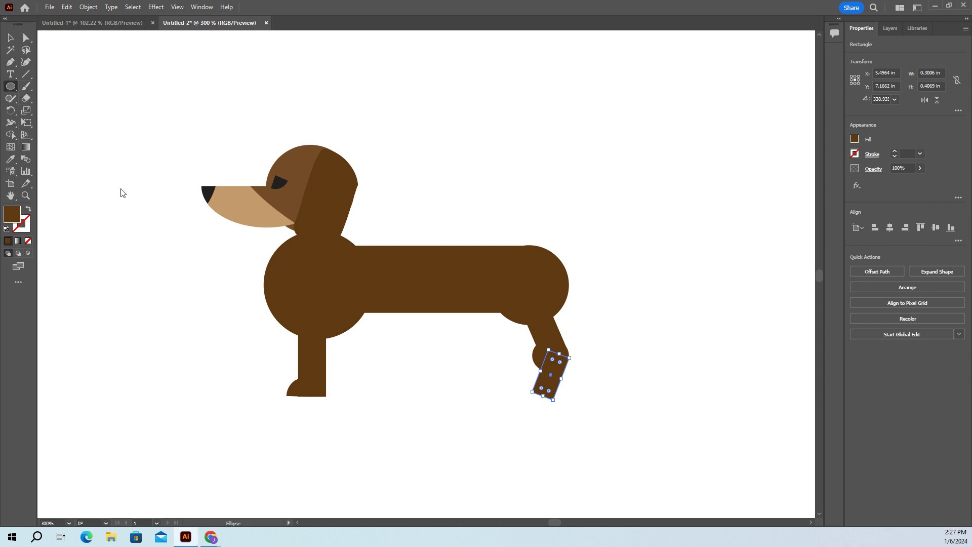
left_click(478, 433)
left_click(510, 285)
left_click_drag(470, 412, 532, 400)
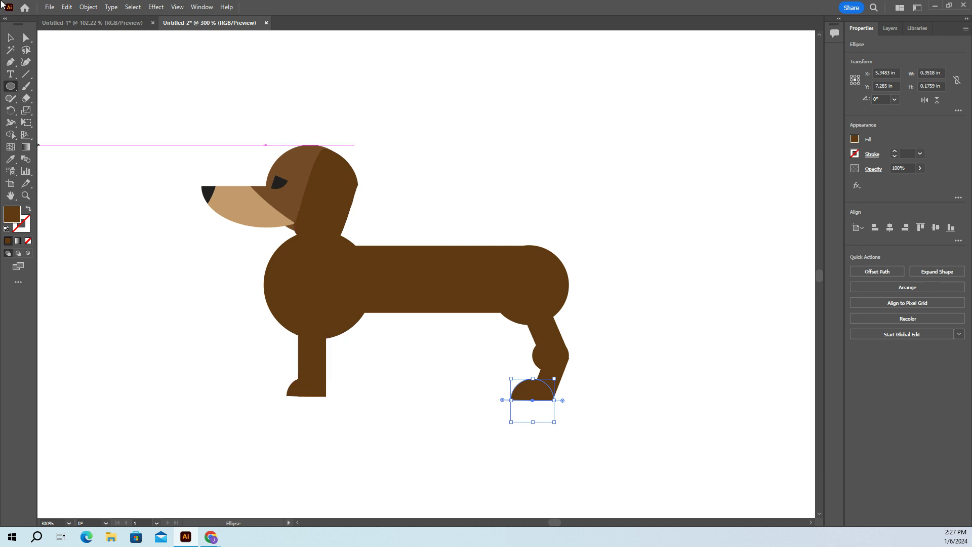
left_click(12, 38)
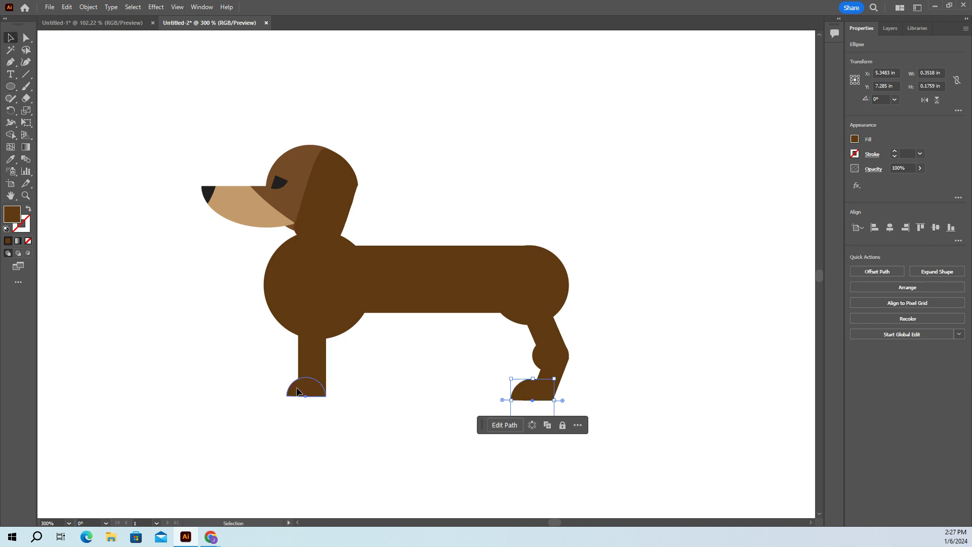
Align the front paw's half-ellipse flush with the back and bottom edges of the front leg, keeping its base level
left_click_drag(296, 391, 313, 395)
left_click(418, 411)
left_click(418, 424)
left_click(414, 447)
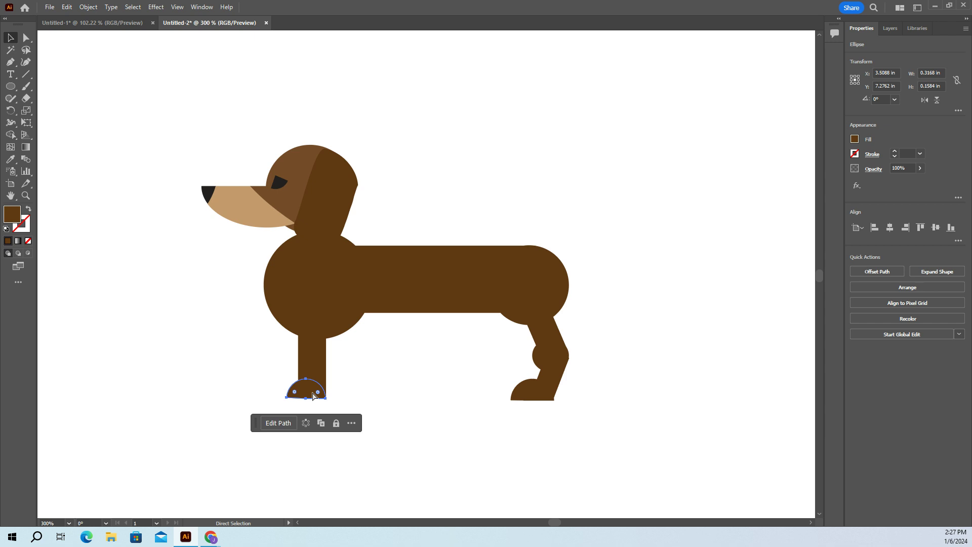
key("ctrl+=")
key("ctrl+=")
key("ctrl+=")
key("ctrl+=")
key("ctrl+=")
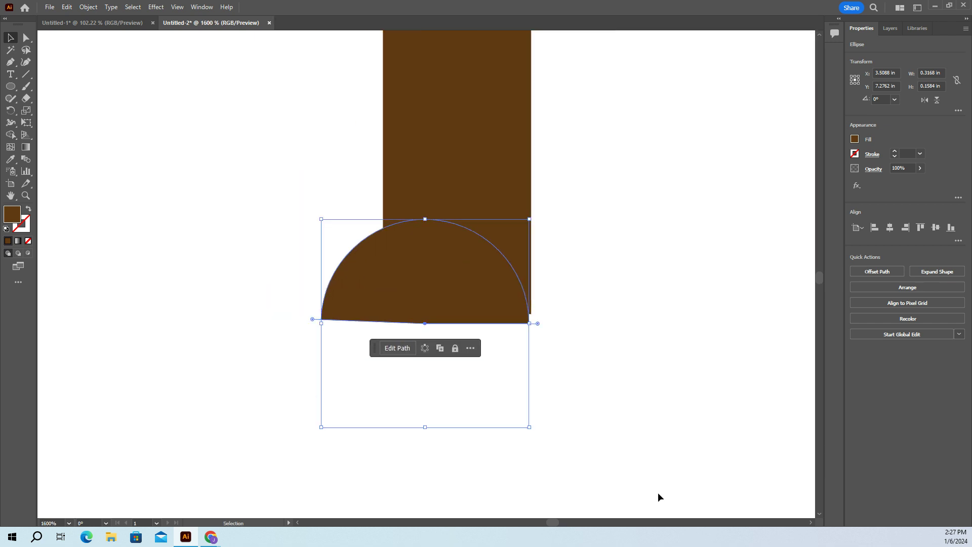
left_click_drag(484, 323, 437, 283)
left_click_drag(314, 313, 315, 314)
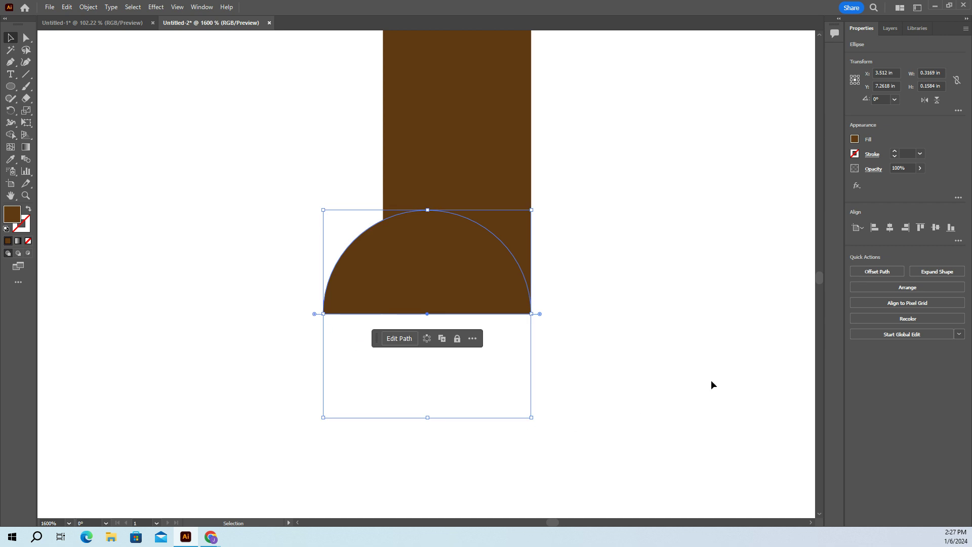
key("a")
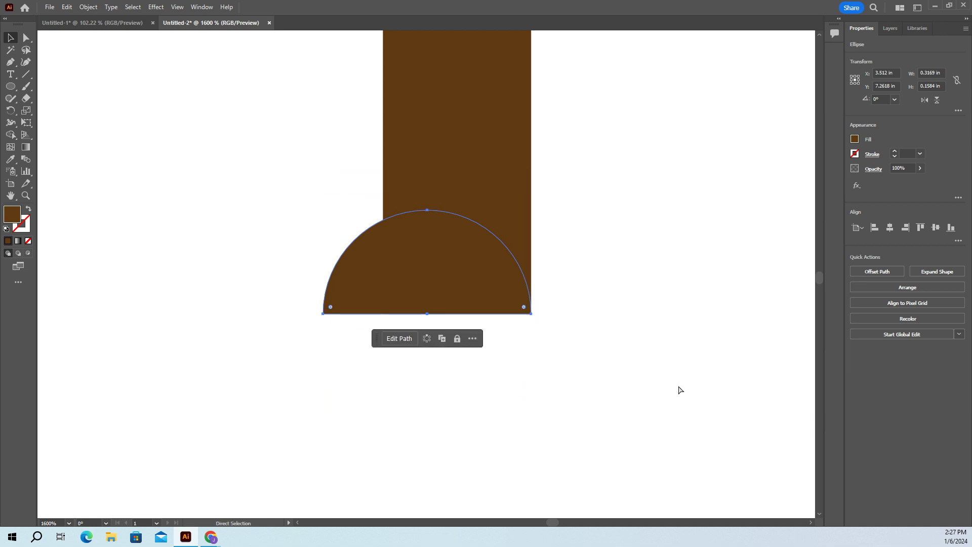
key("ctrl+minus")
key("ctrl+minus")
key("ctrl+minus")
key("ctrl+minus")
key("ctrl+minus")
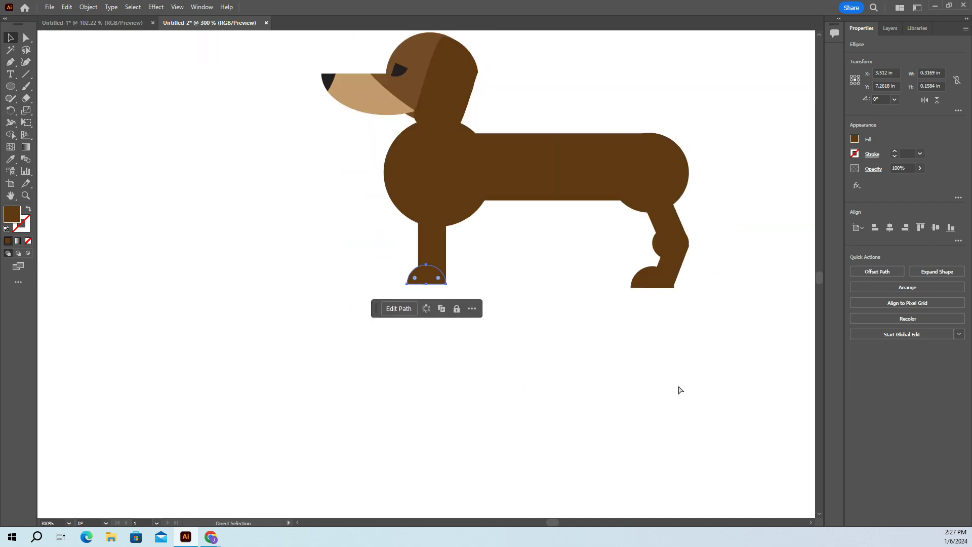
key("v")
left_click(658, 340)
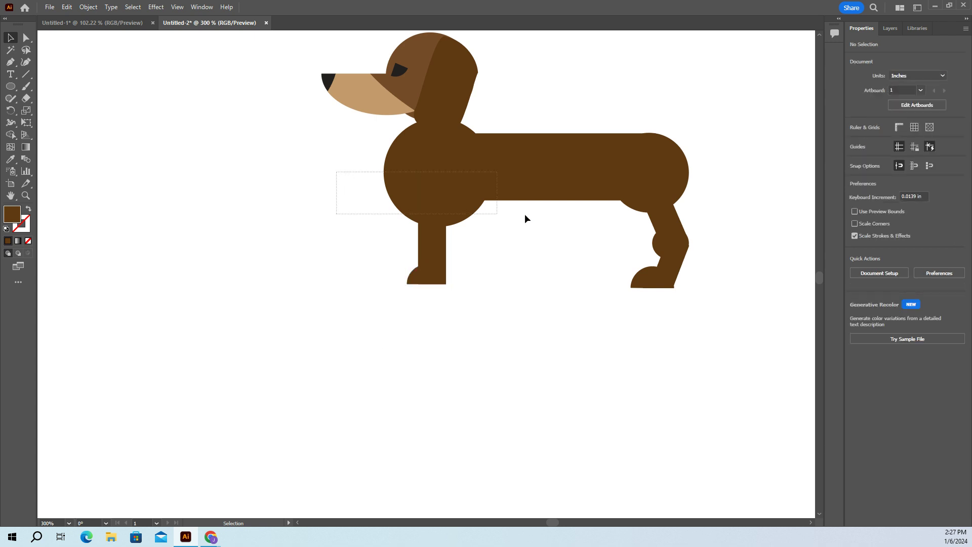
Merge the dachshund's body, front leg, rear leg pieces and paws into one shape with the Shape Builder
left_click_drag(524, 219, 691, 353)
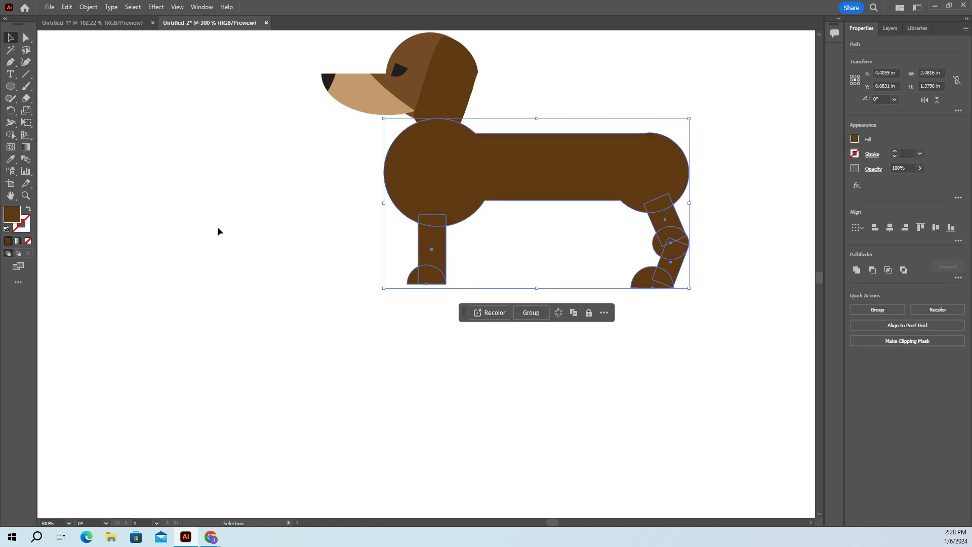
left_click(11, 134)
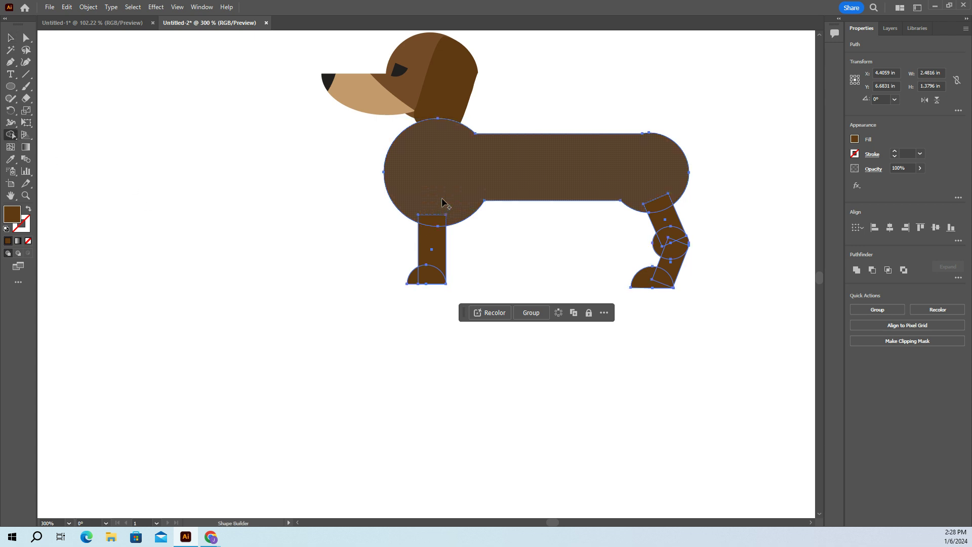
mouse_move(427, 238)
left_mouse_down()
mouse_move(433, 272)
mouse_move(420, 278)
left_mouse_up()
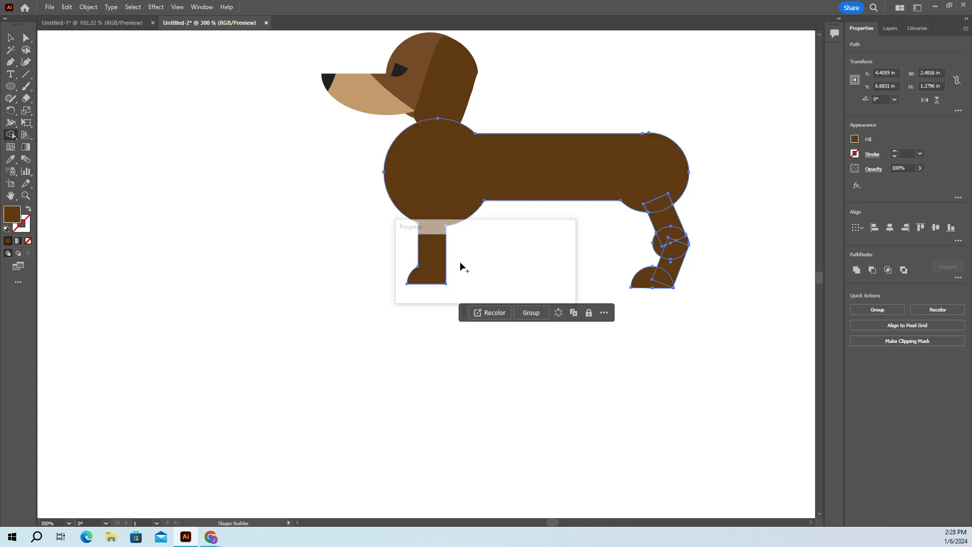
mouse_move(642, 178)
left_mouse_down()
mouse_move(675, 242)
mouse_move(661, 283)
left_mouse_up()
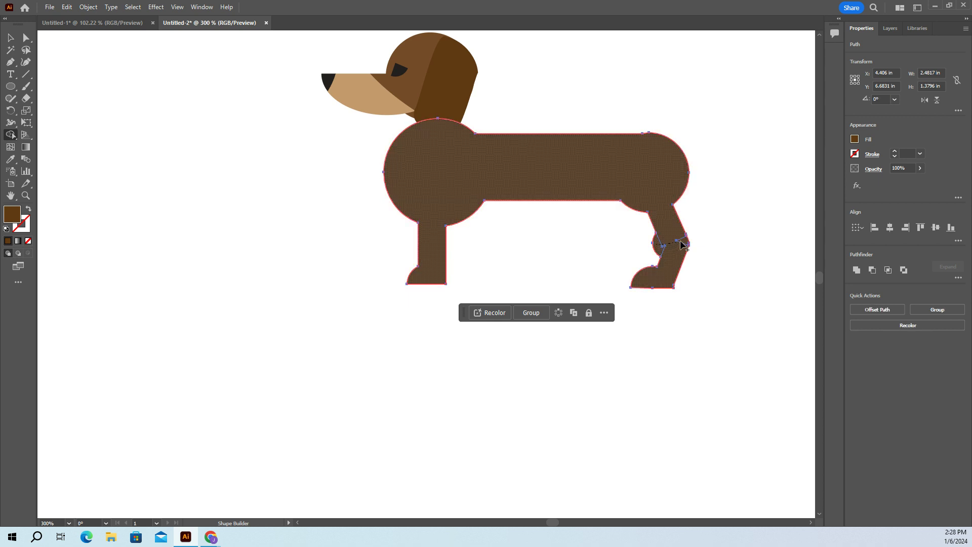
left_click(681, 243)
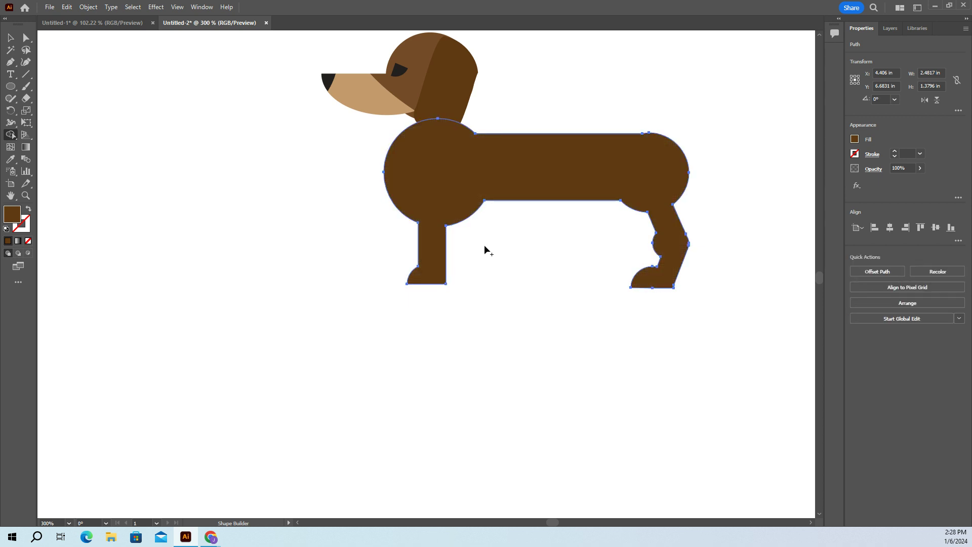
Send the merged body shape to the back, behind the head and ear
scroll(286, 274, "up", 3)
left_click(11, 38)
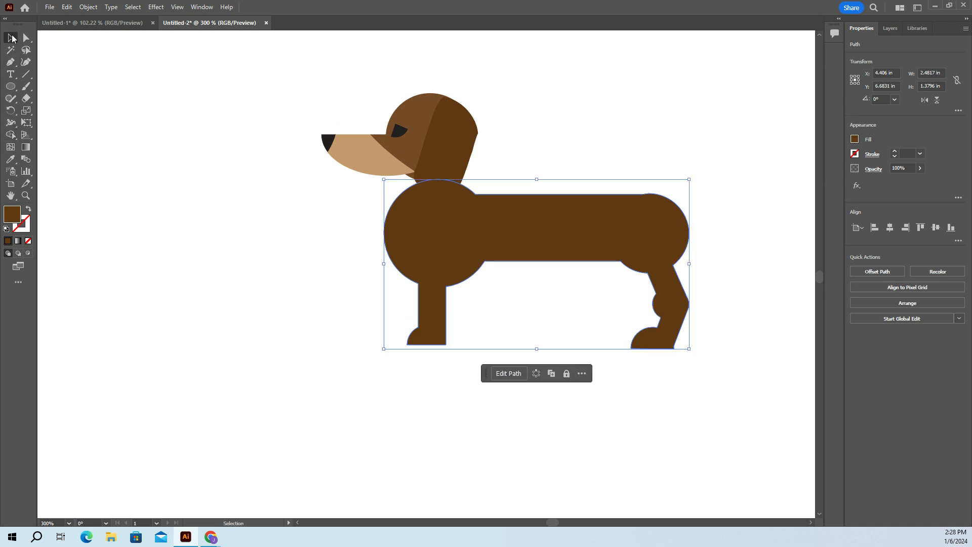
right_click(454, 224)
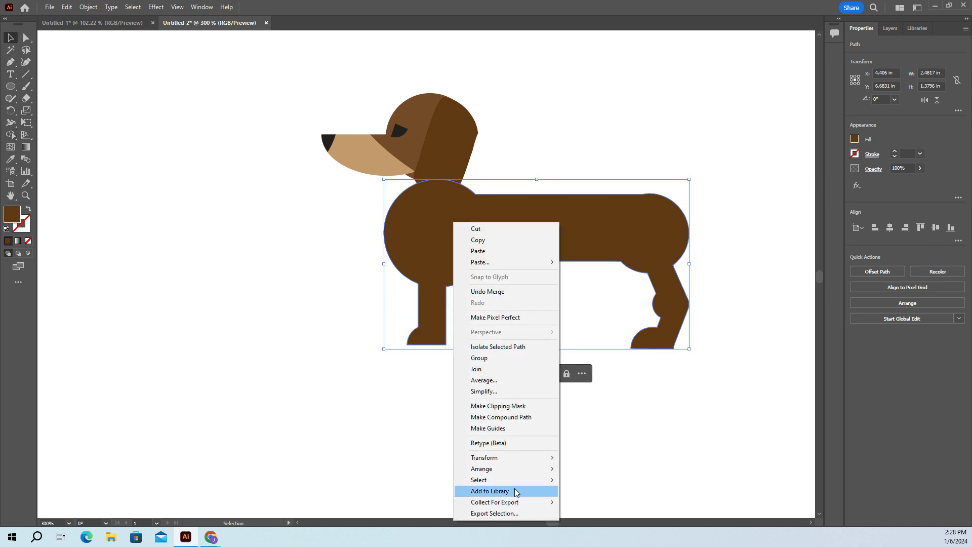
mouse_move(503, 471)
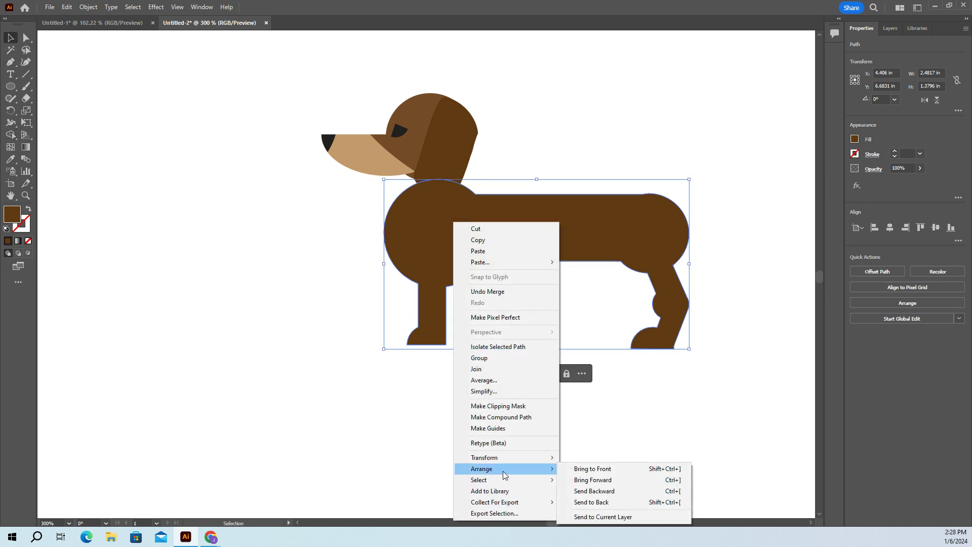
left_click(597, 502)
right_click(459, 236)
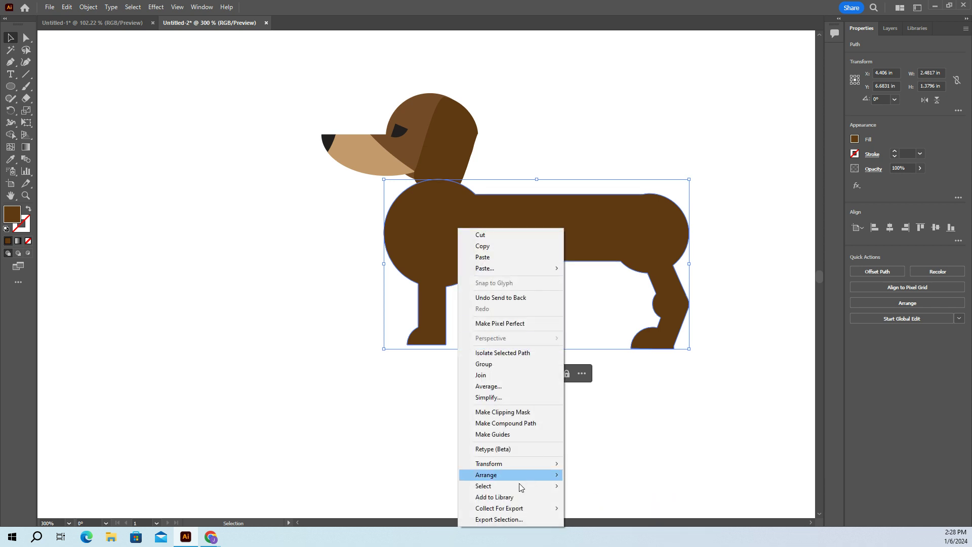
mouse_move(499, 478)
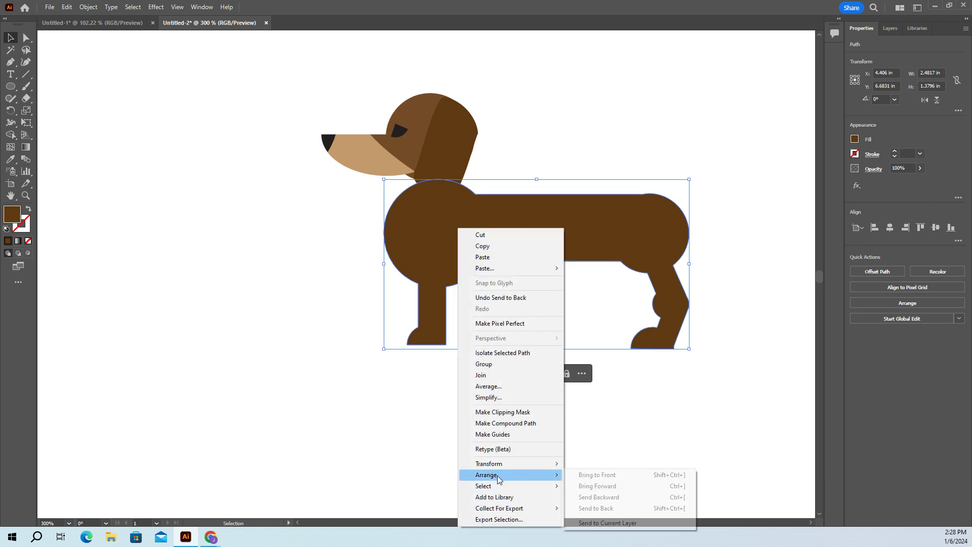
left_click(593, 508)
left_click(542, 344)
Change the ear's fill to the grey-brown swatch C=55 M=60 Y=65 K=40
left_click(448, 152)
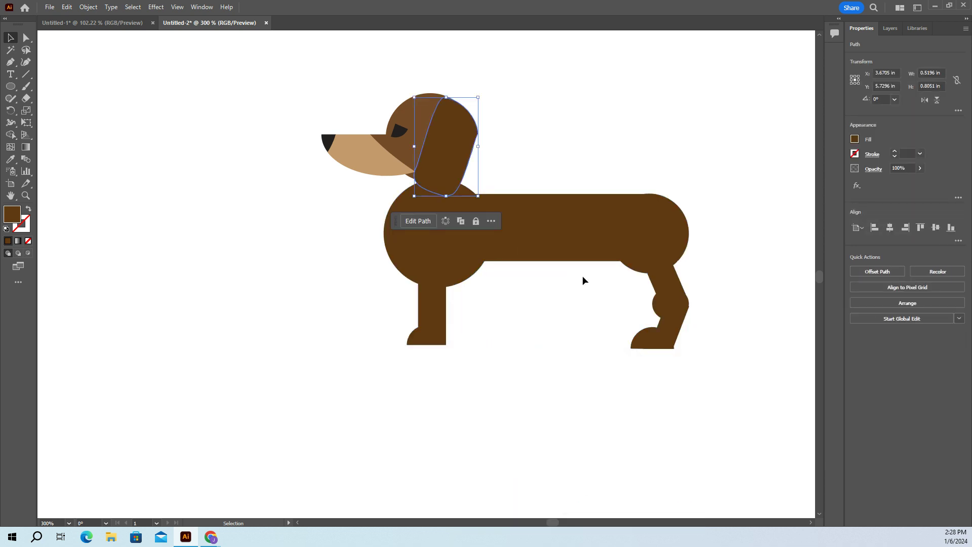
left_click(855, 140)
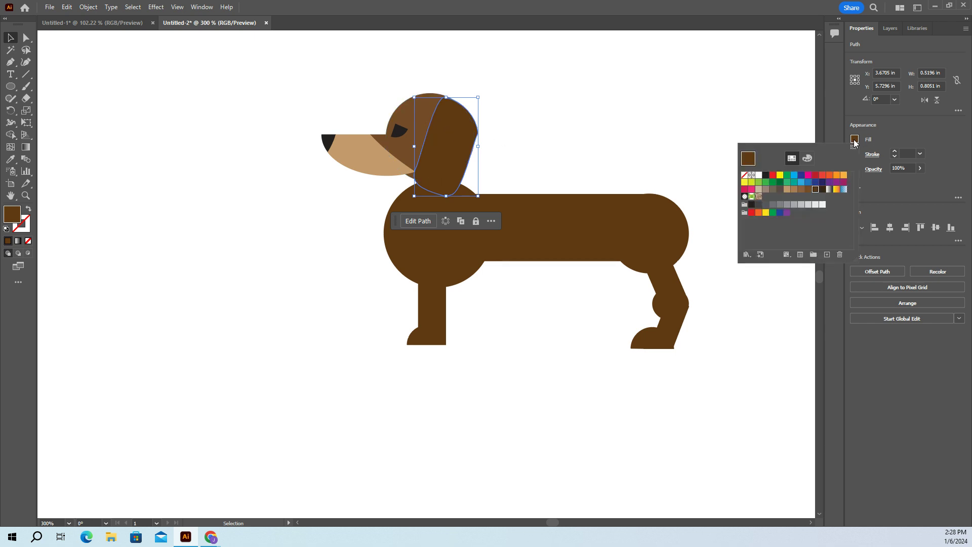
left_click(801, 190)
left_click(793, 190)
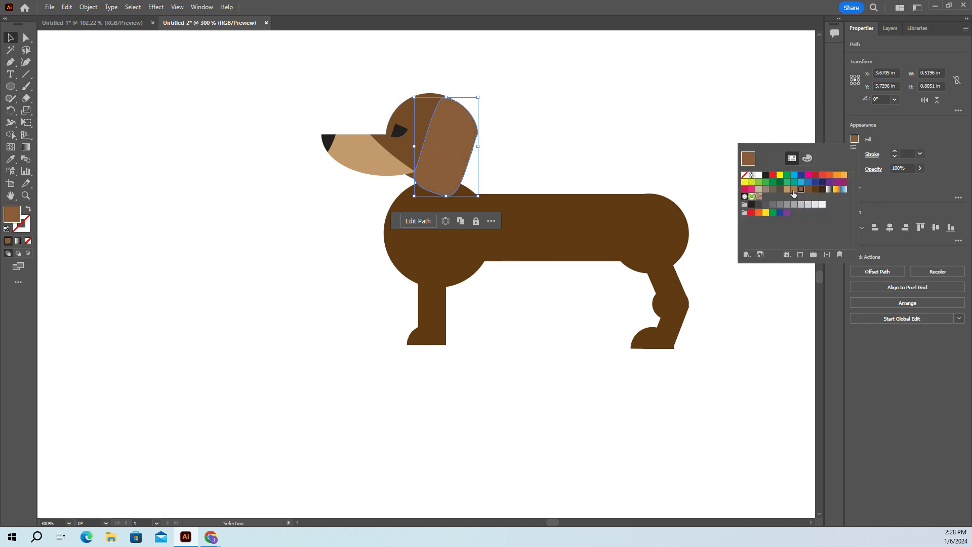
left_click(786, 189)
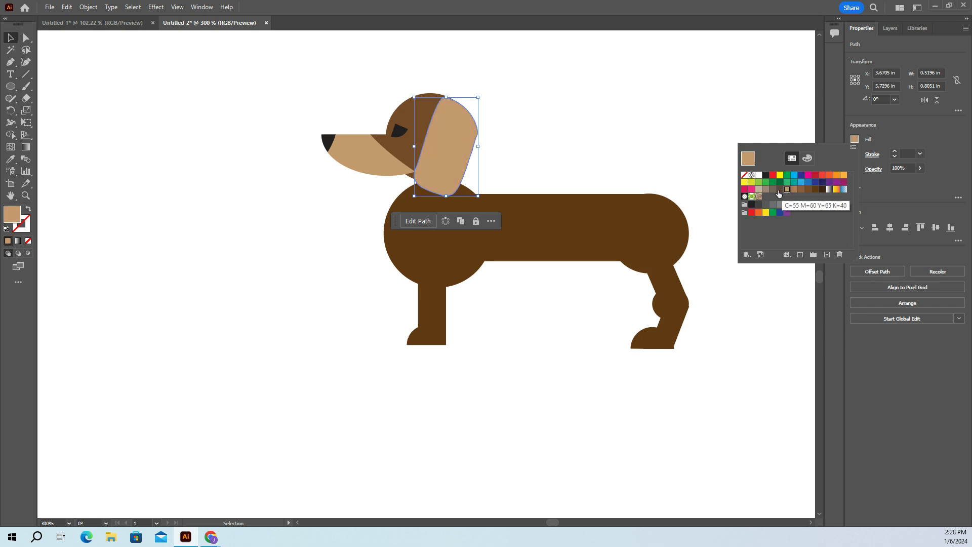
left_click(780, 190)
left_click(577, 159)
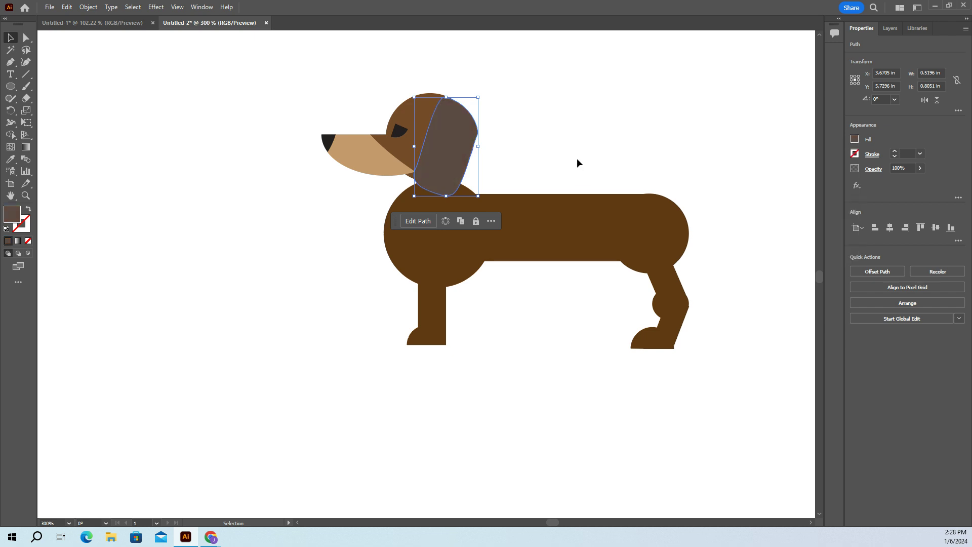
left_click(552, 369)
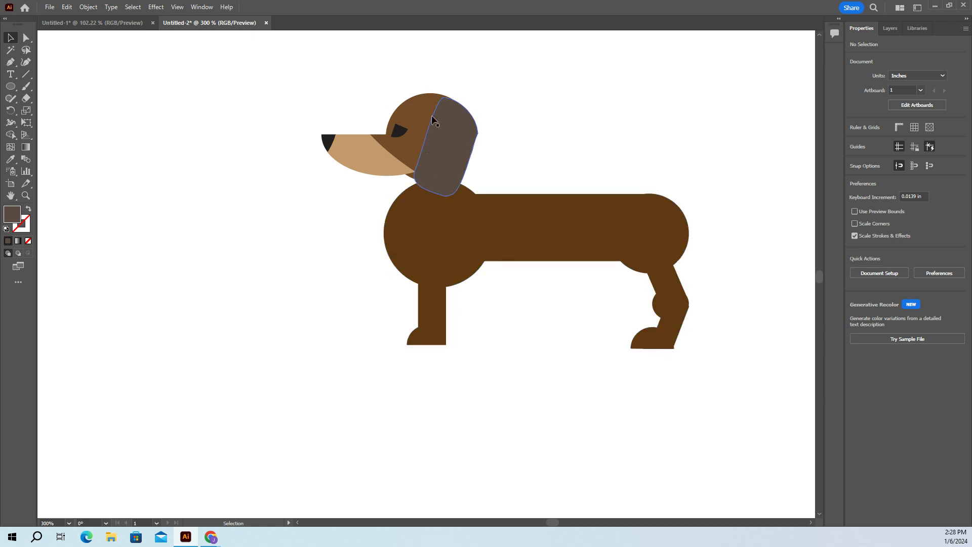
Group the dachshund's head with its ear
mouse_move(424, 113)
left_mouse_down()
mouse_move(424, 122)
mouse_move(422, 108)
left_mouse_up()
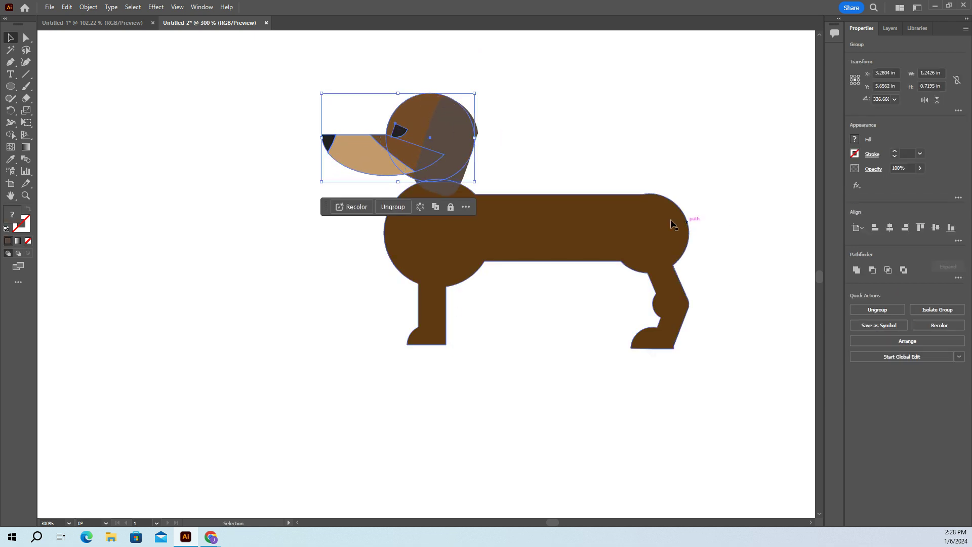
left_click(573, 130)
left_click_drag(272, 66, 490, 174)
left_click(394, 221)
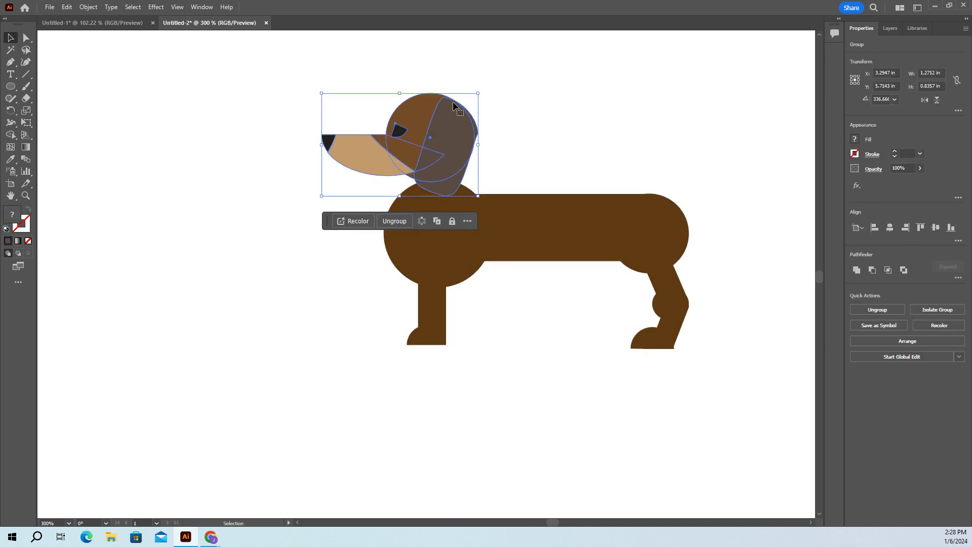
Try lowering the head group slightly onto the body and matching the head circle's fill to the body's dark brown
mouse_move(431, 134)
left_mouse_down()
mouse_move(433, 160)
mouse_move(432, 148)
left_mouse_up()
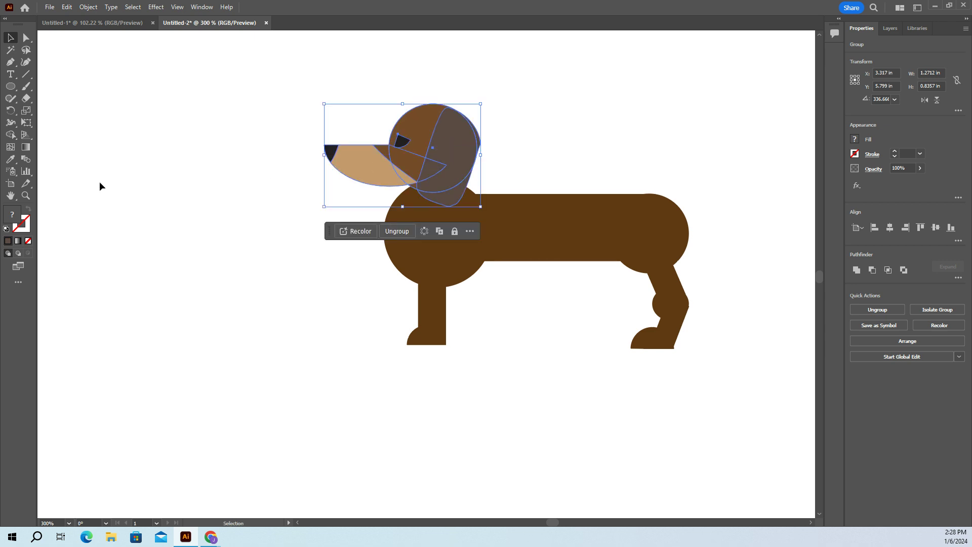
left_click(109, 231)
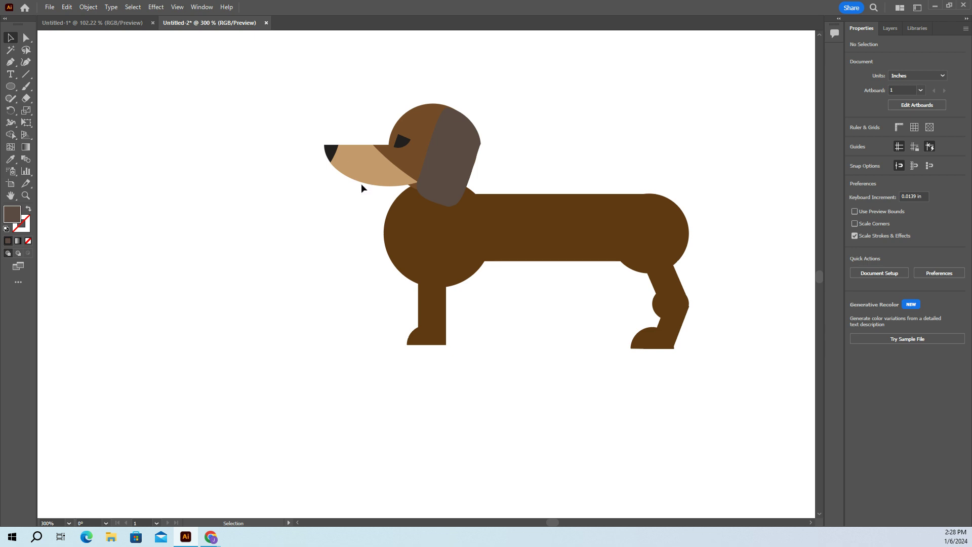
left_click(428, 121)
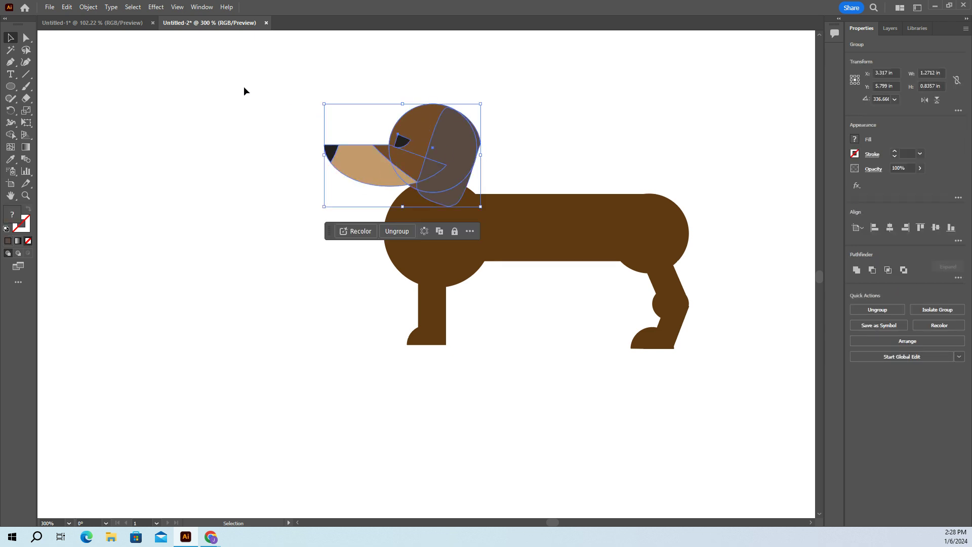
left_click(83, 105)
key("a")
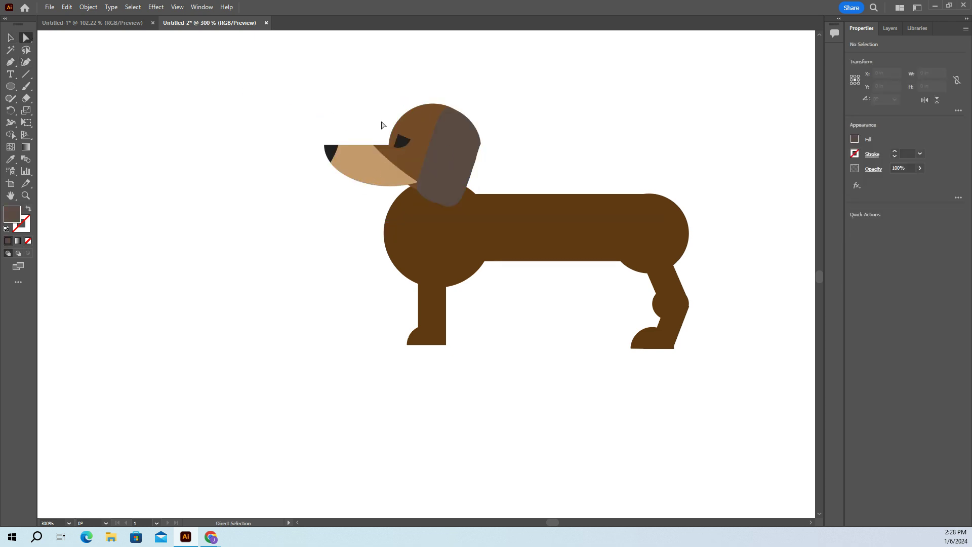
left_click(430, 114)
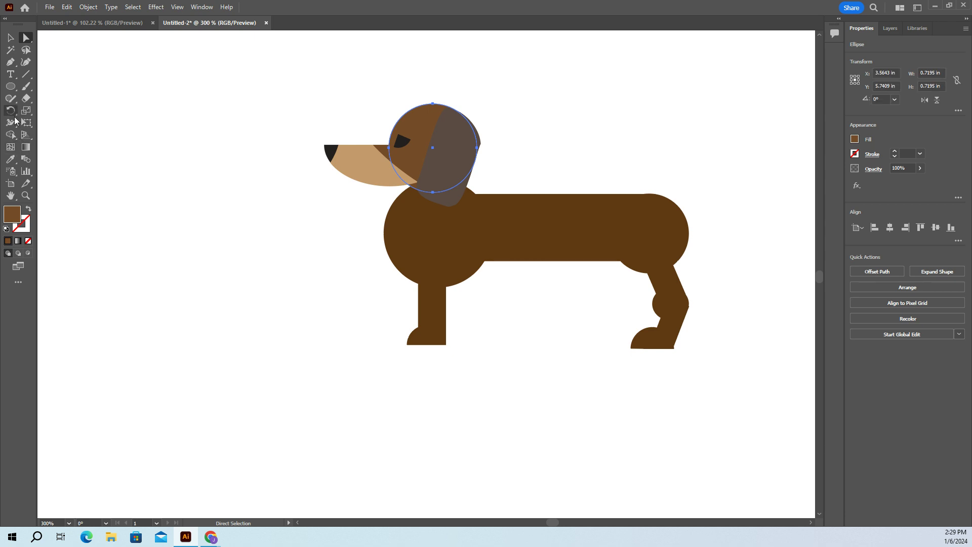
left_click(11, 158)
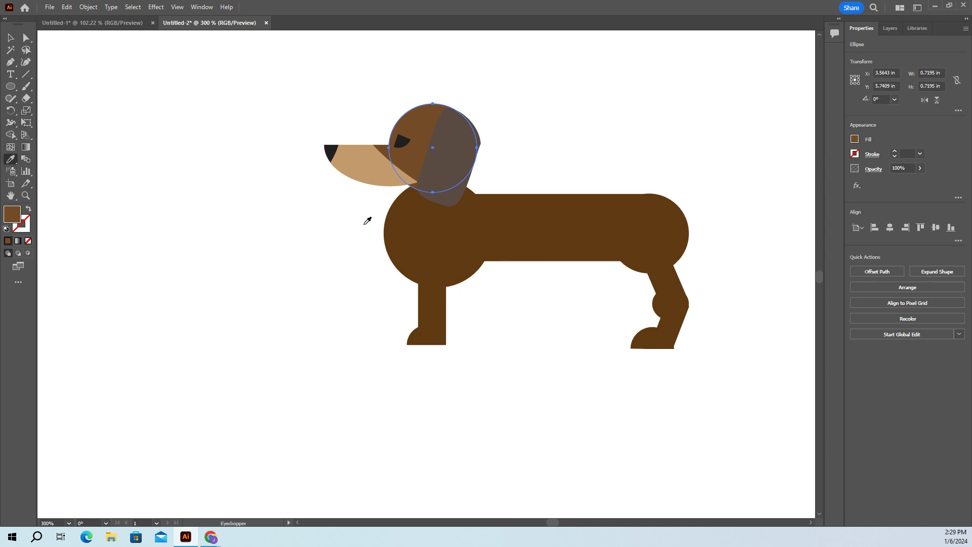
left_click(419, 233)
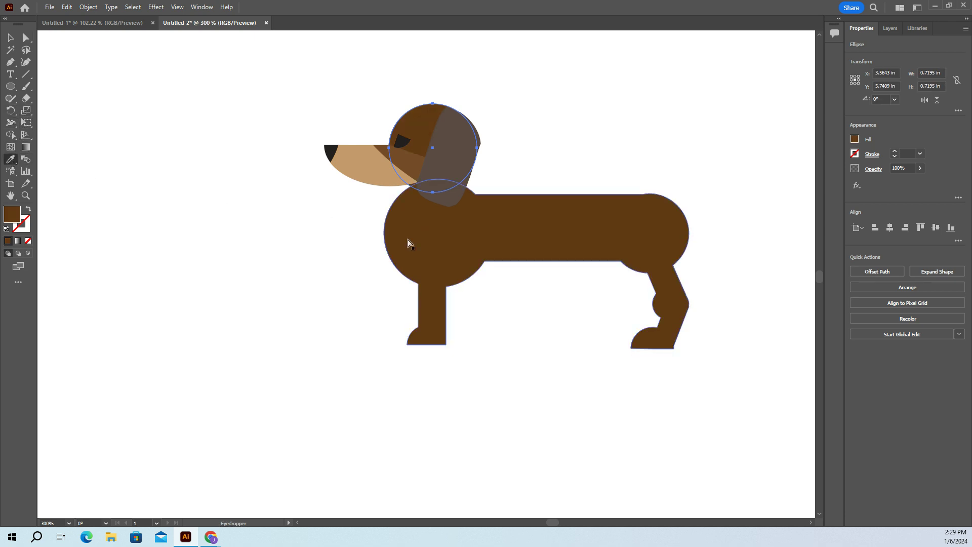
Undo the head circle's recolour and the head group's move, leaving nothing selected
key("ctrl+z")
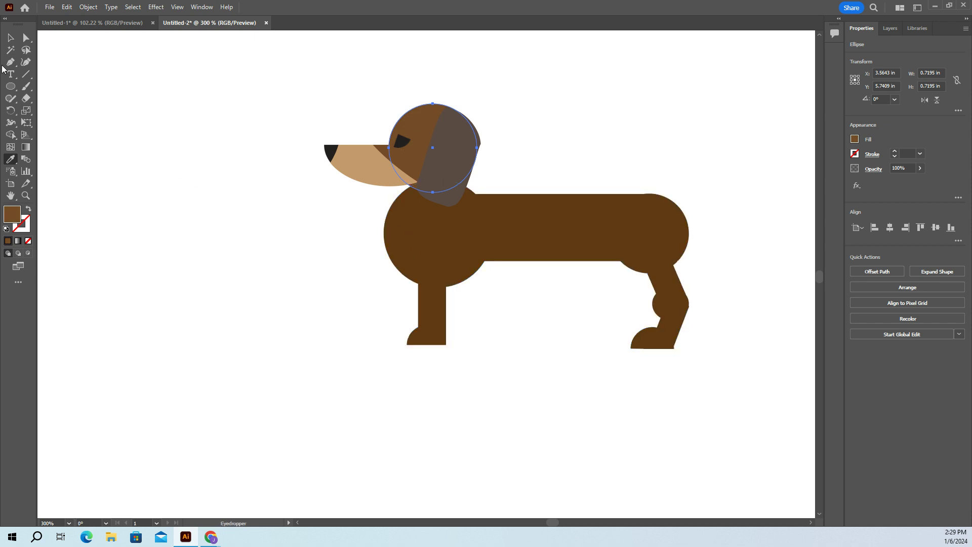
key("ctrl+z")
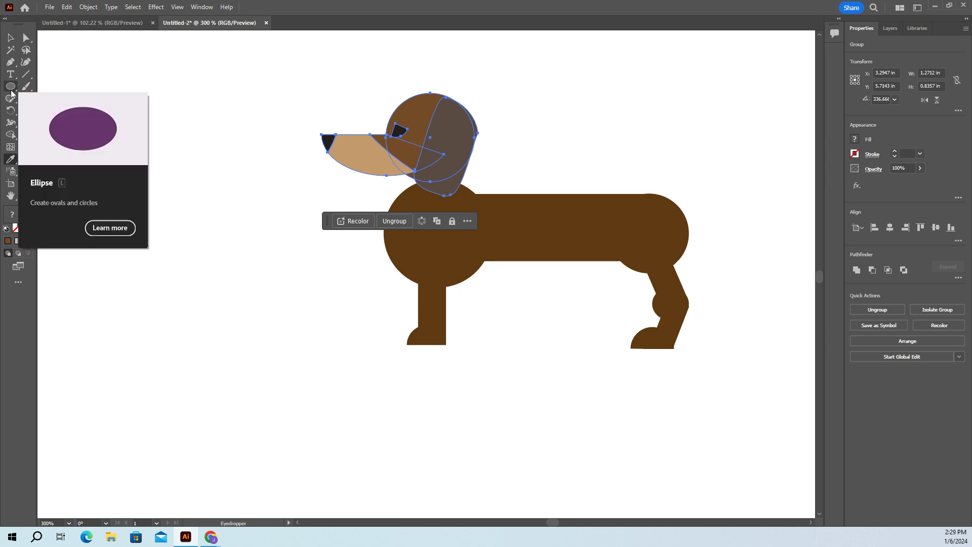
left_click(11, 38)
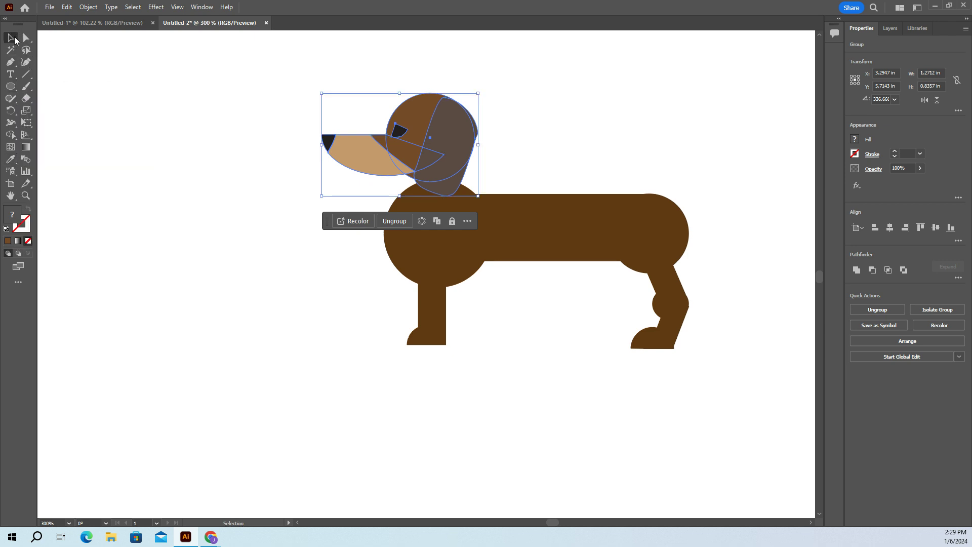
left_click(200, 232)
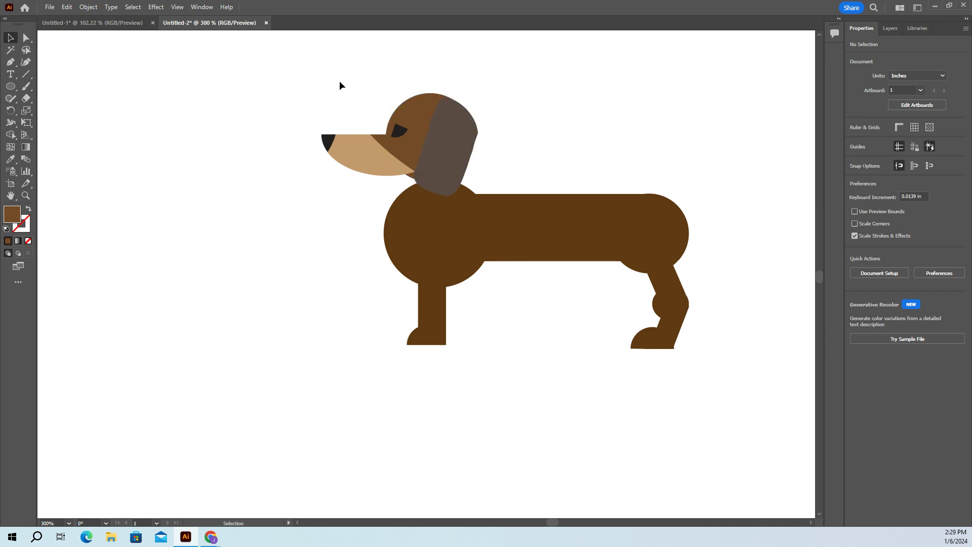
Try grouping the dachshund's head with its body and shifting the whole dog slightly to the left
left_click_drag(319, 76, 482, 183)
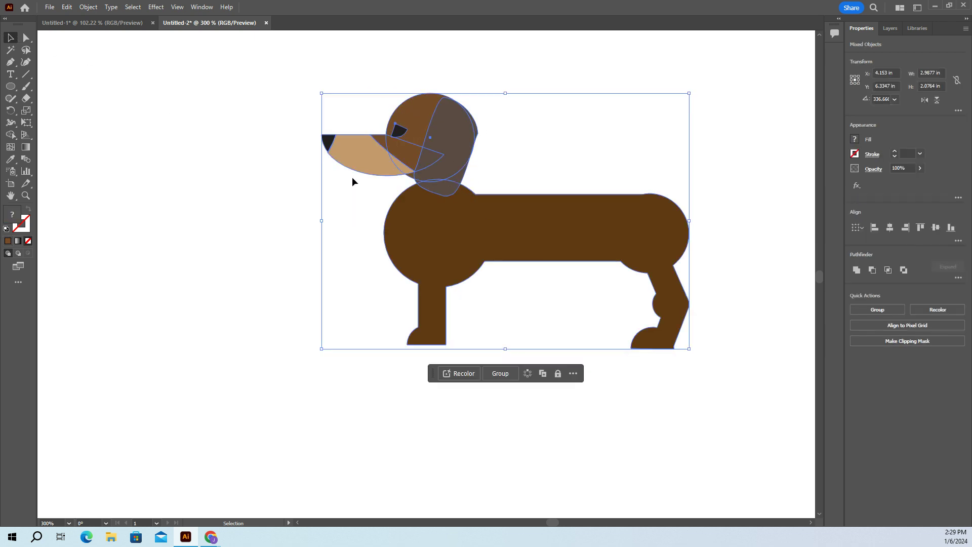
left_click(501, 375)
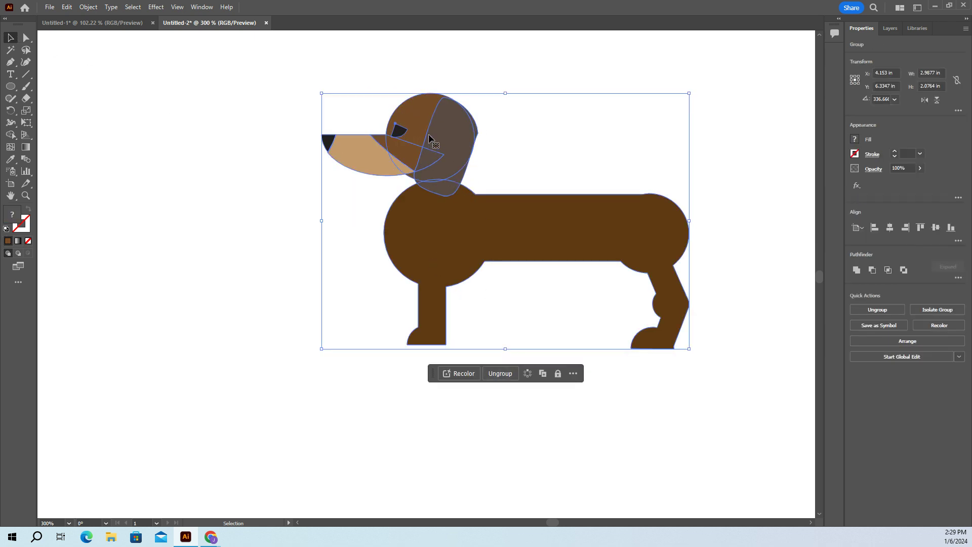
left_click_drag(430, 141, 425, 136)
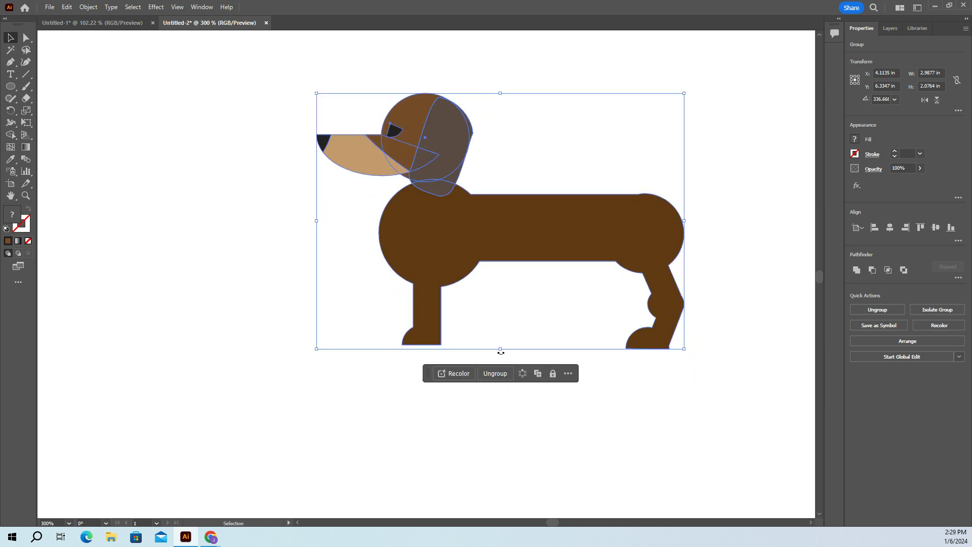
key("ctrl+z")
left_click(299, 441)
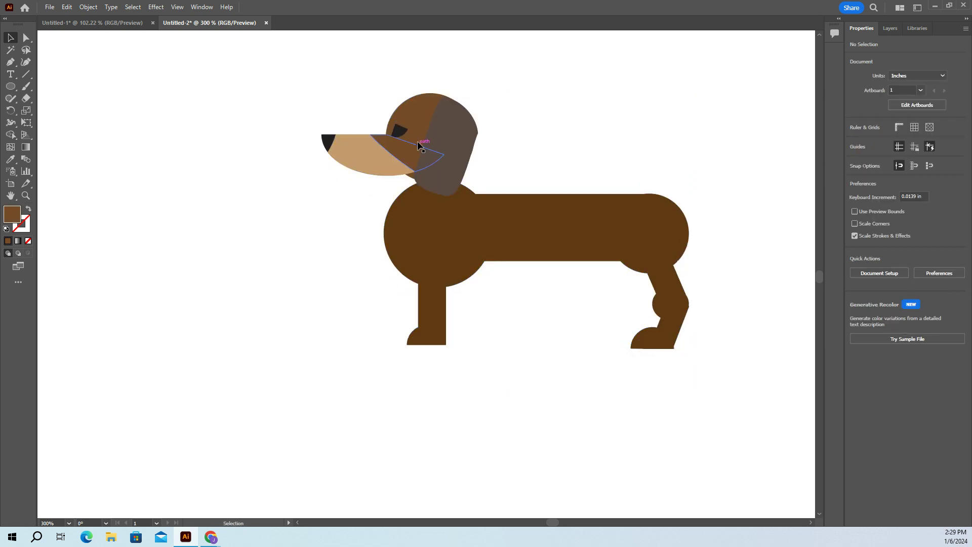
Lower the dachshund's head group slightly so it sits deeper on the body, and leave nothing selected
left_click_drag(424, 130, 471, 167)
left_click(490, 441)
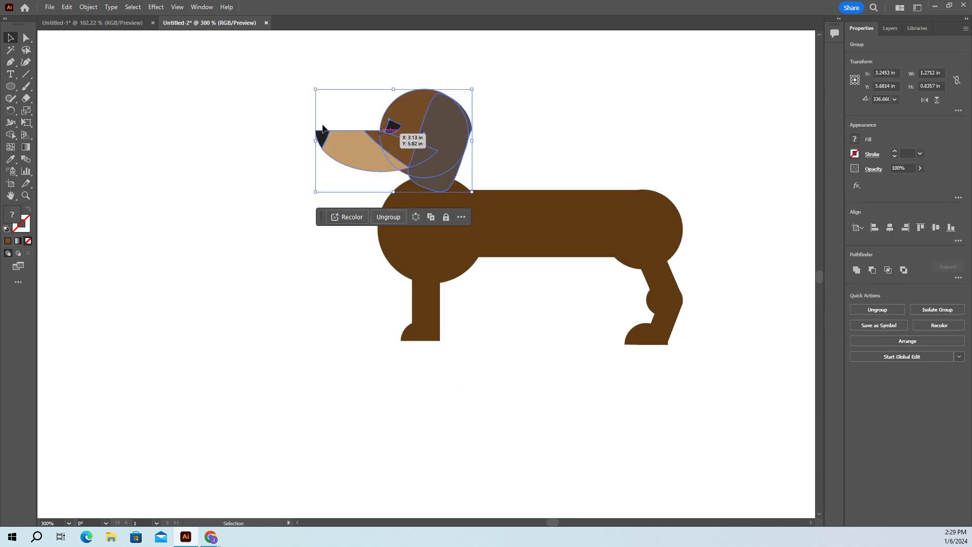
left_click_drag(423, 139, 421, 151)
left_click(209, 306)
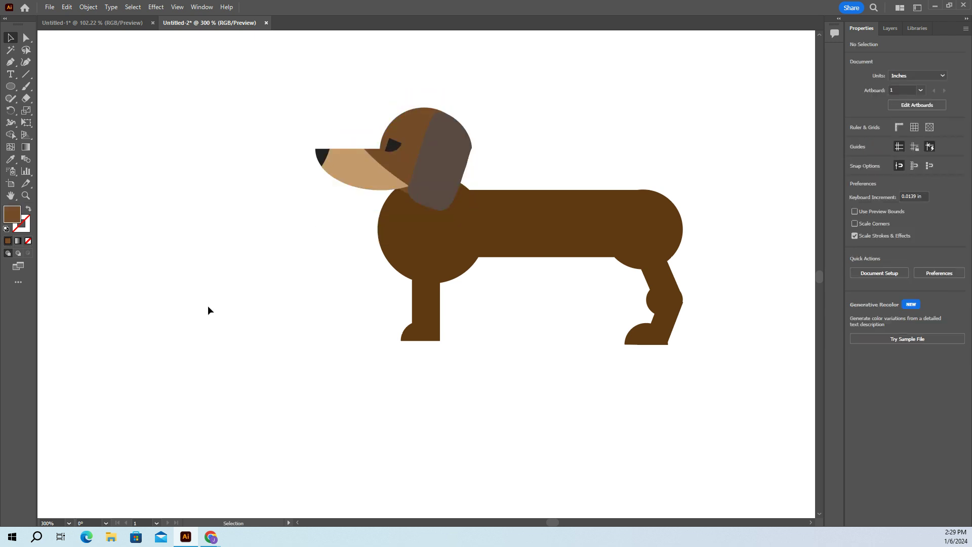
Try recolouring the body and legs with the lighter brown sampled from the head circle
left_click(411, 120)
left_click(58, 73)
left_click(26, 37)
left_click(413, 125)
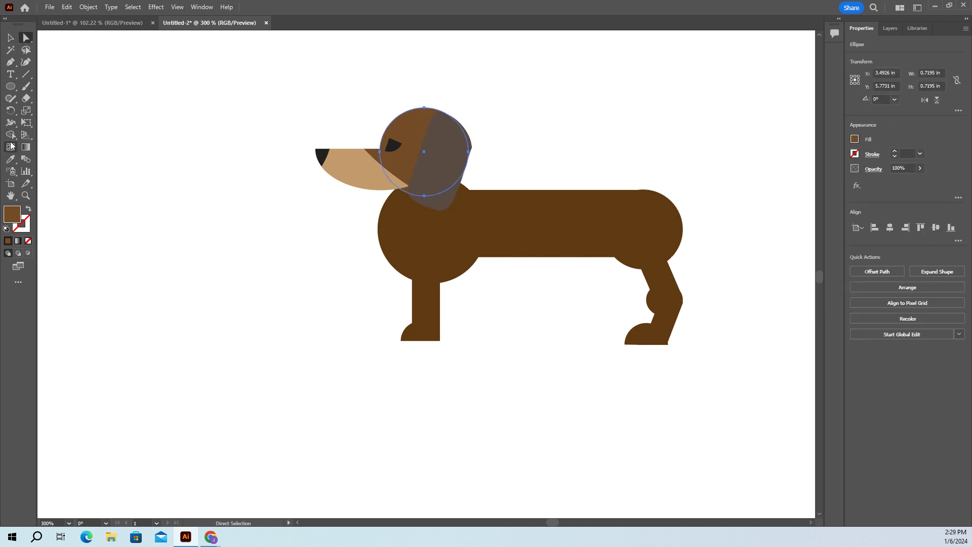
left_click(197, 249)
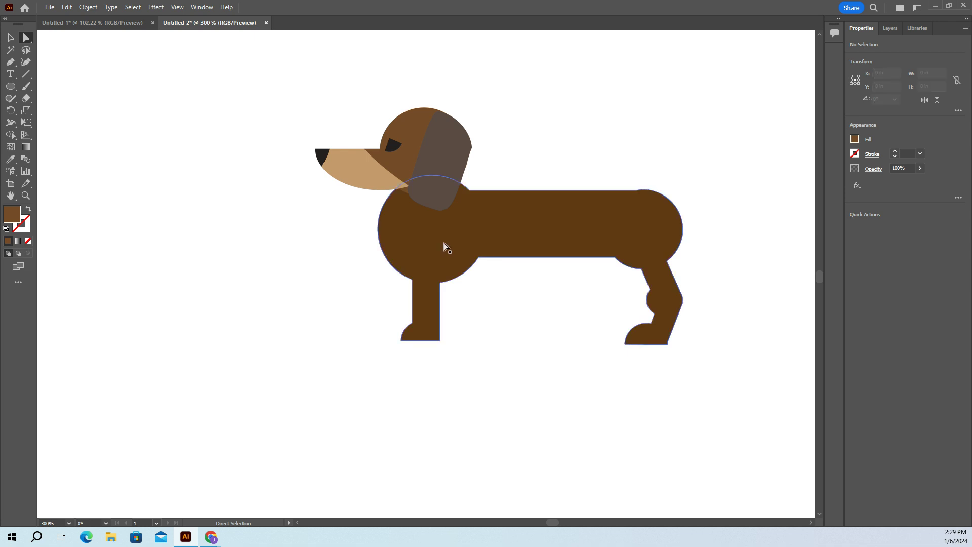
left_click(433, 263)
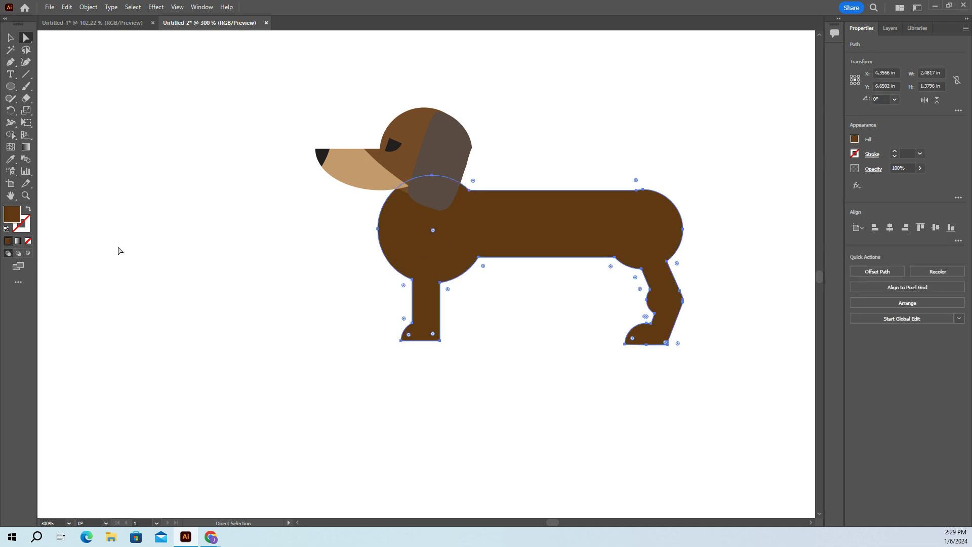
left_click(10, 158)
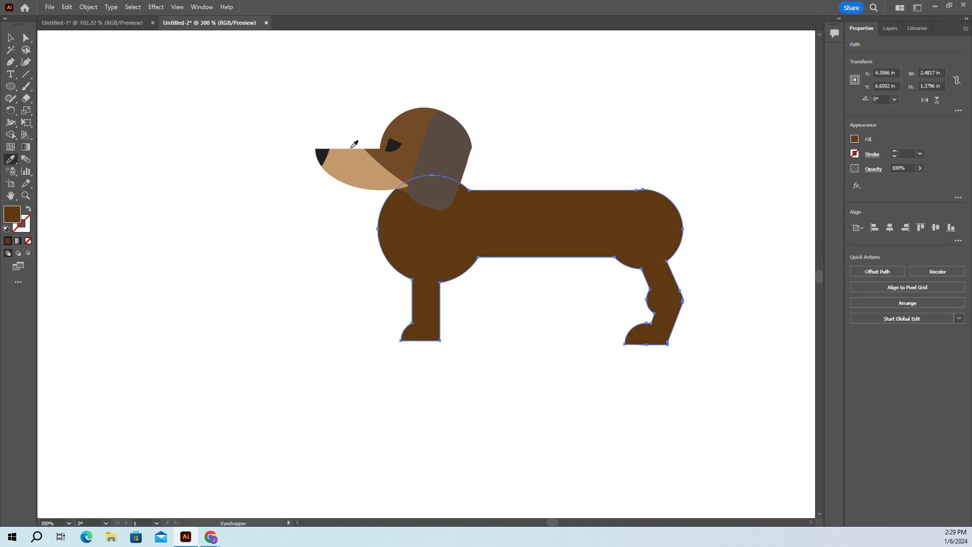
left_click(414, 116)
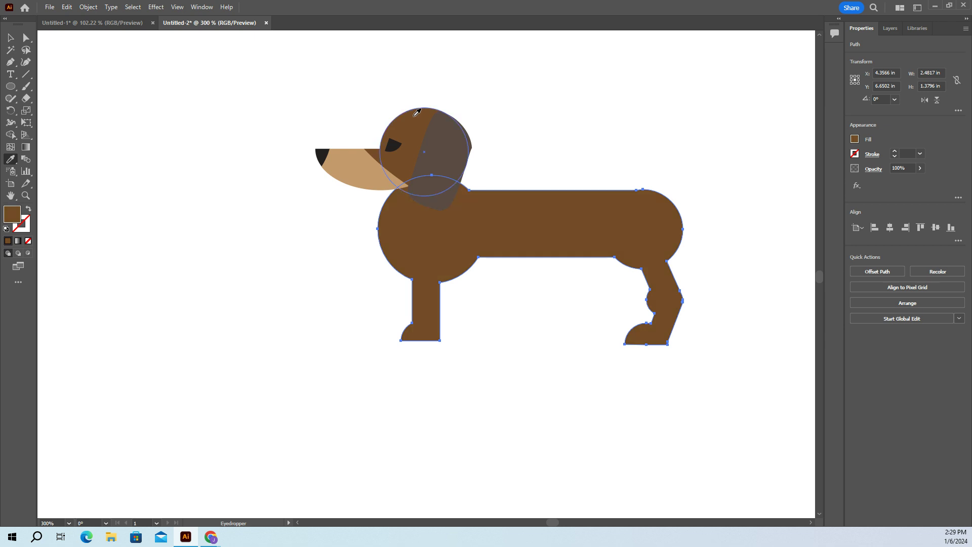
left_click(249, 176)
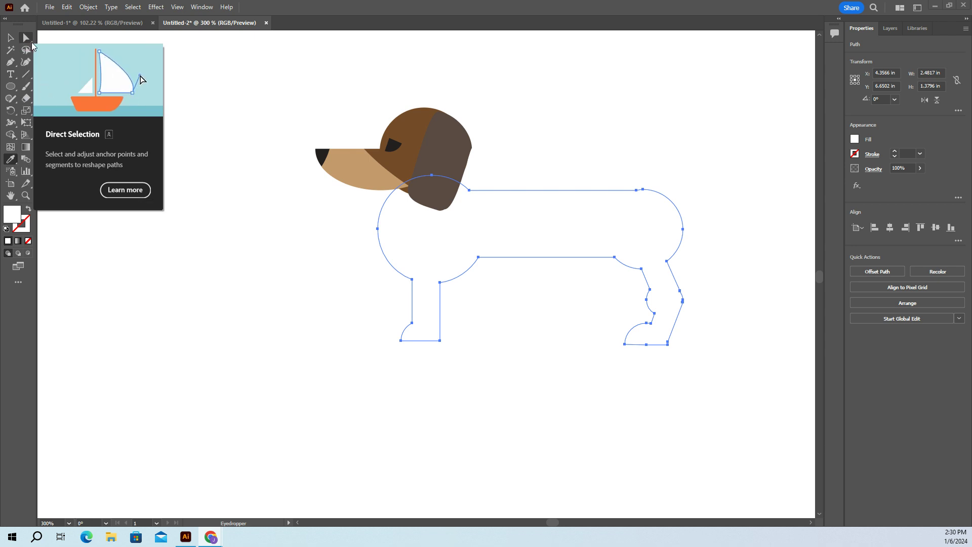
key("v")
left_click(165, 116)
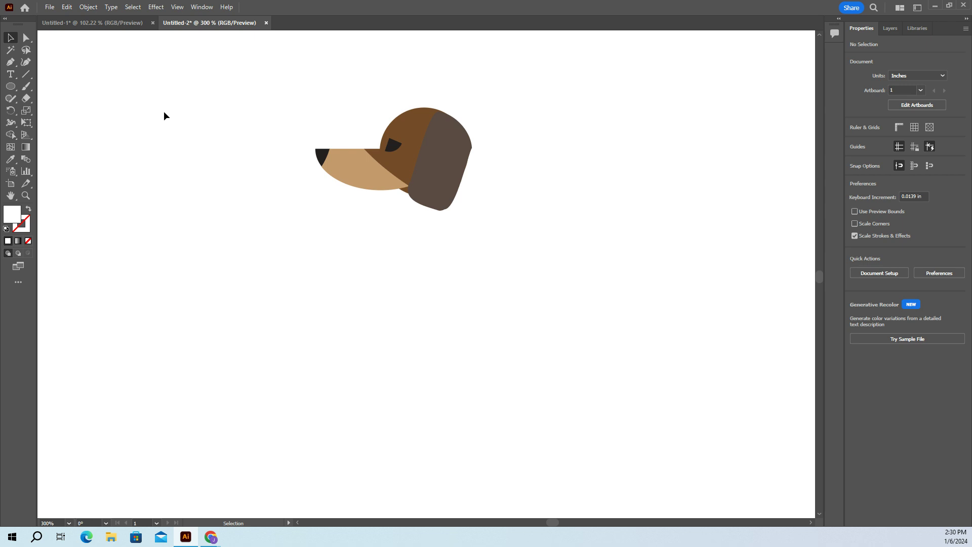
key("ctrl")
Locate the white-filled body path among the objects of Layer 1 and select it
left_click(891, 27)
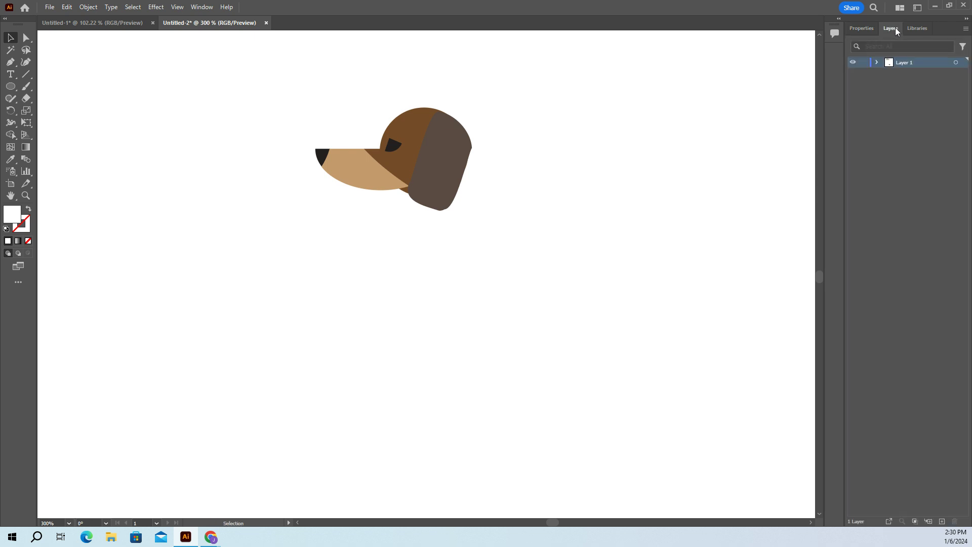
left_click(877, 62)
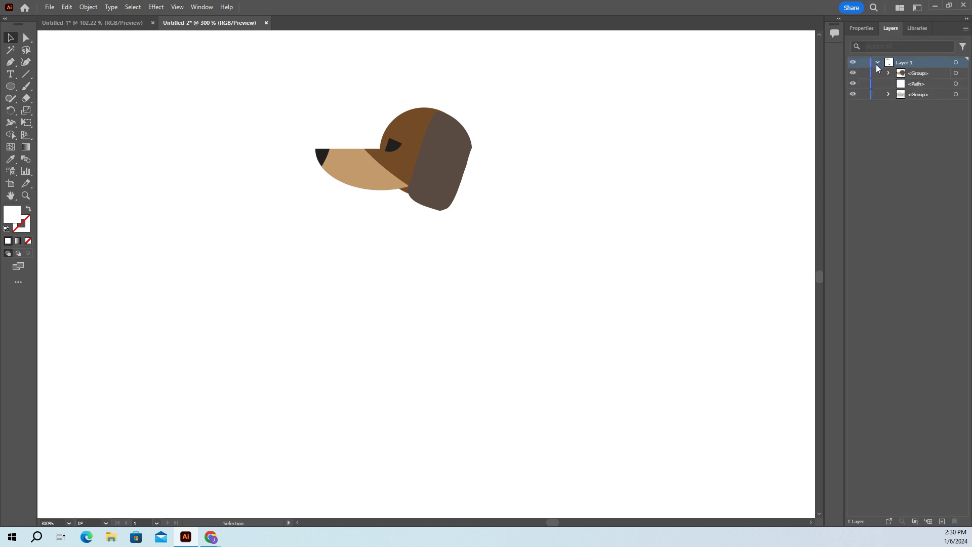
left_click(888, 95)
left_click(921, 107)
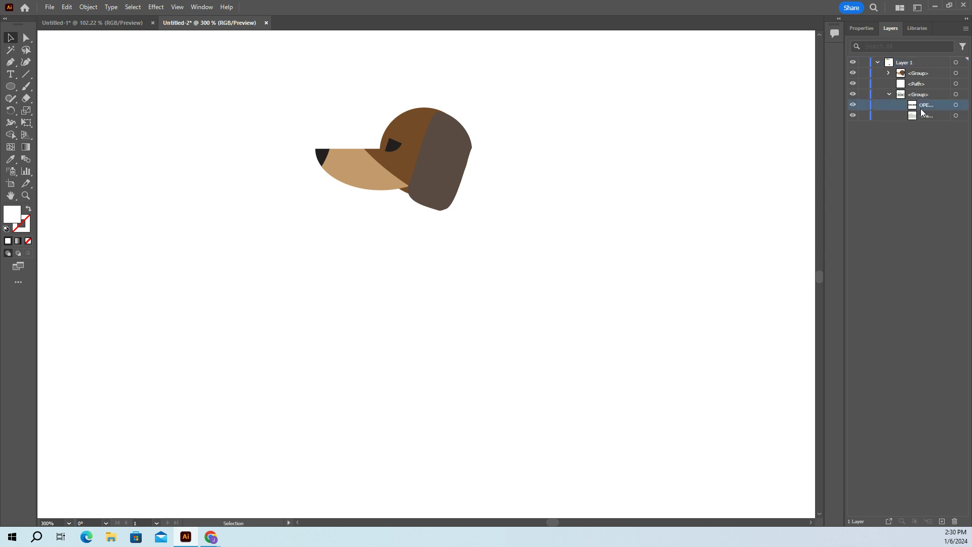
left_click(921, 113)
left_click(909, 75)
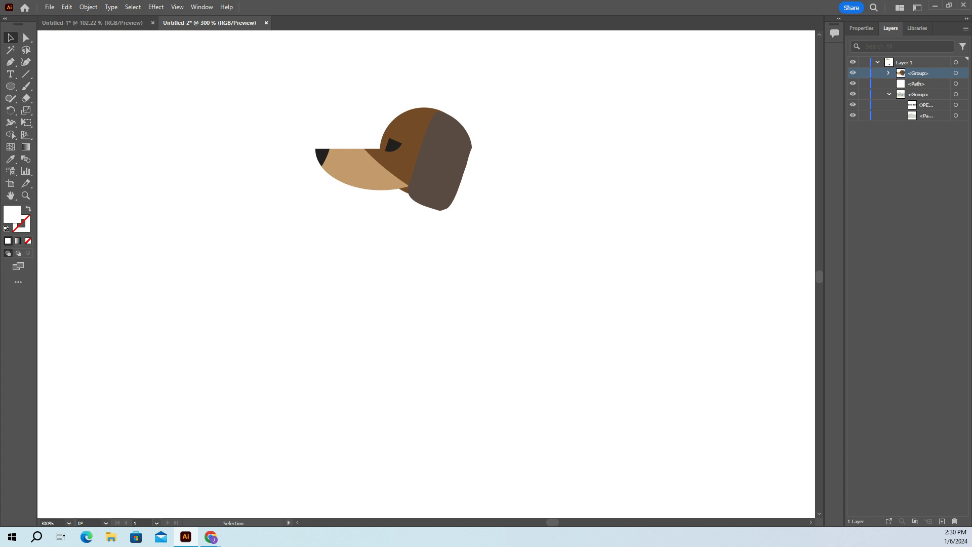
left_click(955, 84)
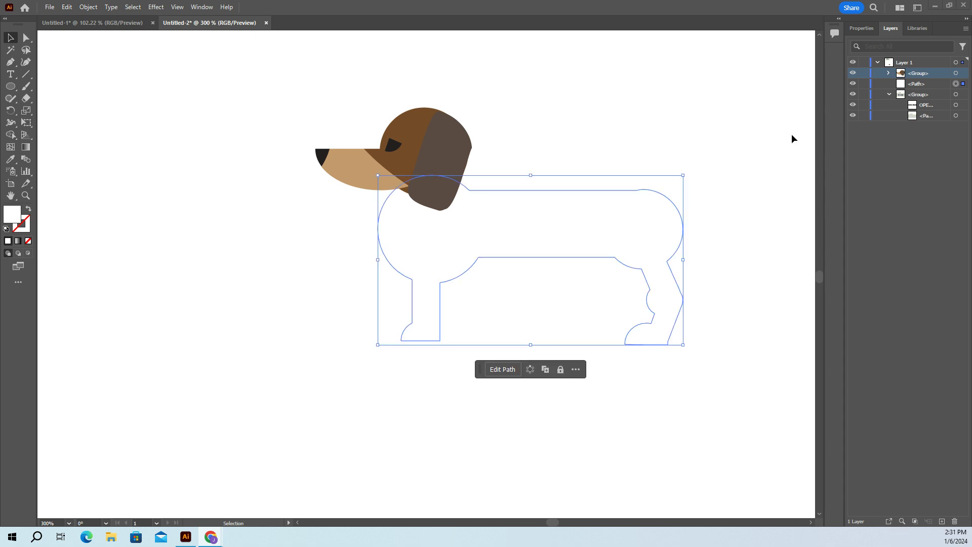
Fill the selected body path with the brown sampled from the head circle and deselect it
left_click(11, 159)
left_click(415, 122)
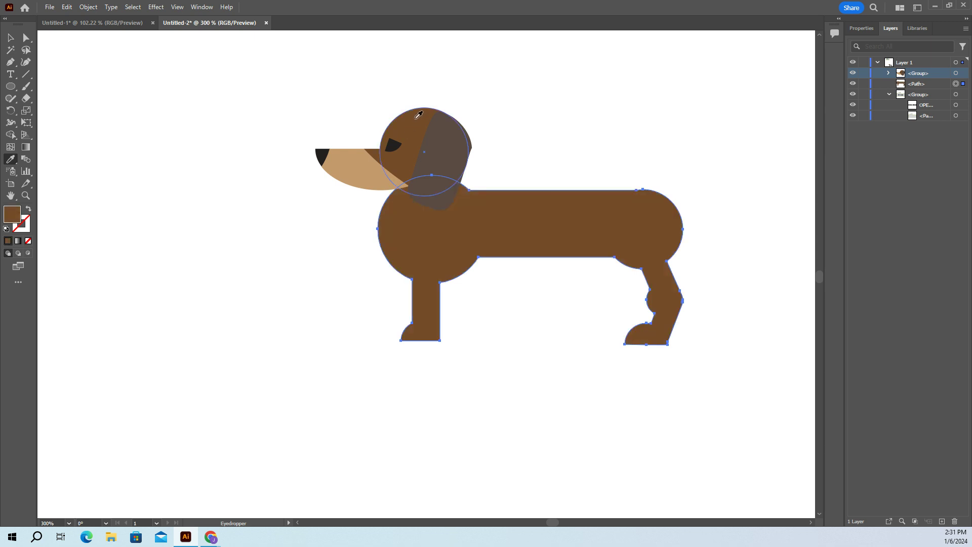
left_click(11, 38)
left_click(141, 149)
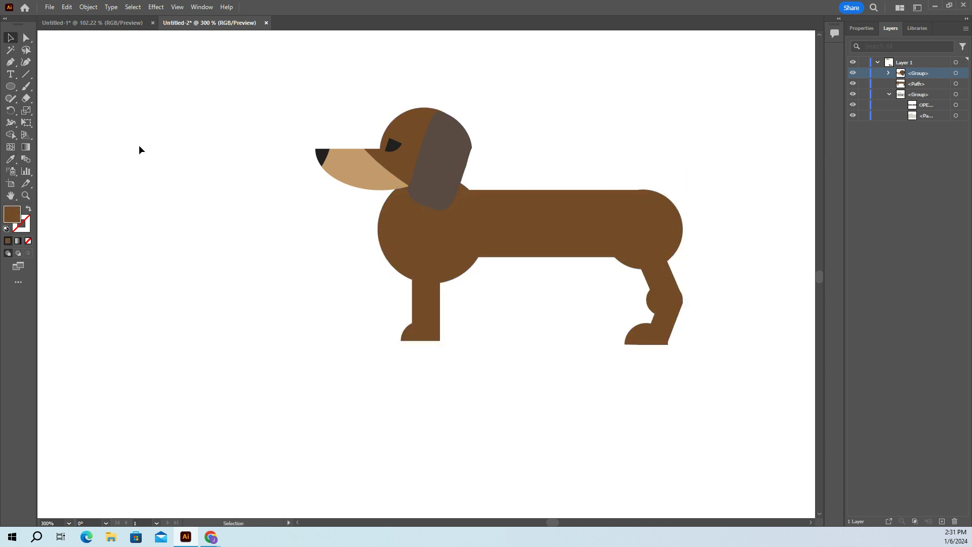
Shift the body slightly to the left under the head and group the head and body as one dachshund
mouse_move(445, 275)
left_mouse_down()
mouse_move(445, 264)
mouse_move(436, 275)
left_mouse_up()
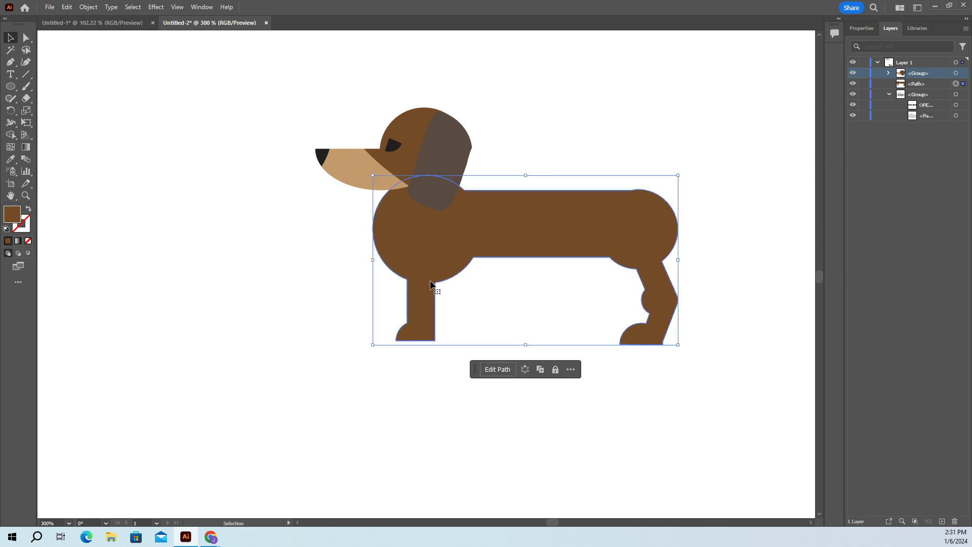
left_click(290, 275)
left_click_drag(292, 57, 740, 393)
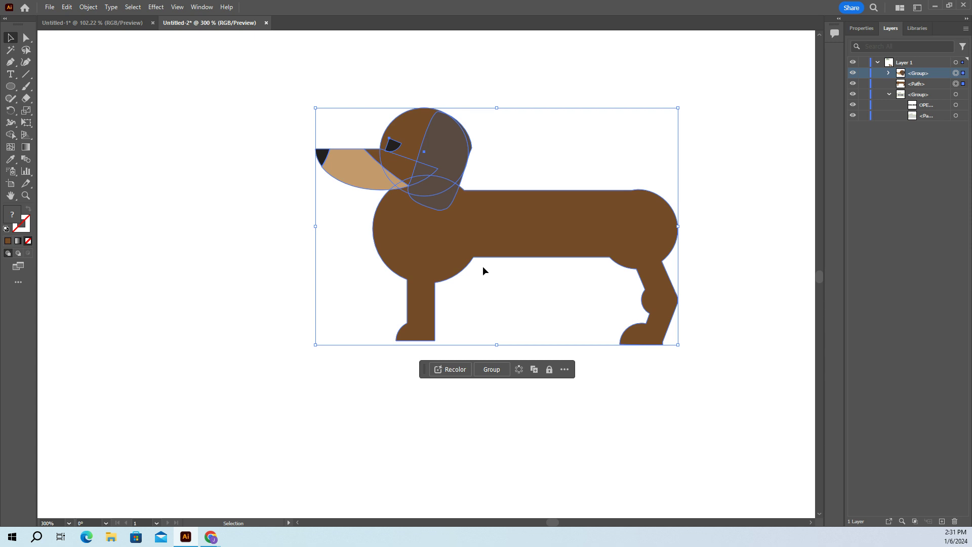
left_click(494, 371)
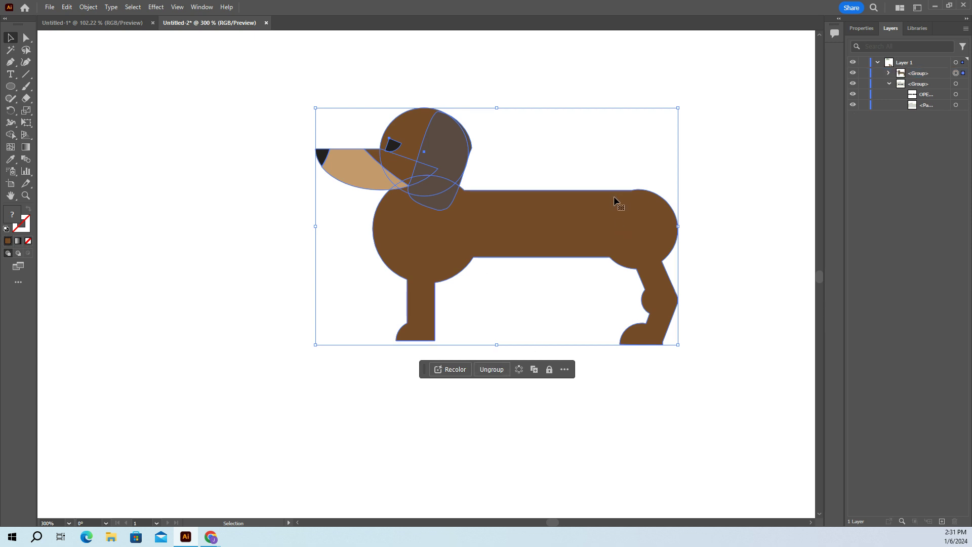
Scale the dachshund group down proportionally to less than half its size
left_click_drag(677, 108, 540, 334)
scroll(539, 334, "up", 5)
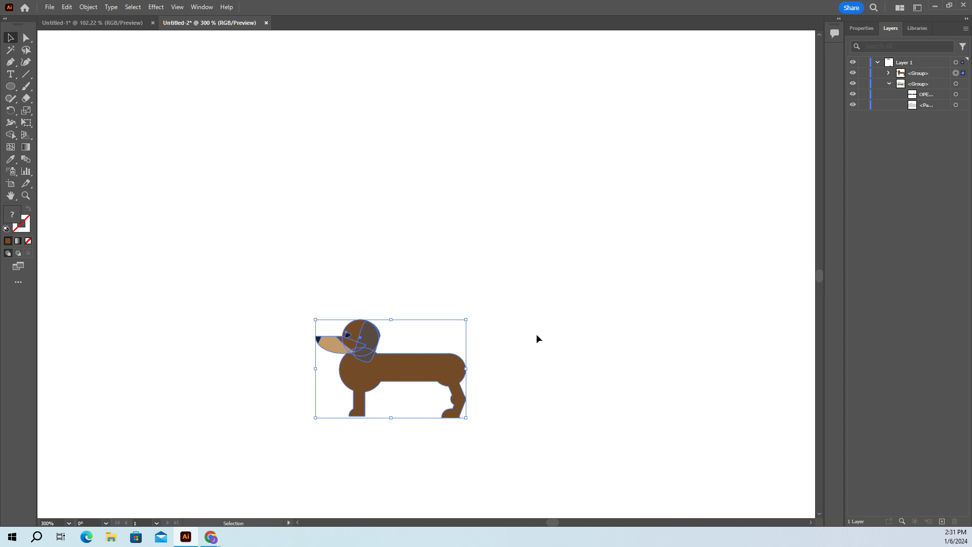
scroll(815, 272, "up", 10)
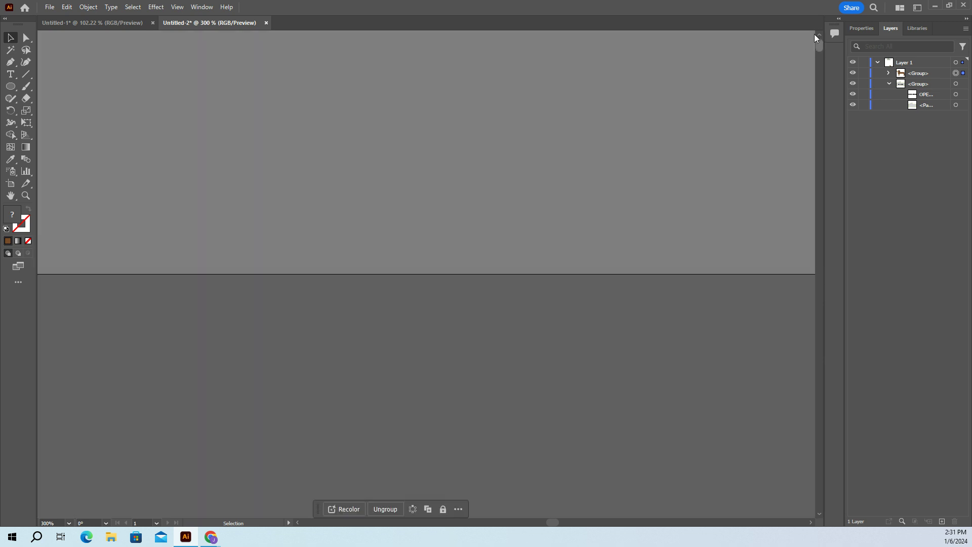
scroll(810, 276, "down", 6)
scroll(808, 276, "up", 4)
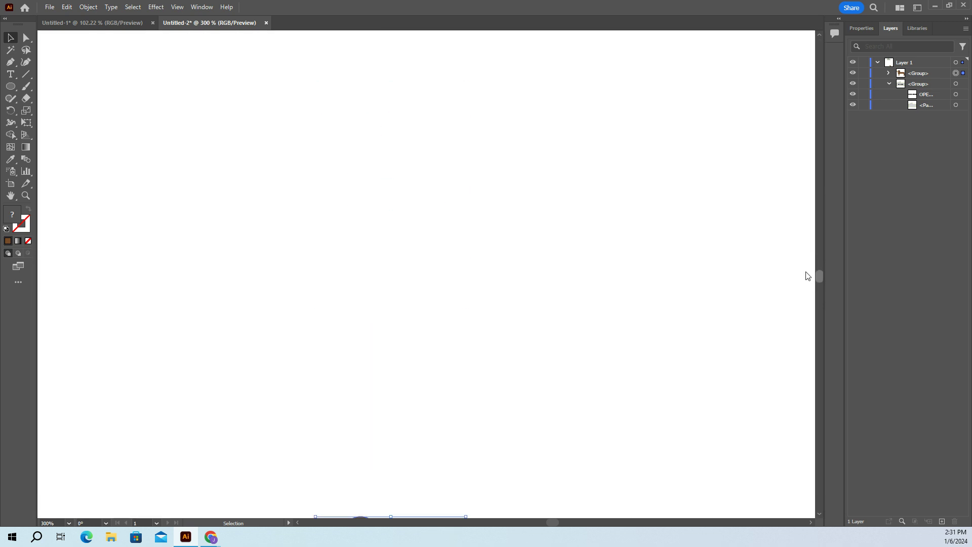
scroll(811, 278, "down", 6)
Select the whole scaled-down dachshund group and copy it
left_click_drag(406, 228, 262, 123)
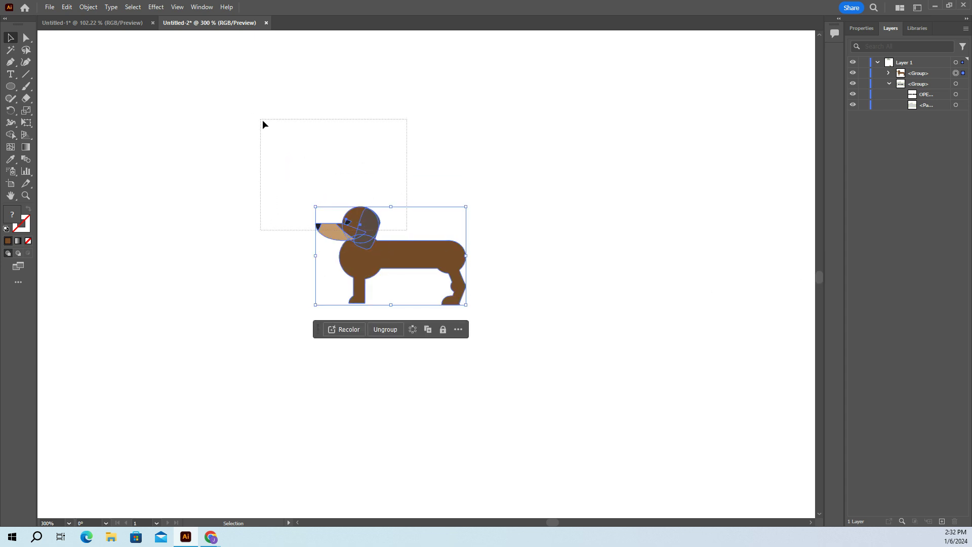
left_click(325, 219)
left_click_drag(287, 194, 470, 316)
right_click(418, 269)
left_click(445, 286)
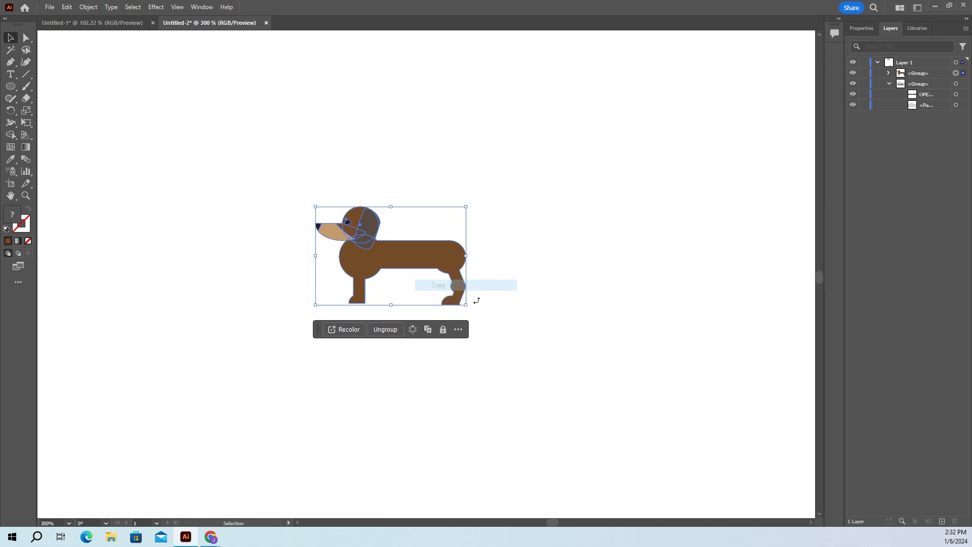
Paste the dachshund into the blue Untitled-1 document and place it well above the OPEN 24 HOURS box
left_click(98, 25)
left_click(487, 449)
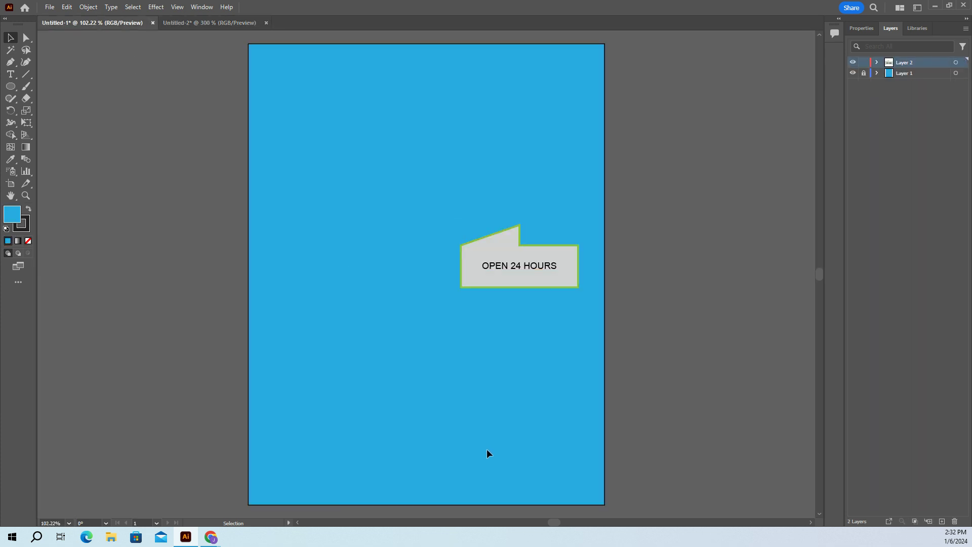
right_click(489, 447)
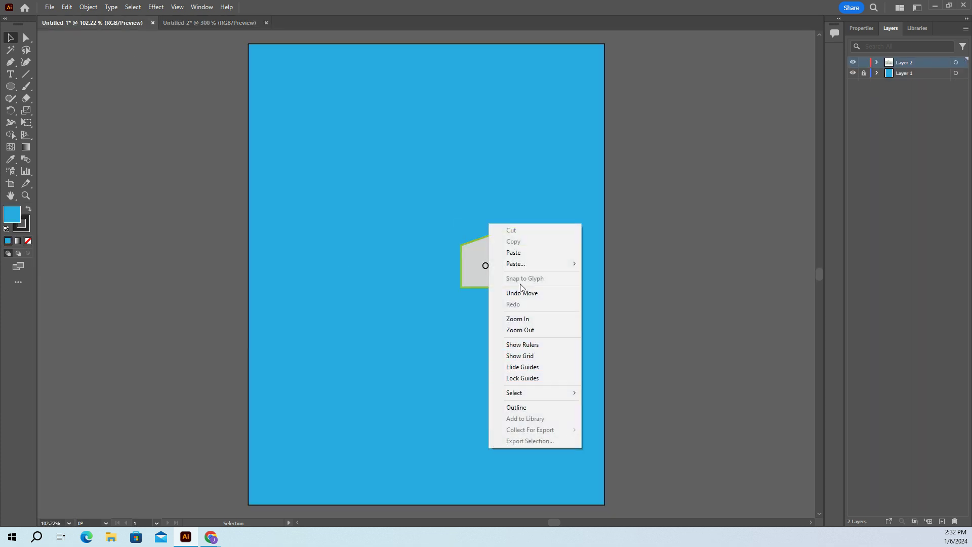
left_click(513, 253)
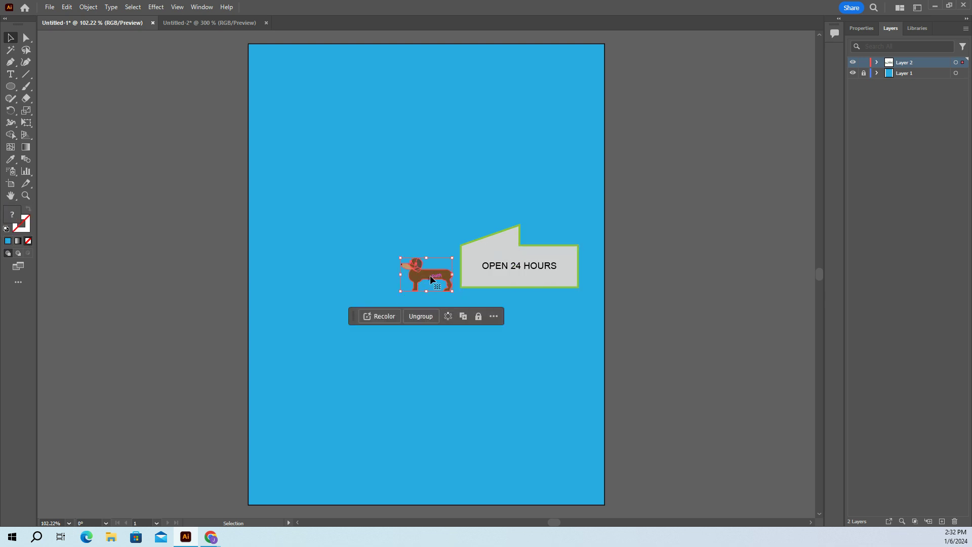
left_click_drag(430, 275, 519, 118)
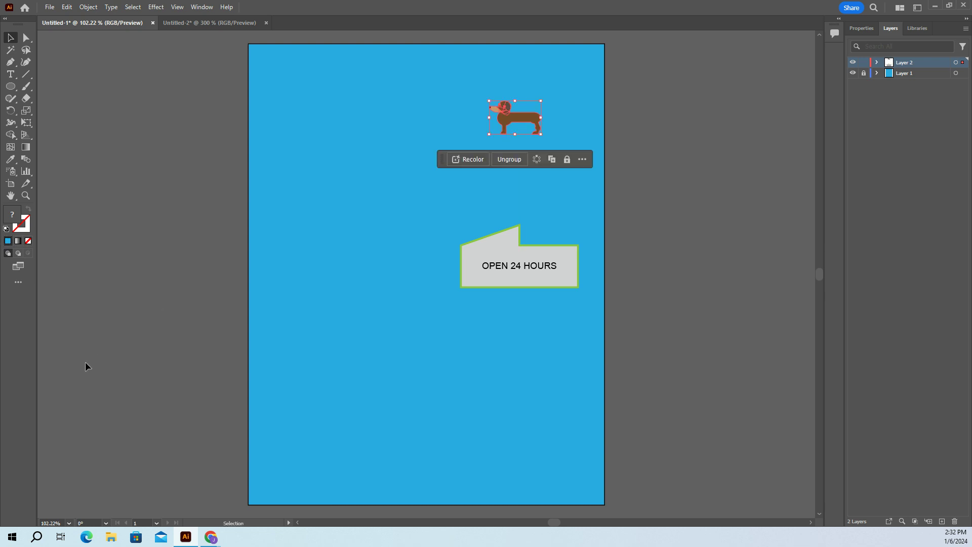
left_click(300, 273)
Return to Untitled-2 and draw a large, nearly circular ellipse to the right of the dachshund
left_click(184, 22)
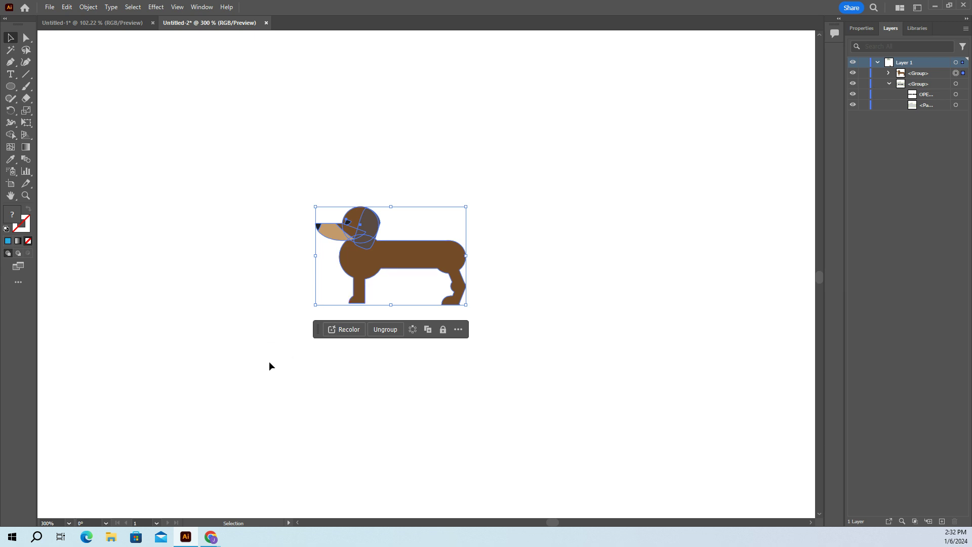
left_click(10, 86)
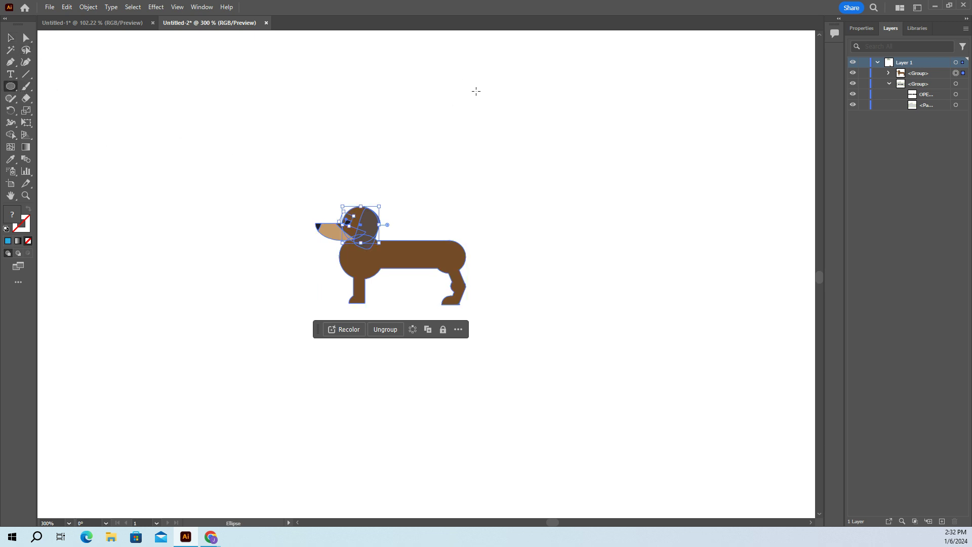
left_click_drag(530, 66, 765, 310)
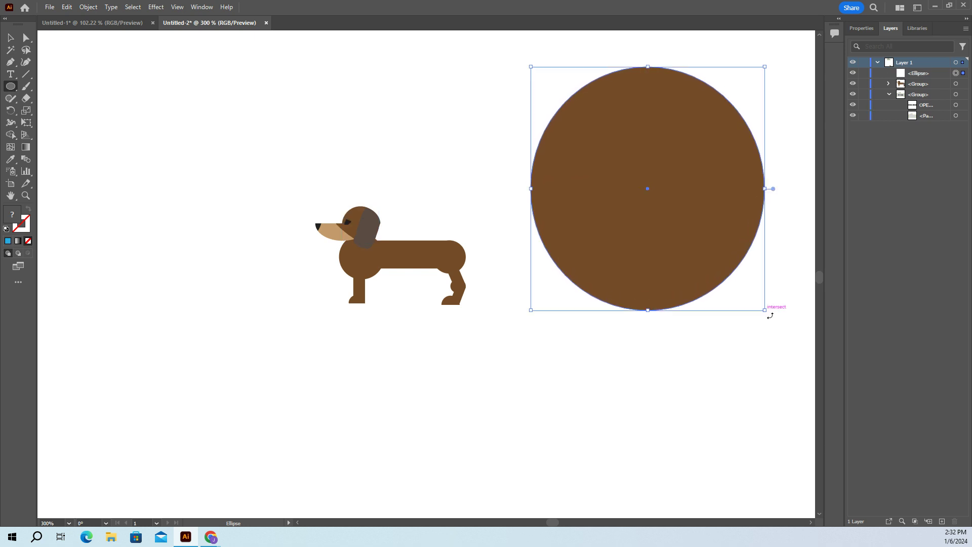
Give the ellipse a very dark brown stroke and raise its weight to 6 pt
left_click(863, 29)
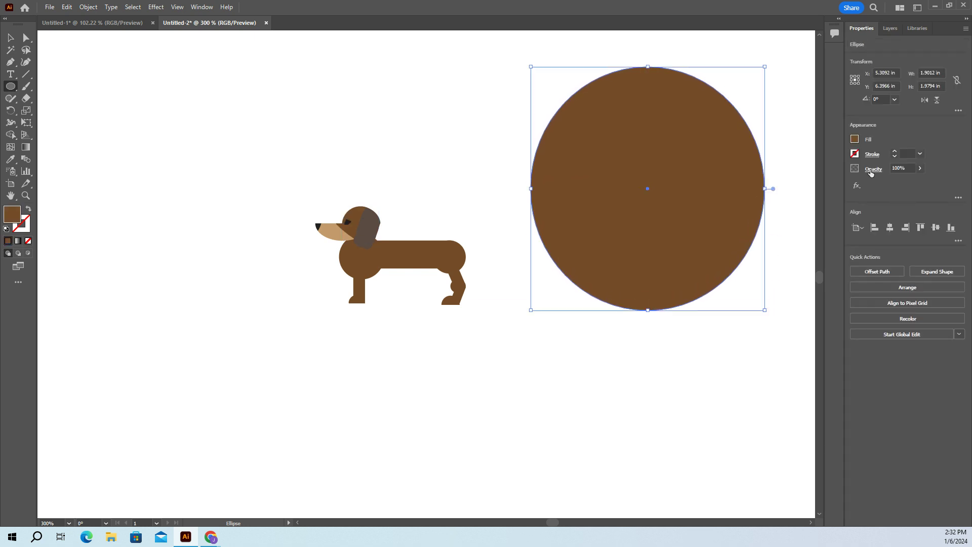
left_click(855, 155)
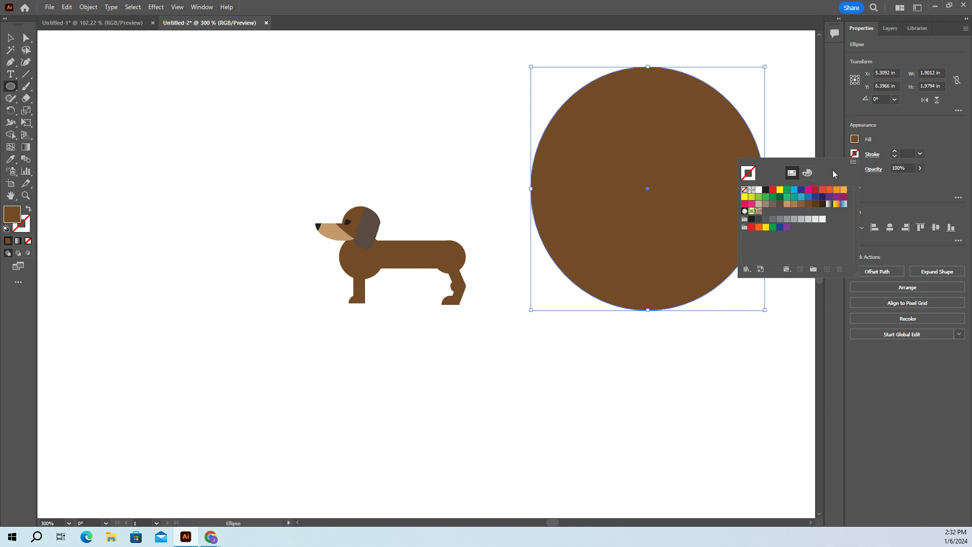
left_click(893, 152)
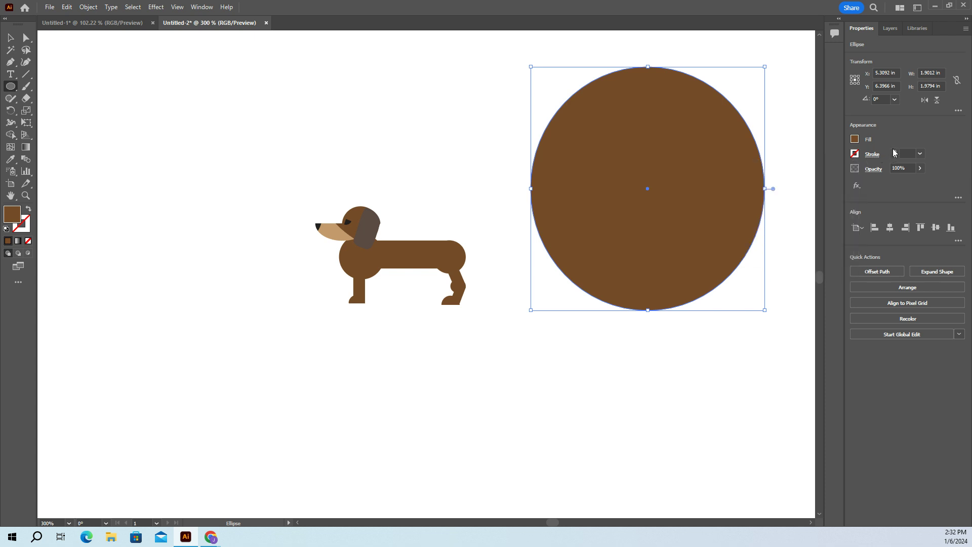
left_click(855, 154)
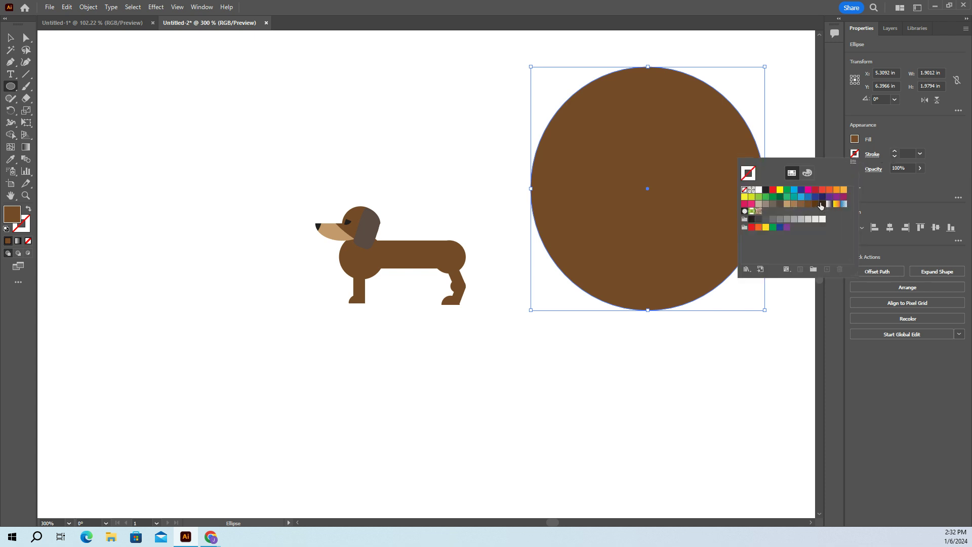
left_click(821, 203)
left_click(894, 151)
left_click(894, 151)
left_click(894, 151)
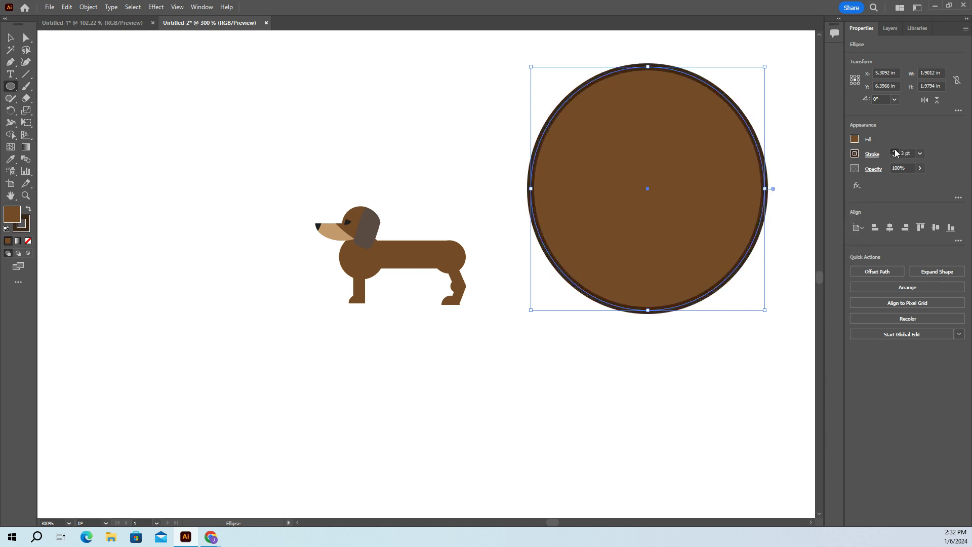
left_click(894, 151)
left_click(895, 151)
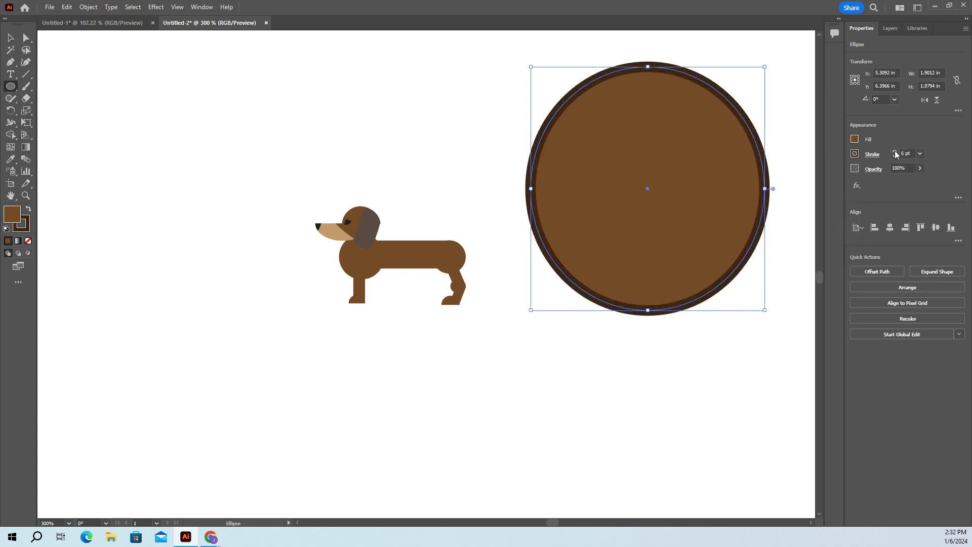
Recolor the ellipse's fill from the swatches to the medium blue-tinged green
left_click(855, 139)
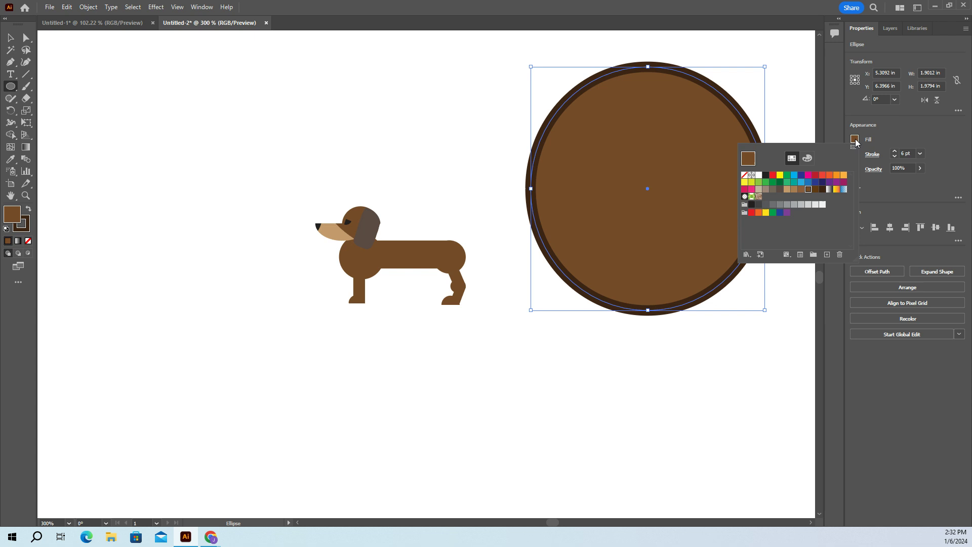
left_click(772, 182)
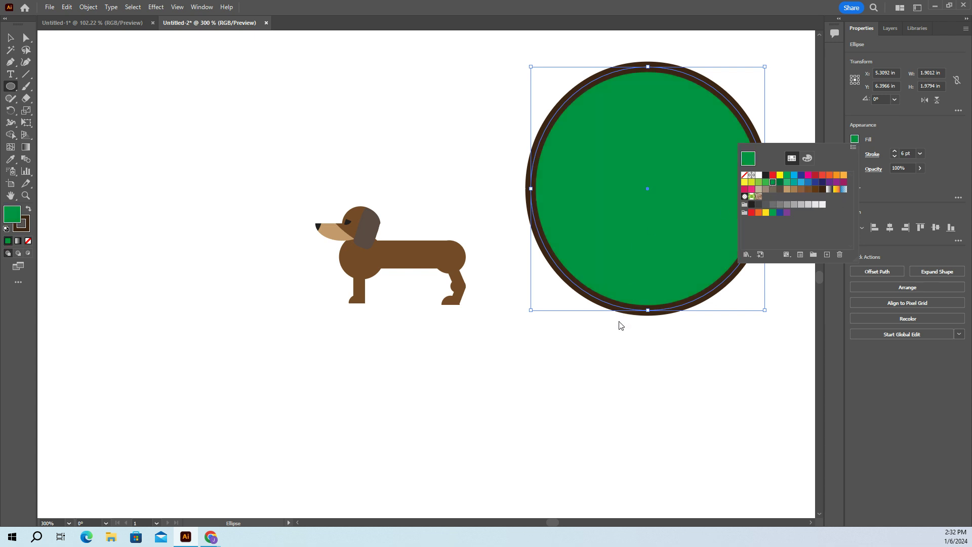
left_click(788, 183)
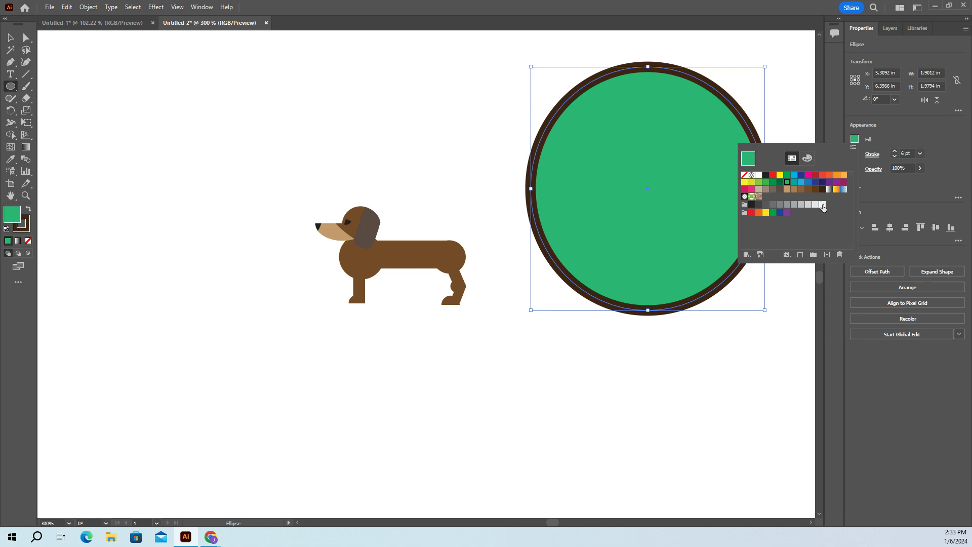
left_click(822, 204)
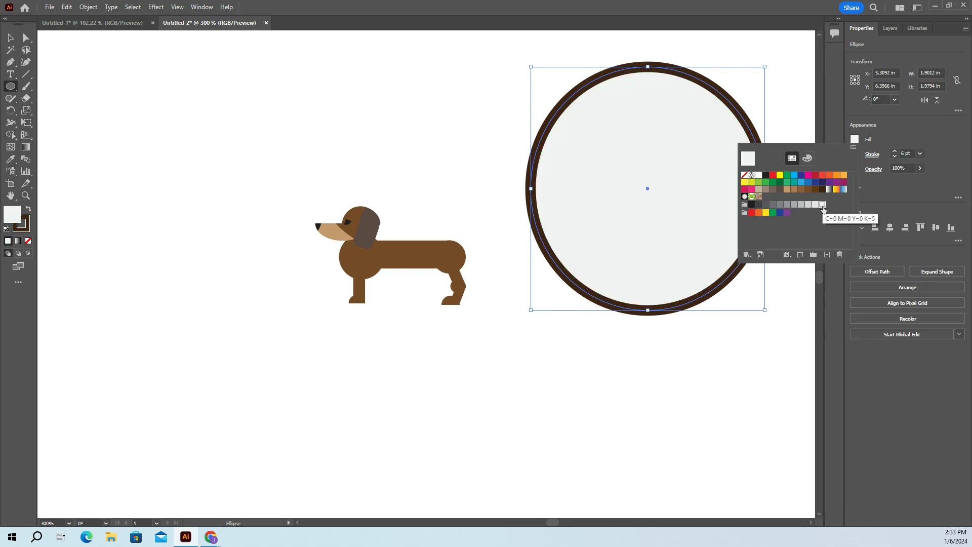
key("Escape")
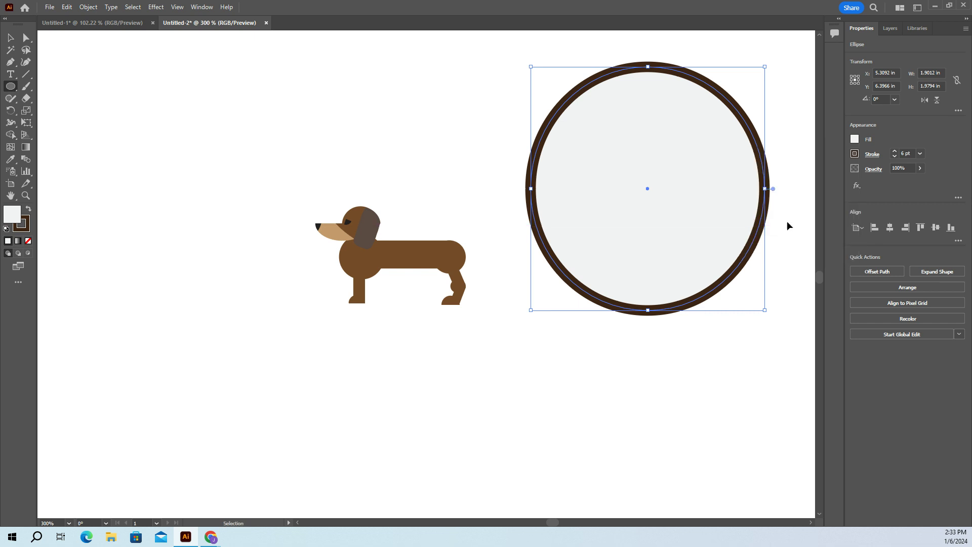
key("ctrl+z")
Recolor the ellipse's stroke to the light grey swatch C=0 M=0 Y=0 K=5 and align the stroke to the inside
left_click(855, 154)
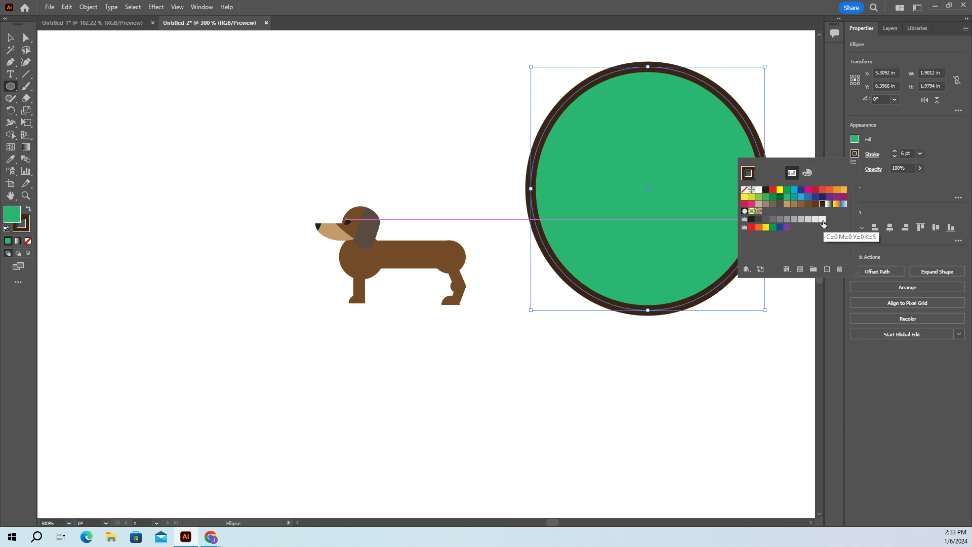
left_click(822, 219)
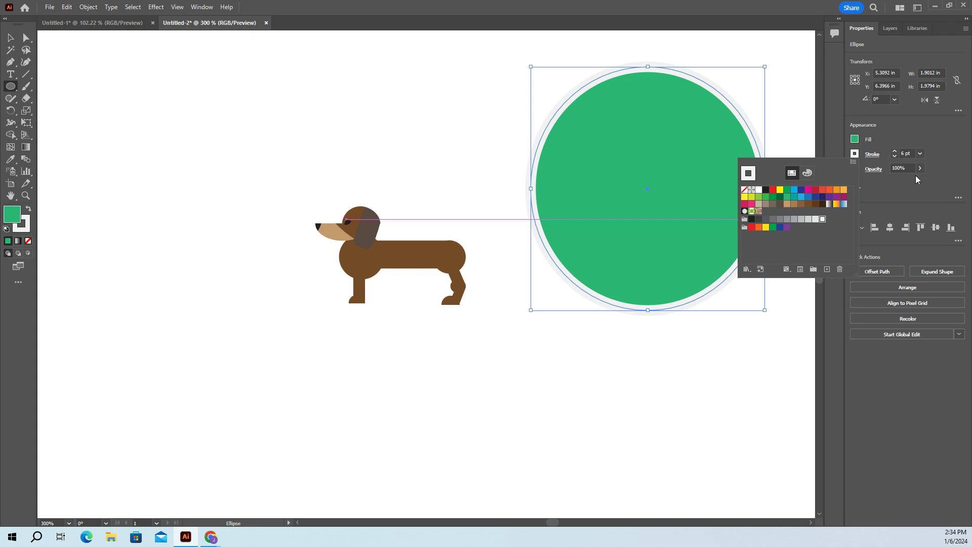
left_click(875, 158)
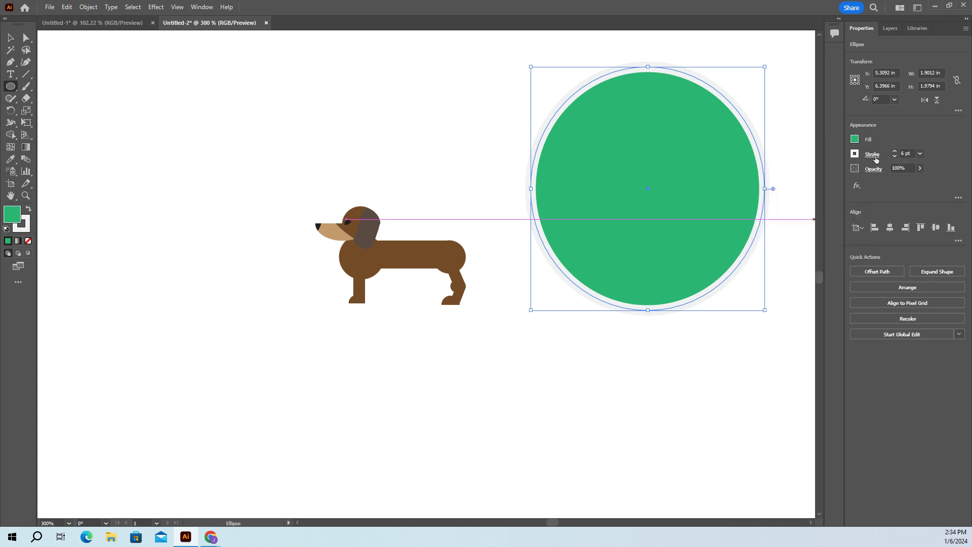
left_click(872, 154)
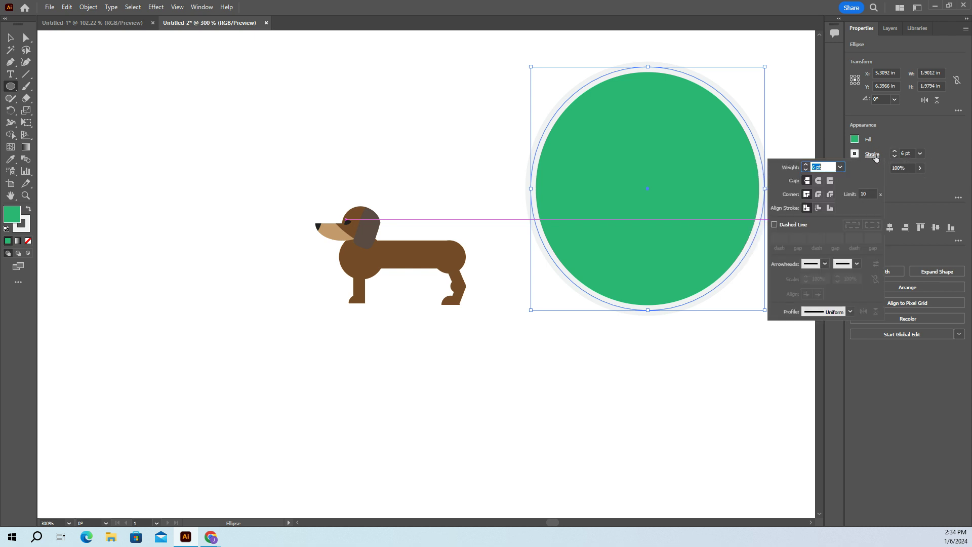
left_click(829, 208)
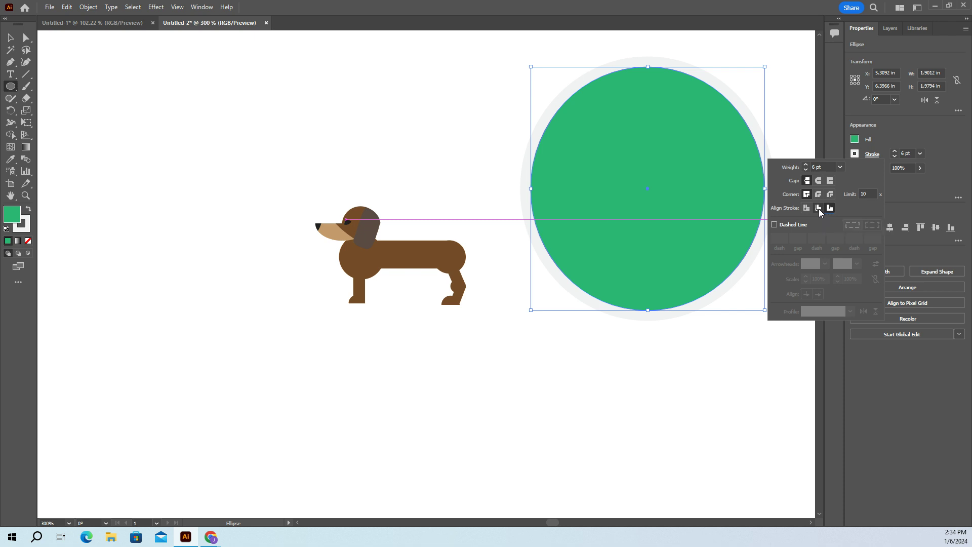
left_click(819, 208)
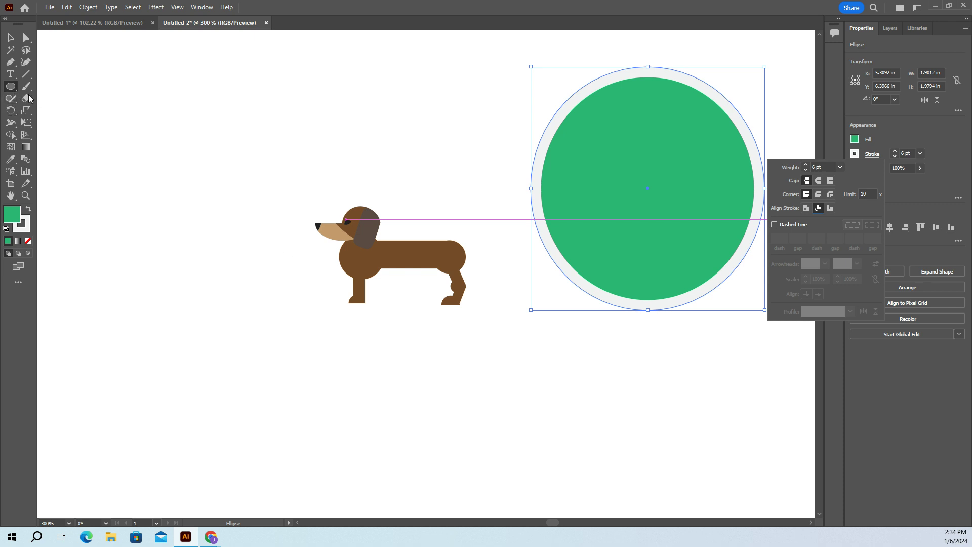
Place a duplicate of the green ellipse to the left of the dachshund
left_click(15, 89)
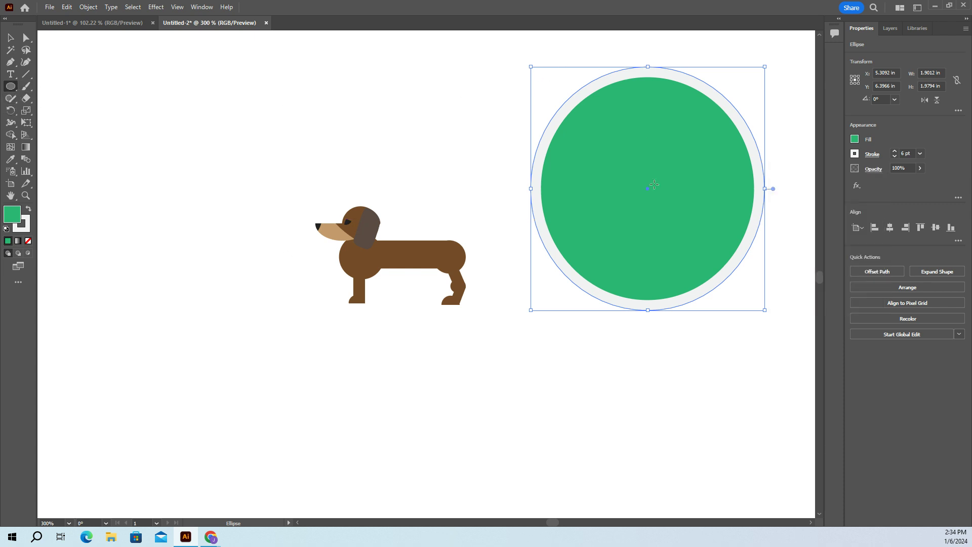
key("ctrl")
left_click_drag(646, 191, 148, 196)
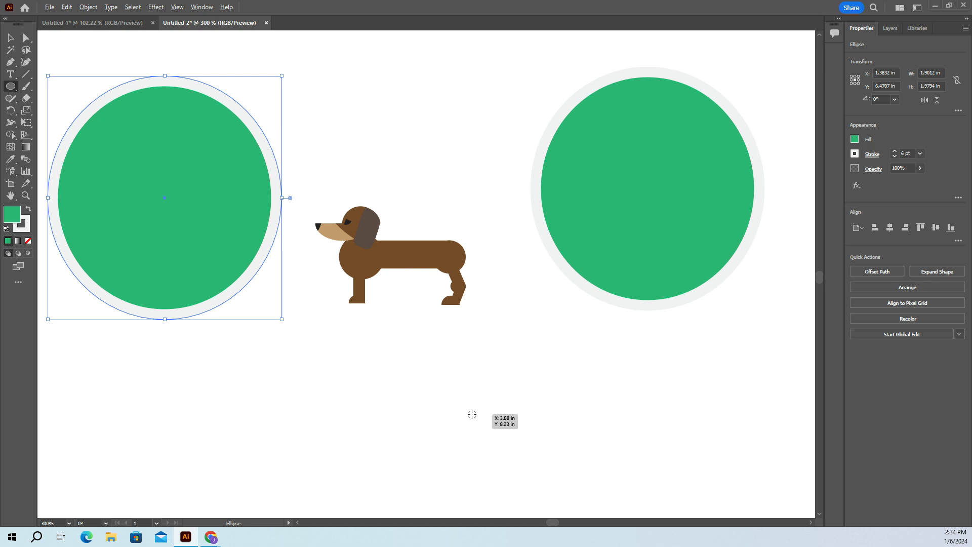
Draw a circle covering the duplicated ellipse, enlarge it to about 2.26 in across and shift it slightly down and to the right
left_click_drag(265, 395, 397, 352)
left_click_drag(269, 395, 148, 202)
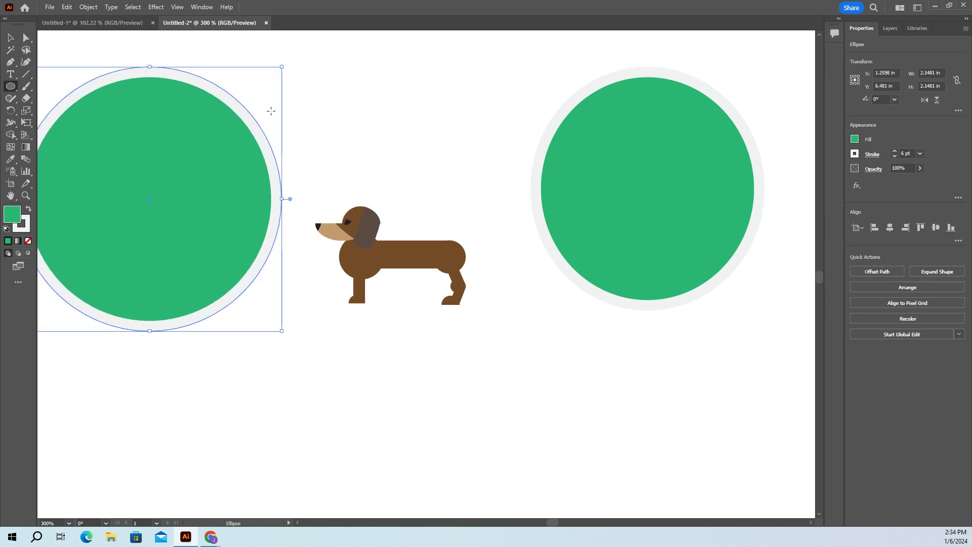
left_click_drag(281, 66, 298, 54)
mouse_move(158, 198)
left_mouse_down()
mouse_move(154, 229)
mouse_move(162, 208)
mouse_move(178, 230)
mouse_move(170, 211)
left_mouse_up()
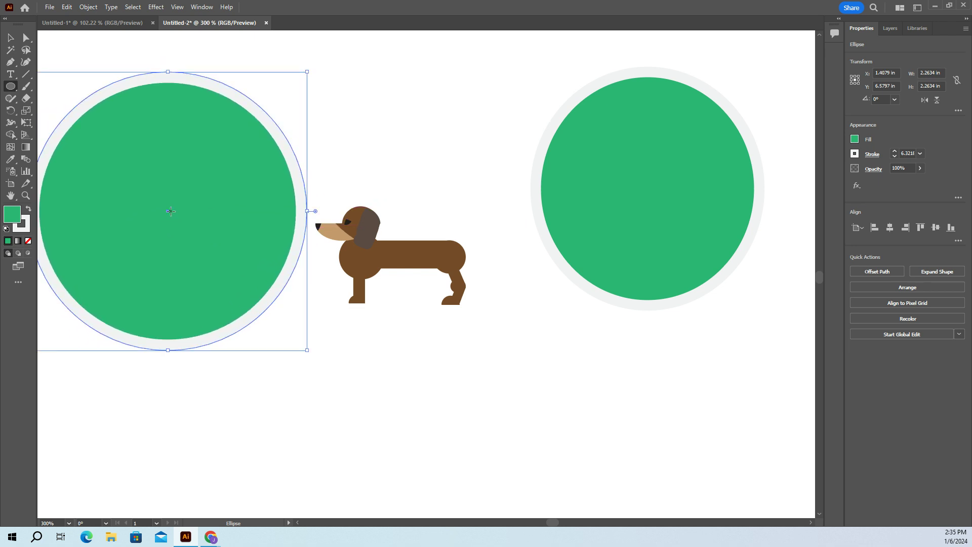
Remove the stroke from the larger circle and fill it with black
left_click(854, 154)
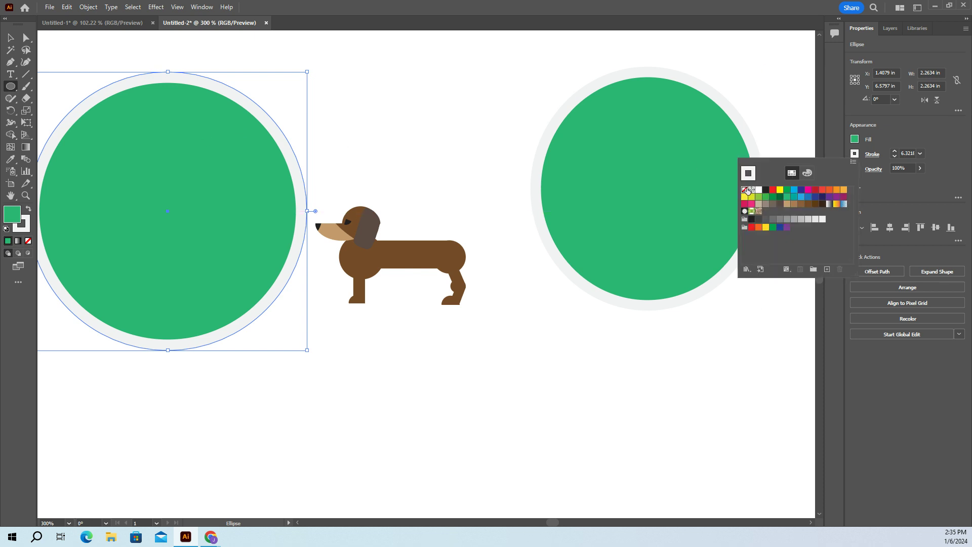
left_click(744, 190)
left_click(855, 140)
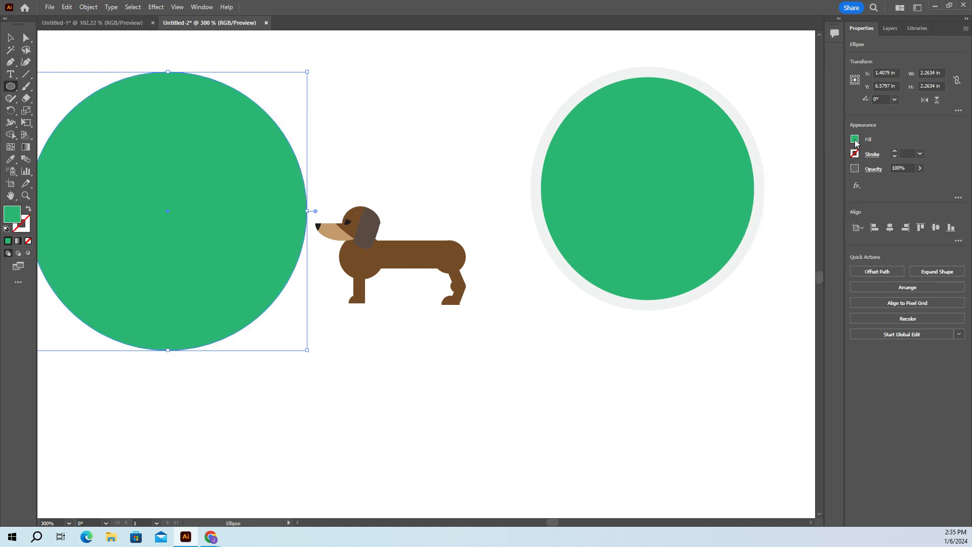
left_click(855, 142)
left_click(765, 175)
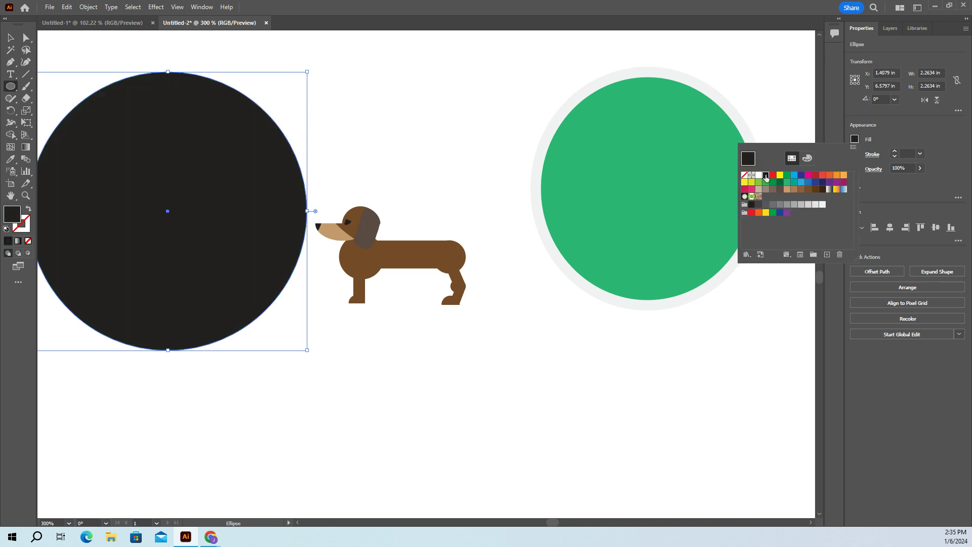
Send the black circle to the back, behind the duplicated green ellipse
right_click(223, 189)
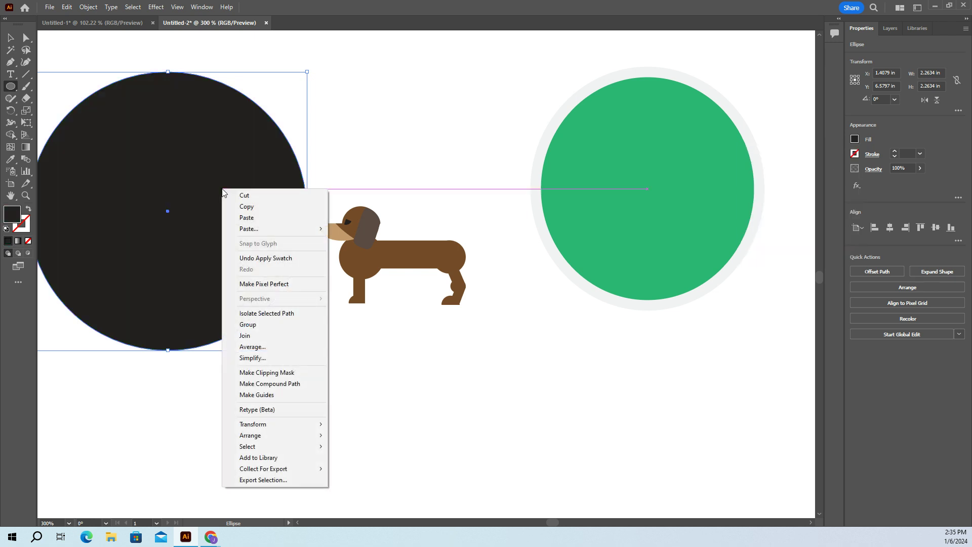
mouse_move(273, 438)
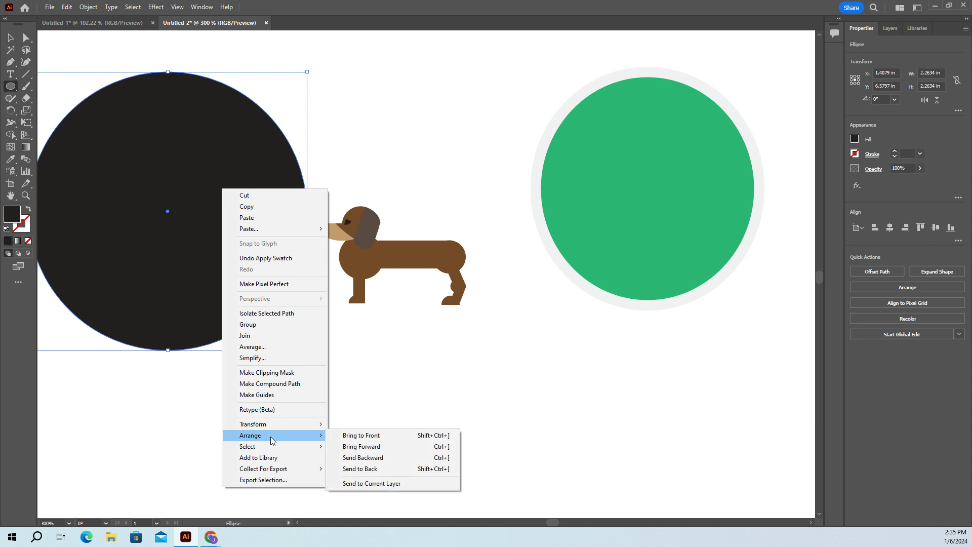
left_click(375, 468)
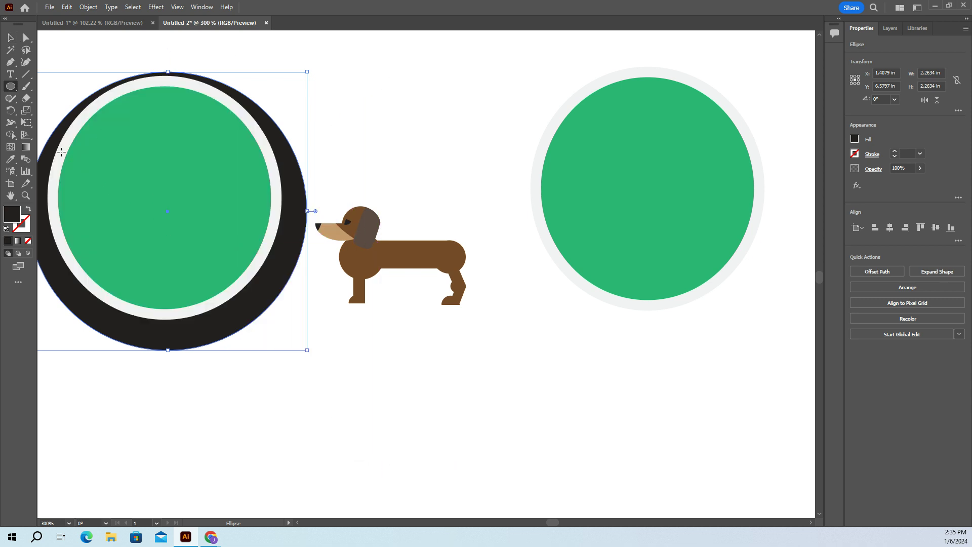
Center the black circle and the duplicated green ellipse on each other by hand, and shrink the circle to about 2.2 in across
left_click(11, 37)
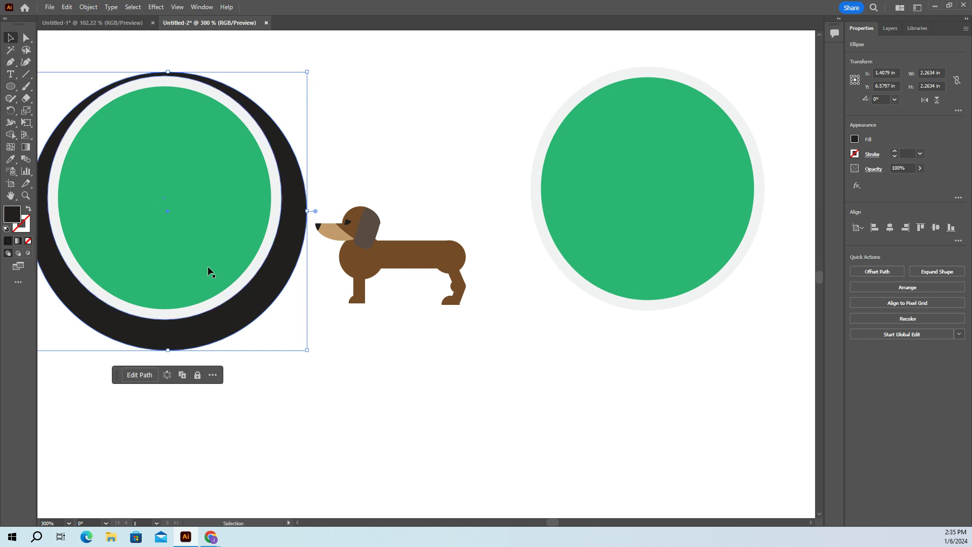
mouse_move(166, 211)
left_mouse_down()
mouse_move(169, 221)
mouse_move(166, 206)
left_mouse_up()
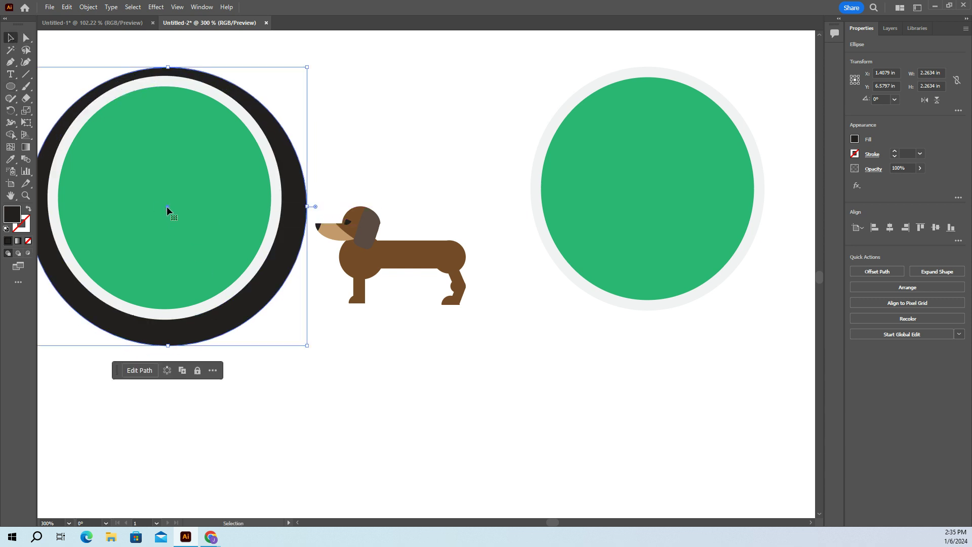
left_click(145, 208)
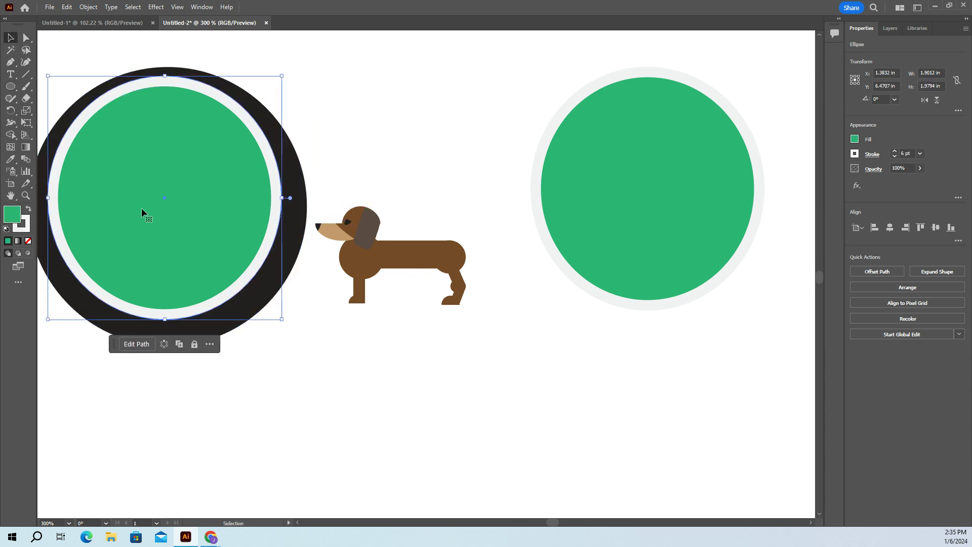
left_click_drag(165, 195, 168, 204)
left_click(196, 81)
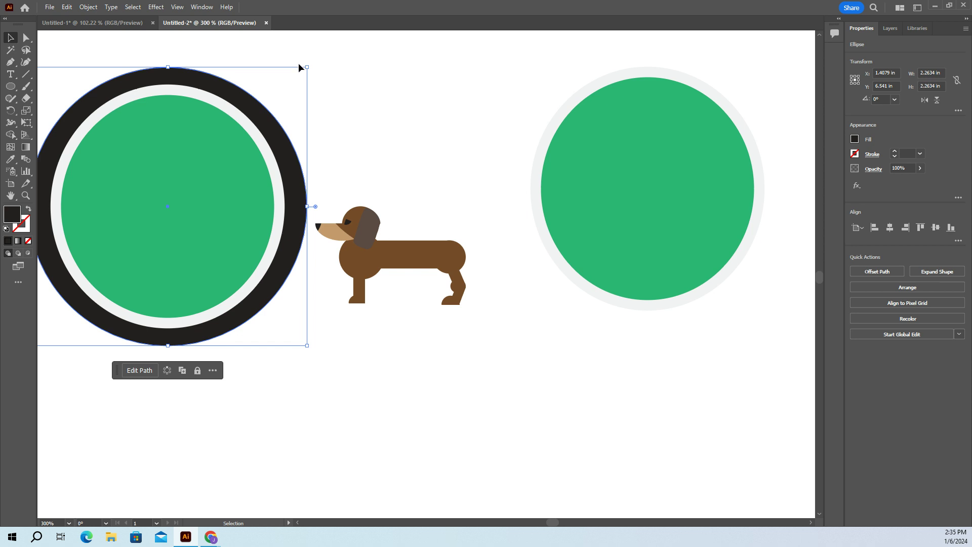
left_click_drag(307, 67, 300, 72)
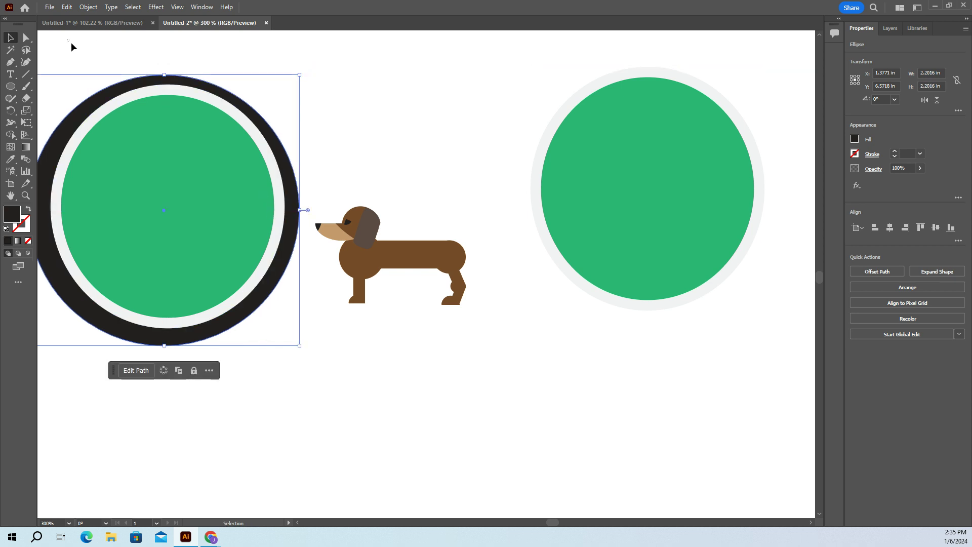
Select the black circle together with the duplicated green ellipse and align their centers horizontally
left_click_drag(66, 39, 254, 377)
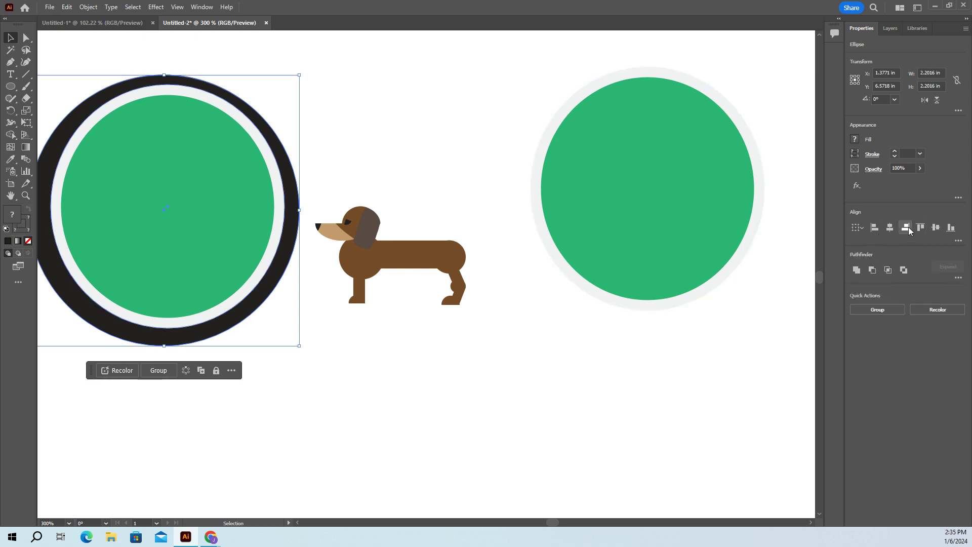
left_click(891, 227)
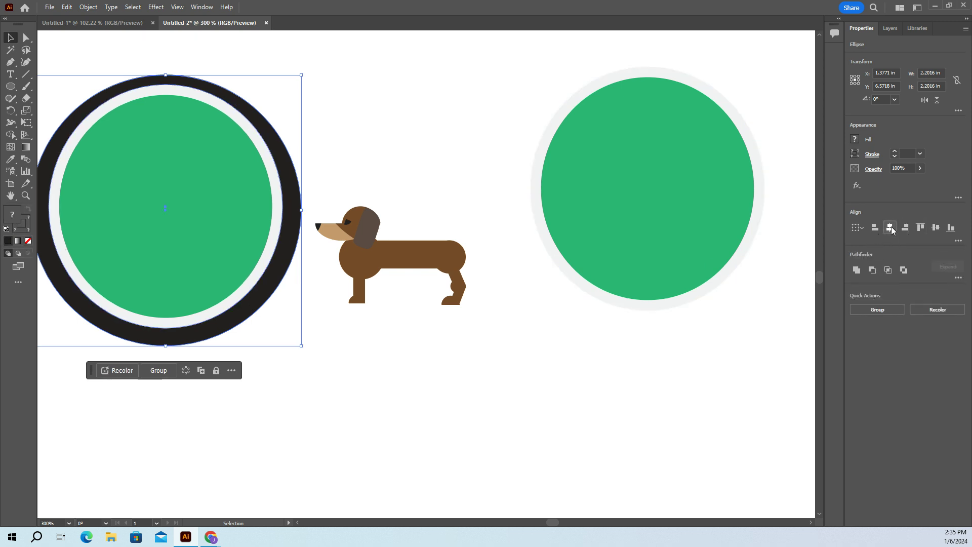
left_click(892, 228)
left_click(923, 227)
left_click(906, 228)
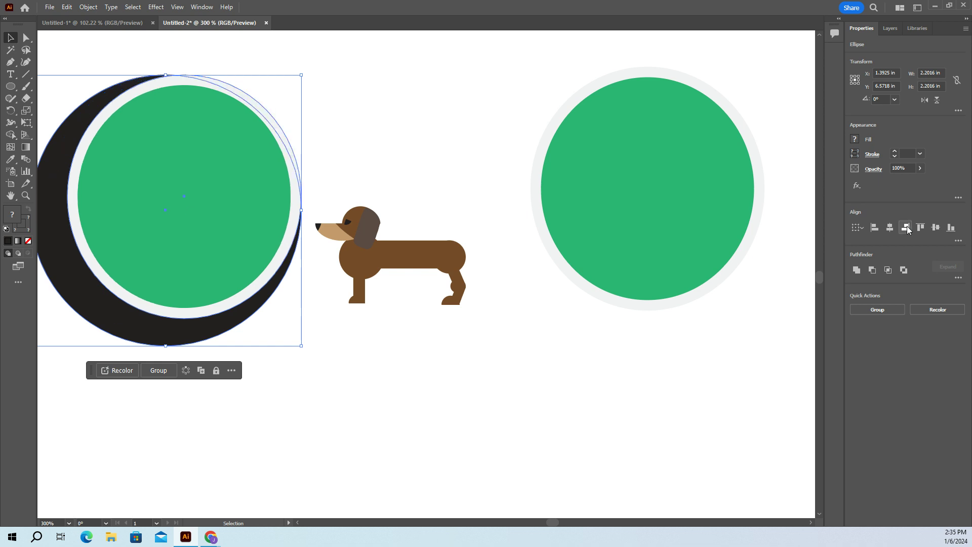
left_click(894, 230)
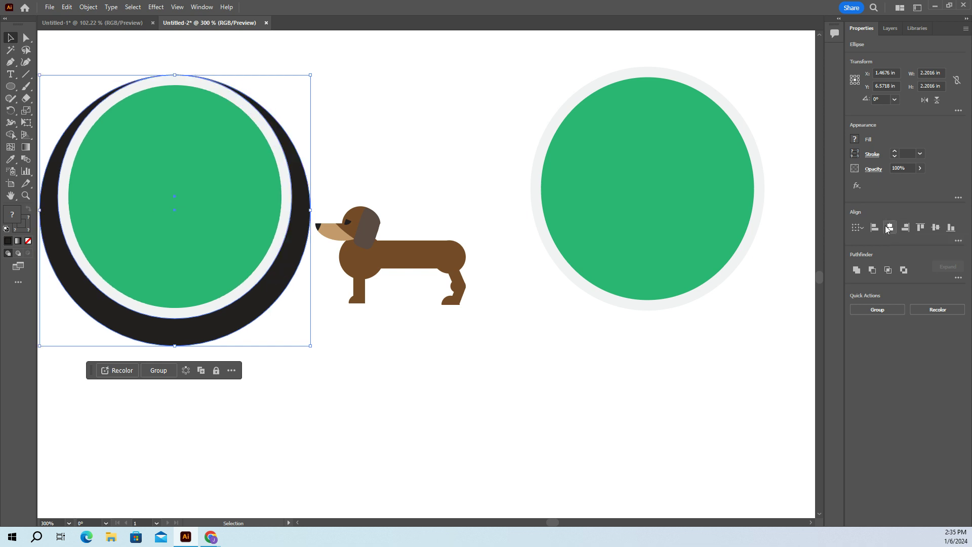
left_click(877, 229)
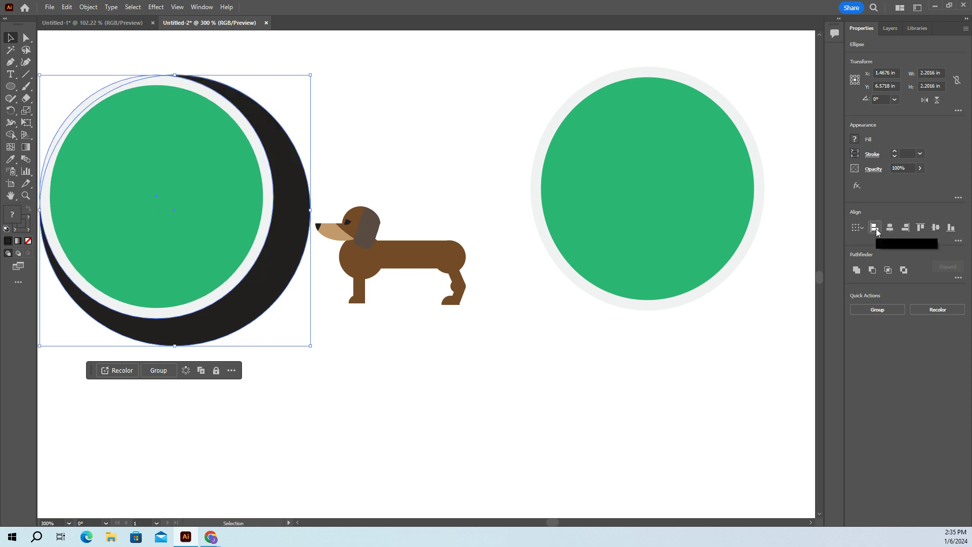
Align the black circle and the green ellipse on both their vertical and horizontal centers, and clear the selection
left_click(936, 228)
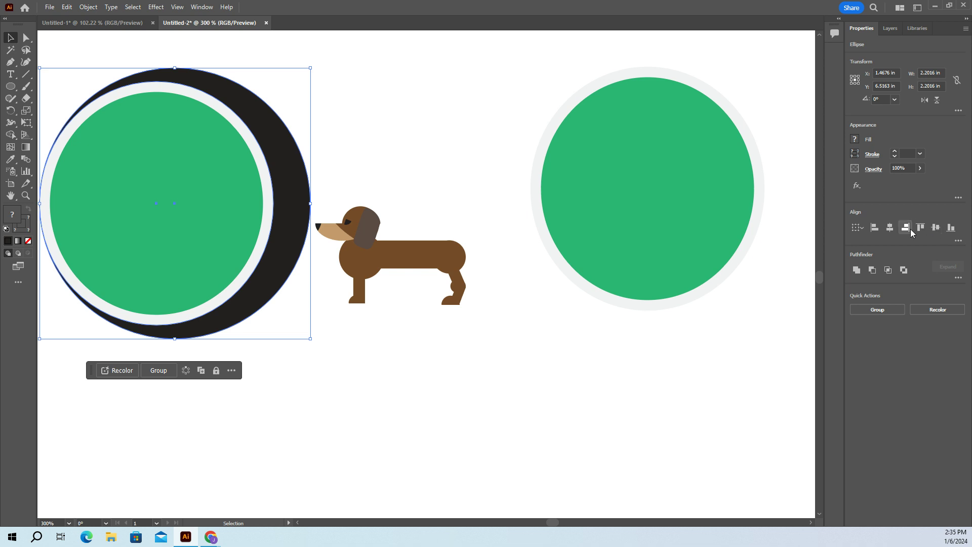
left_click(890, 229)
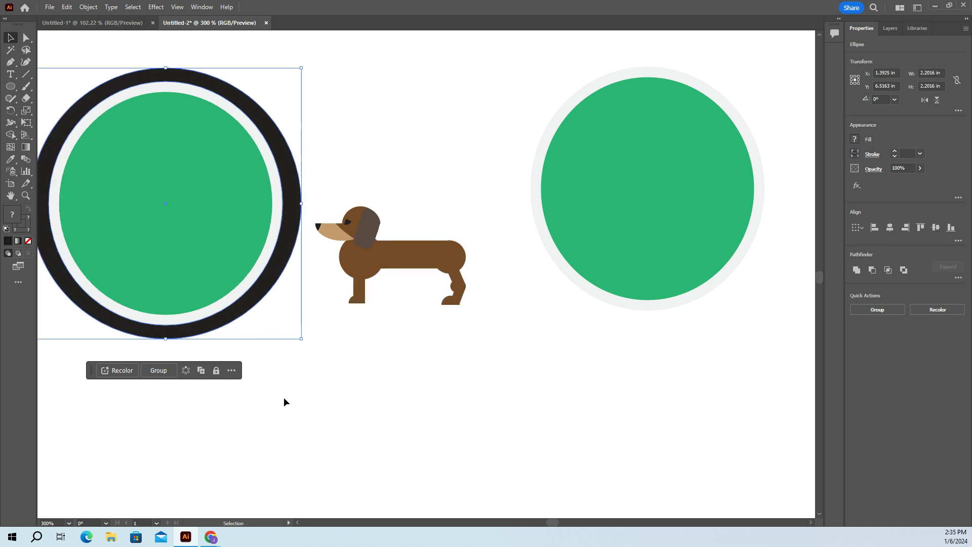
left_click(396, 456)
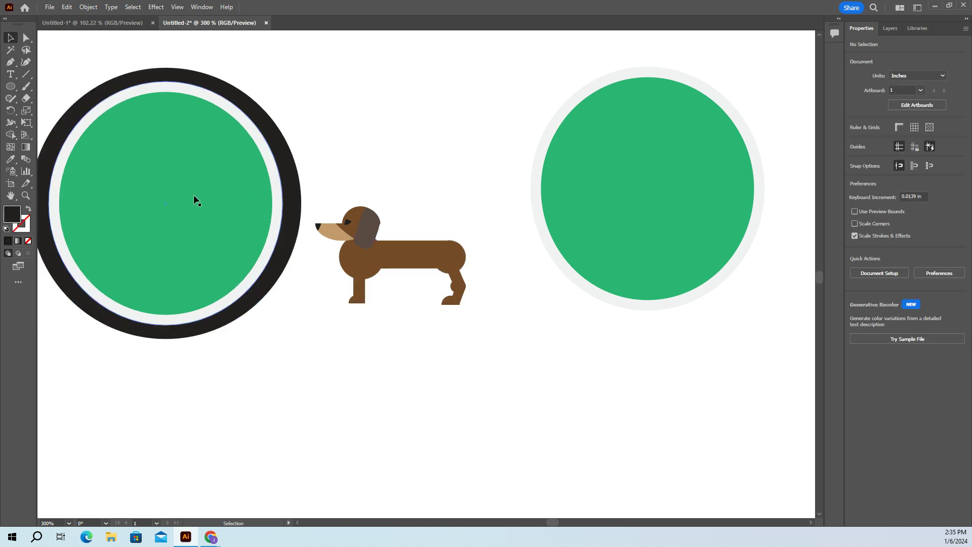
Group the black circle with the green ellipse into one badge and deselect it
left_click_drag(63, 42, 250, 405)
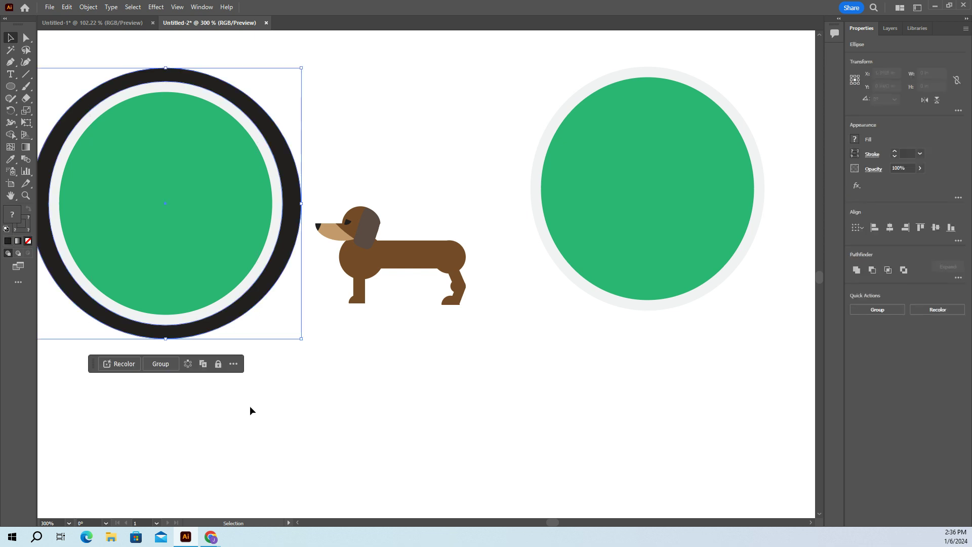
left_click(156, 359)
left_click(281, 409)
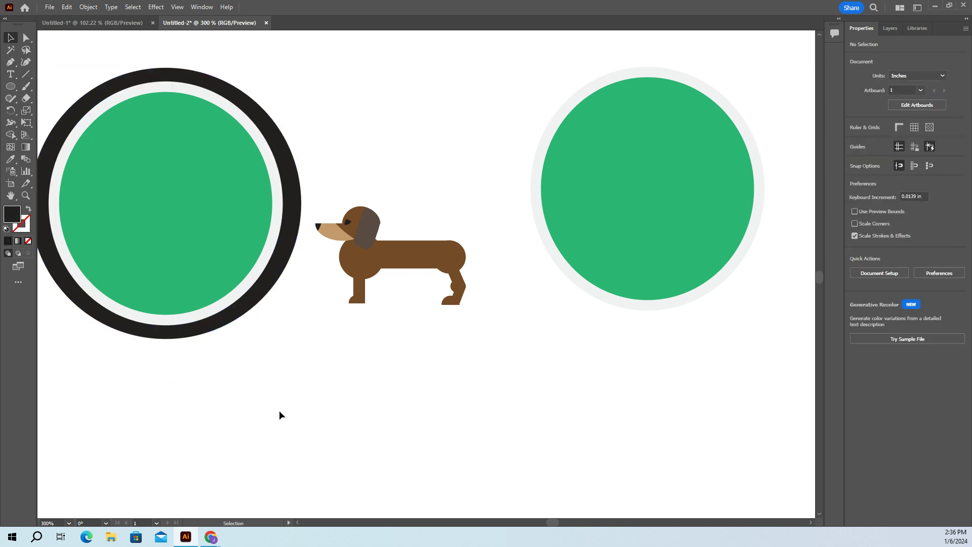